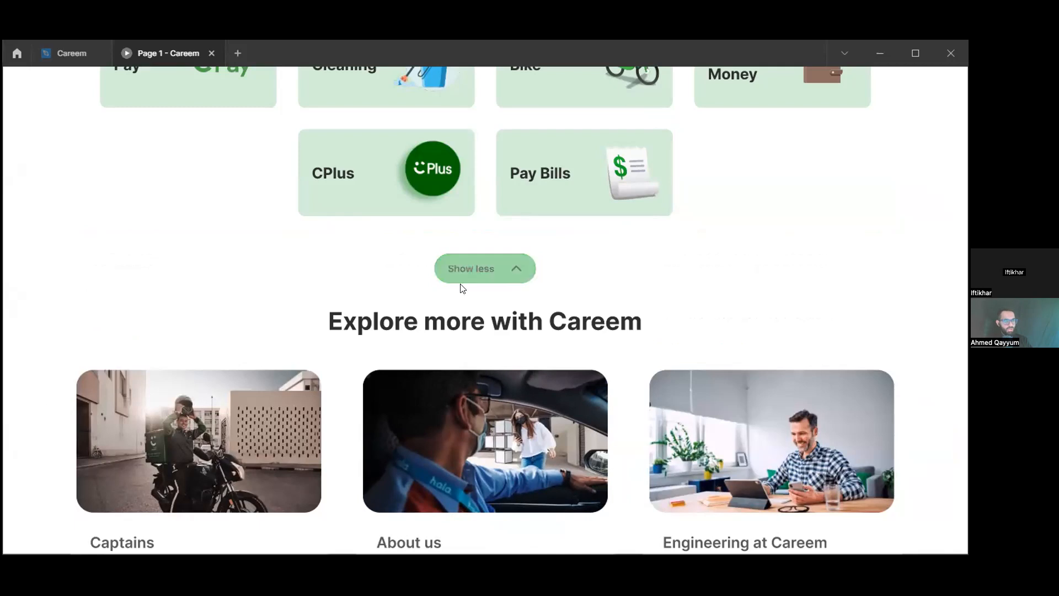
- Test the prototype's Show less and Show more toggle on the service cards section
{"action": "scroll", "coordinate": [461, 284], "scroll_direction": "up", "scroll_amount": 4}
{"action": "scroll", "coordinate": [461, 287], "scroll_direction": "down", "scroll_amount": 1}
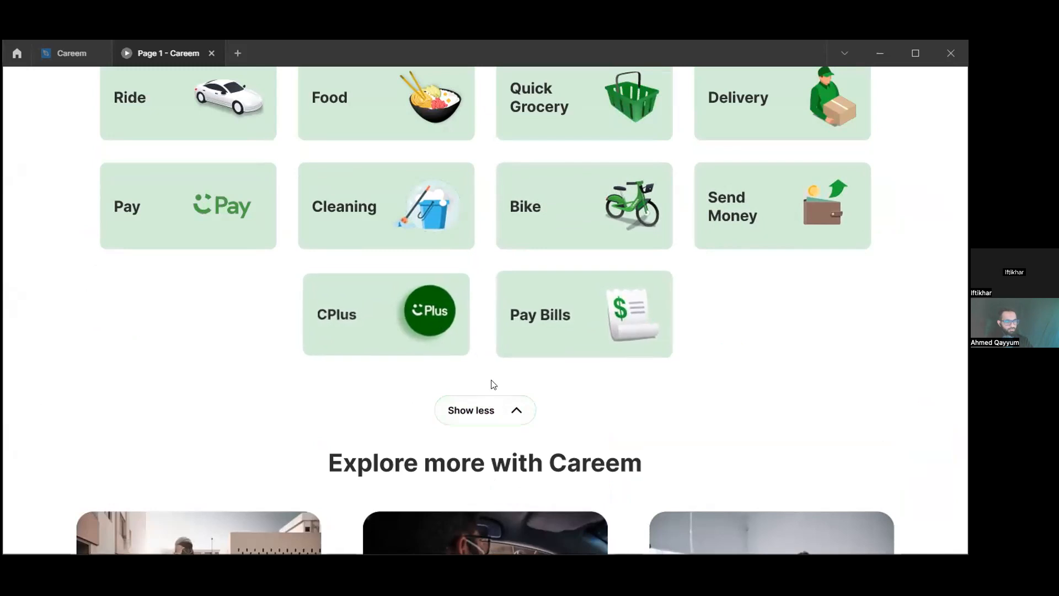
{"action": "left_click", "coordinate": [512, 411]}
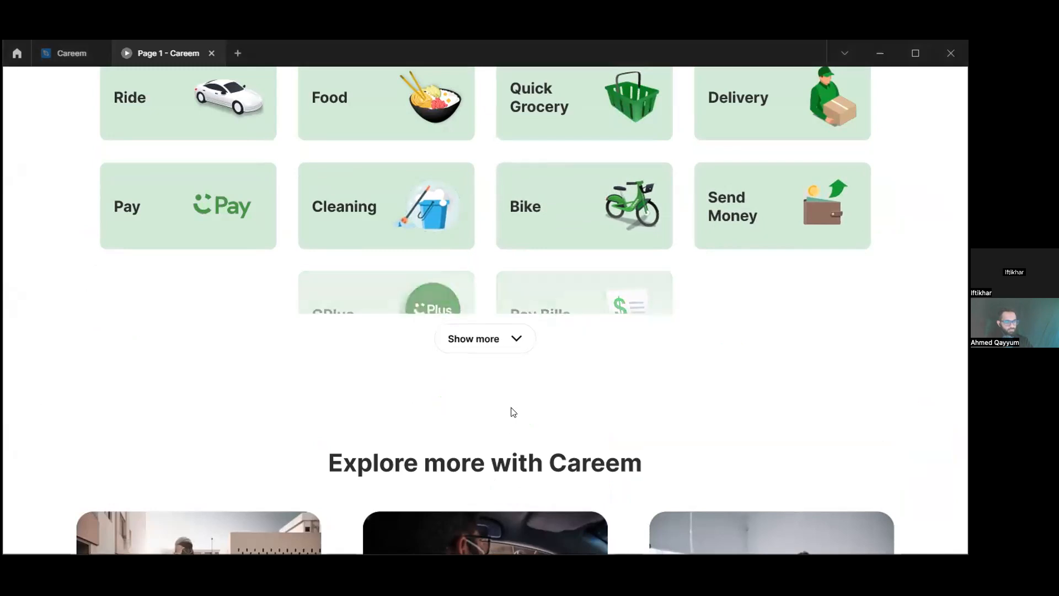
{"action": "left_click", "coordinate": [512, 338]}
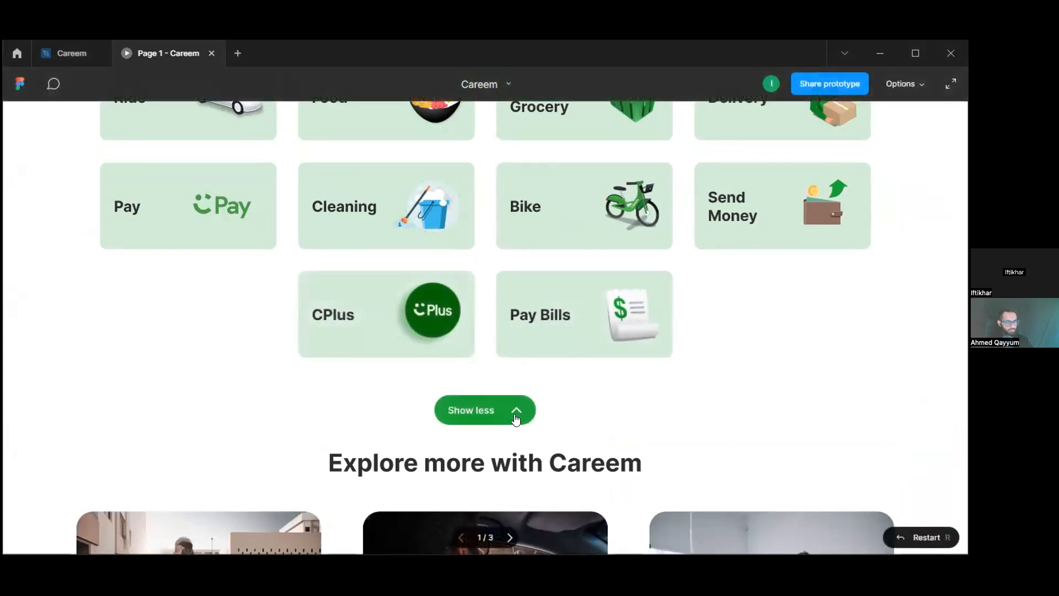
{"action": "left_click", "coordinate": [514, 414]}
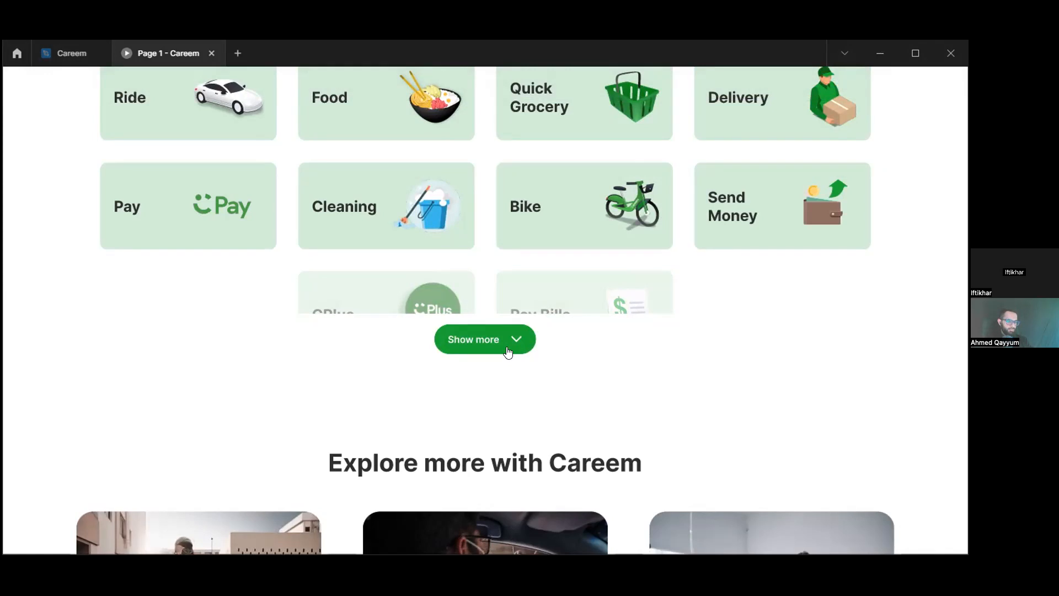
{"action": "left_click", "coordinate": [511, 349]}
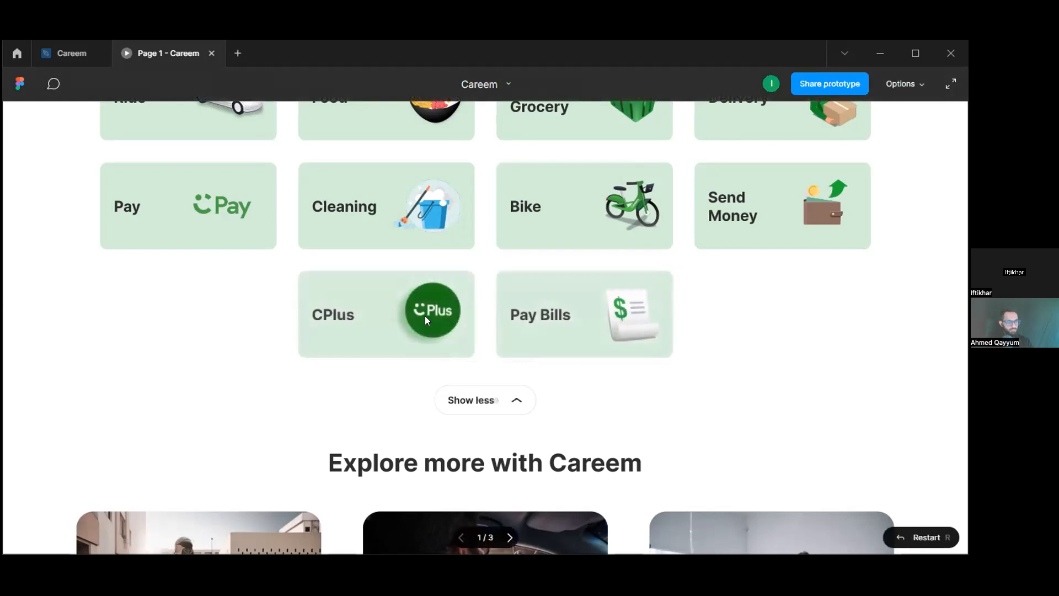
{"action": "scroll", "coordinate": [402, 325], "scroll_direction": "up", "scroll_amount": 2}
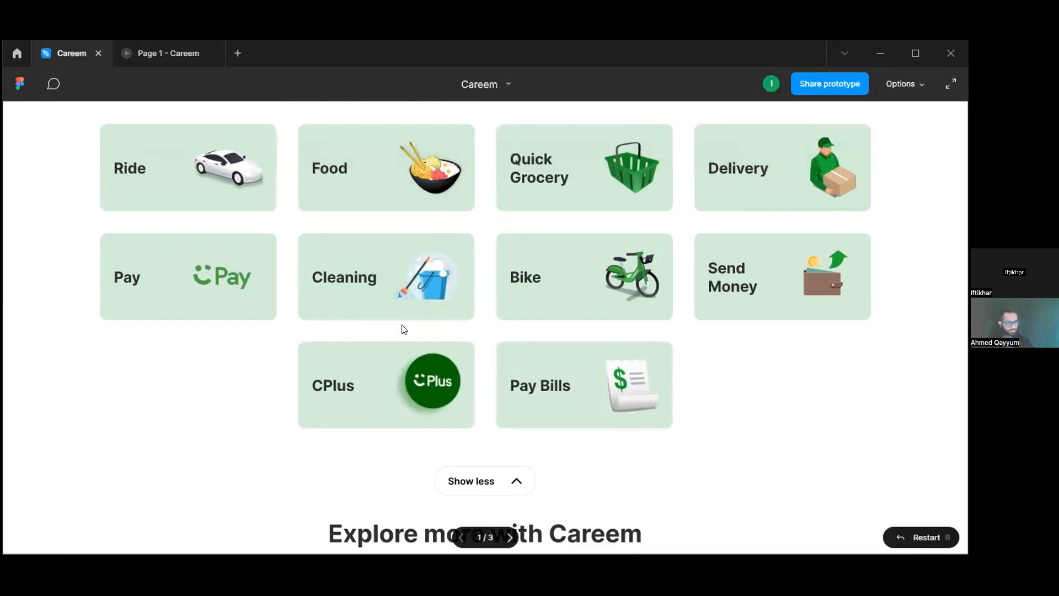
- Switch to the Careem design file and locate the CPlus card variants among the service card components
{"action": "left_click", "coordinate": [155, 194]}
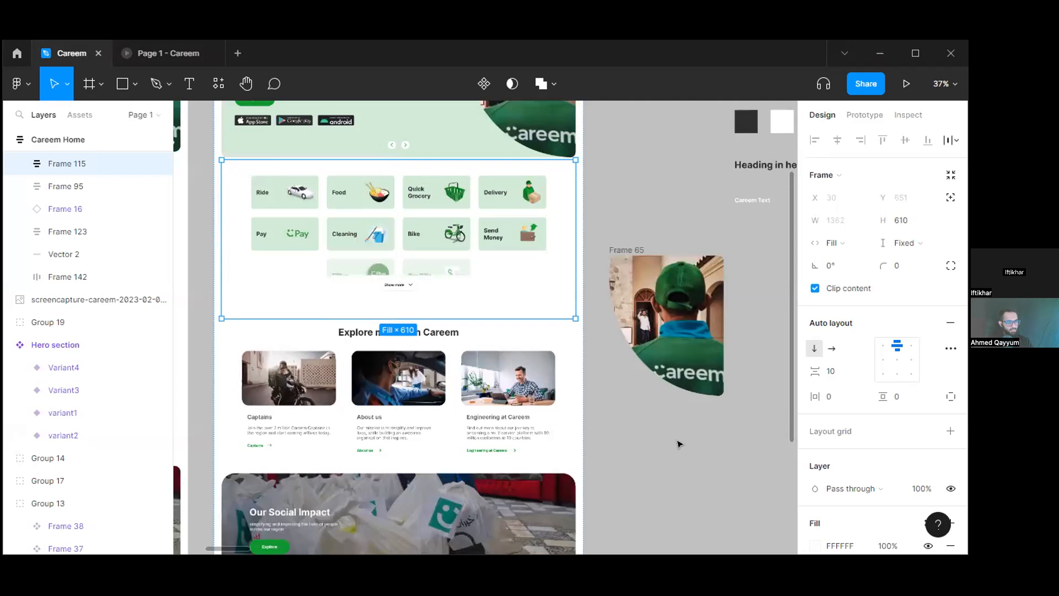
{"action": "scroll", "coordinate": [674, 438], "scroll_direction": "down", "scroll_amount": 2}
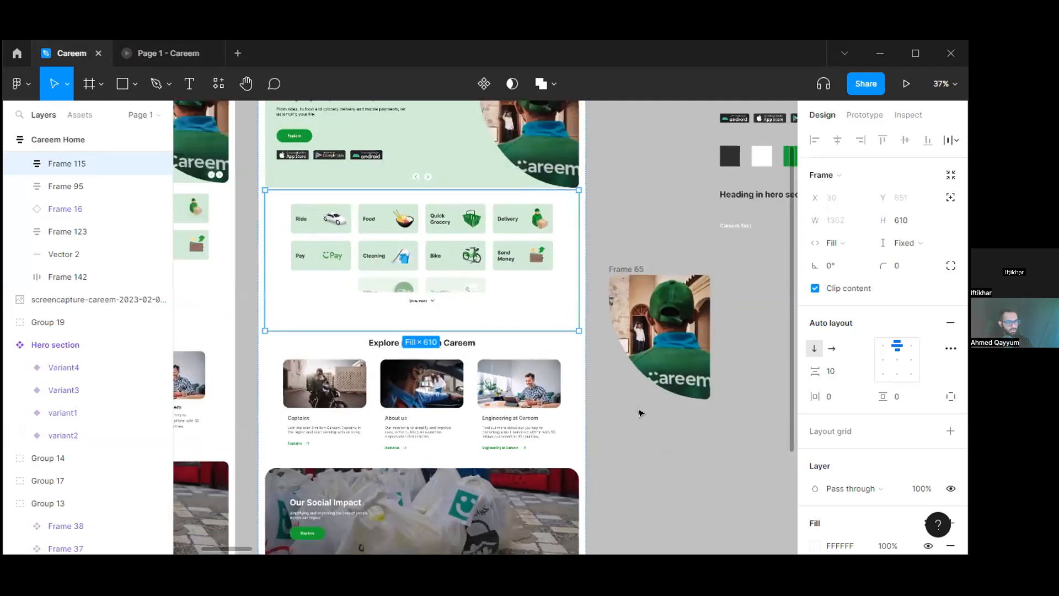
{"action": "scroll", "coordinate": [640, 413], "scroll_direction": "down", "scroll_amount": 2}
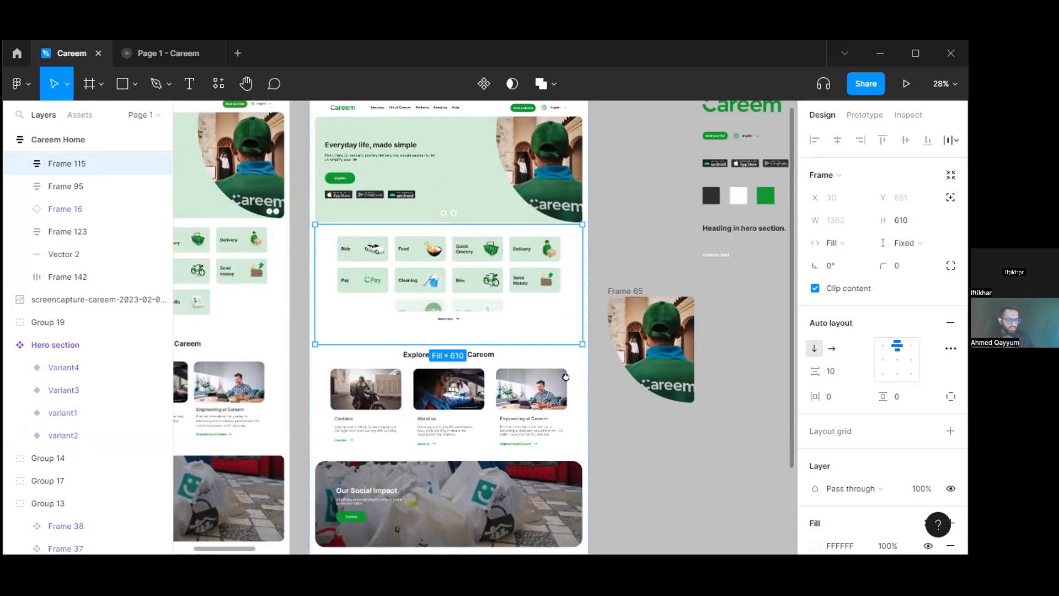
{"action": "scroll", "coordinate": [510, 374], "scroll_direction": "right", "scroll_amount": 2}
{"action": "scroll", "coordinate": [334, 351], "scroll_direction": "down", "scroll_amount": 1}
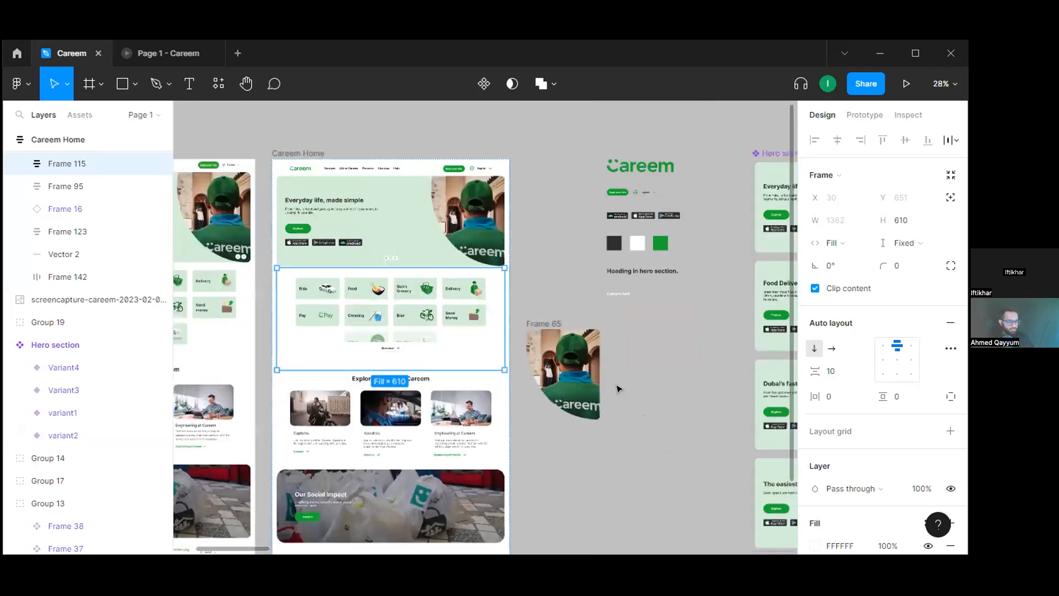
{"action": "scroll", "coordinate": [700, 395], "scroll_direction": "right", "scroll_amount": 3}
{"action": "scroll", "coordinate": [553, 389], "scroll_direction": "right", "scroll_amount": 3}
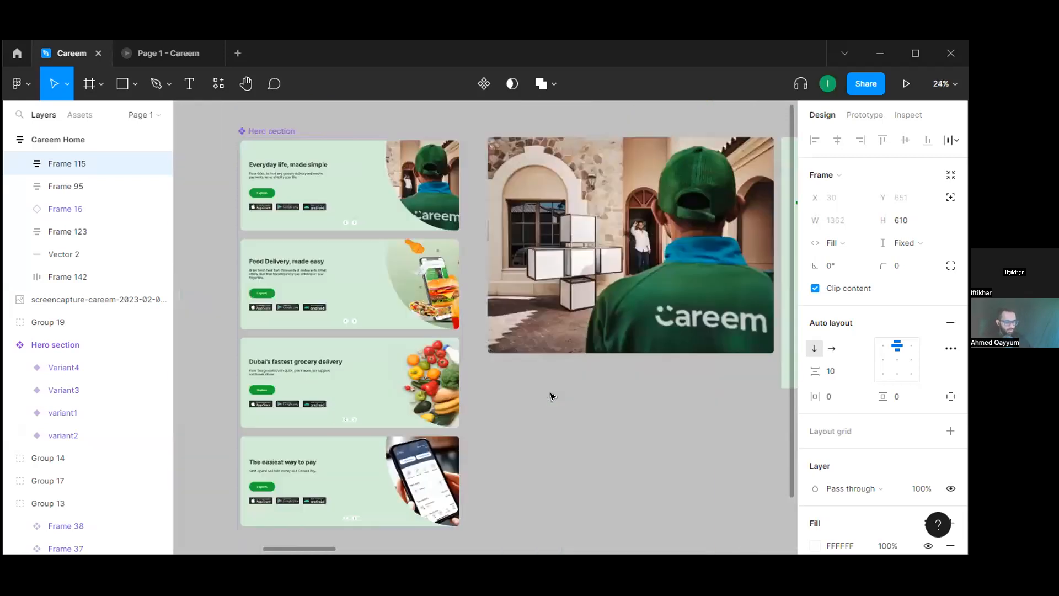
{"action": "scroll", "coordinate": [638, 423], "scroll_direction": "right", "scroll_amount": 3}
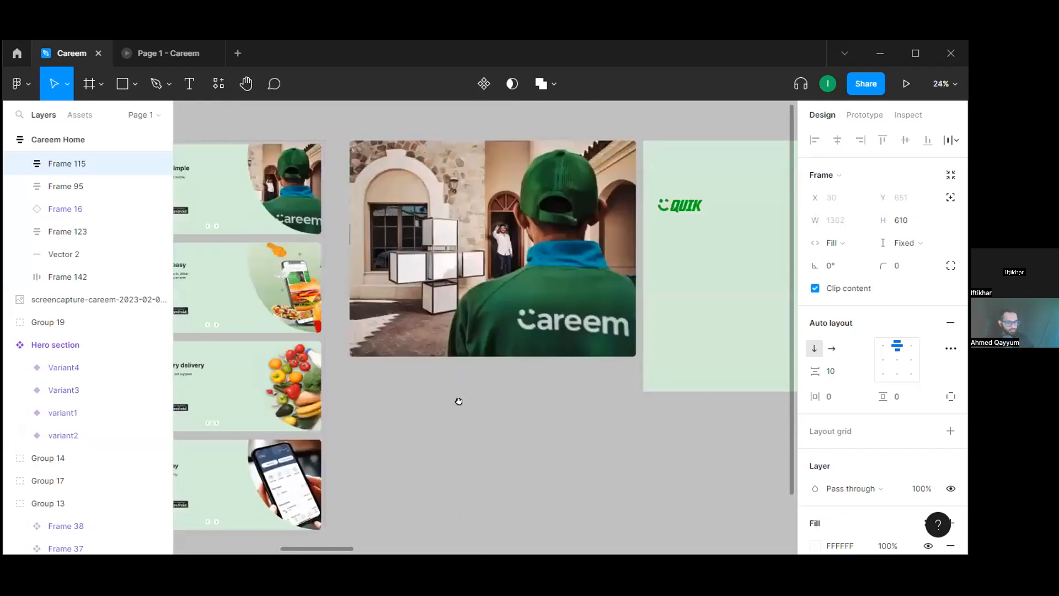
{"action": "scroll", "coordinate": [548, 399], "scroll_direction": "right", "scroll_amount": 4}
{"action": "scroll", "coordinate": [552, 397], "scroll_direction": "right", "scroll_amount": 2}
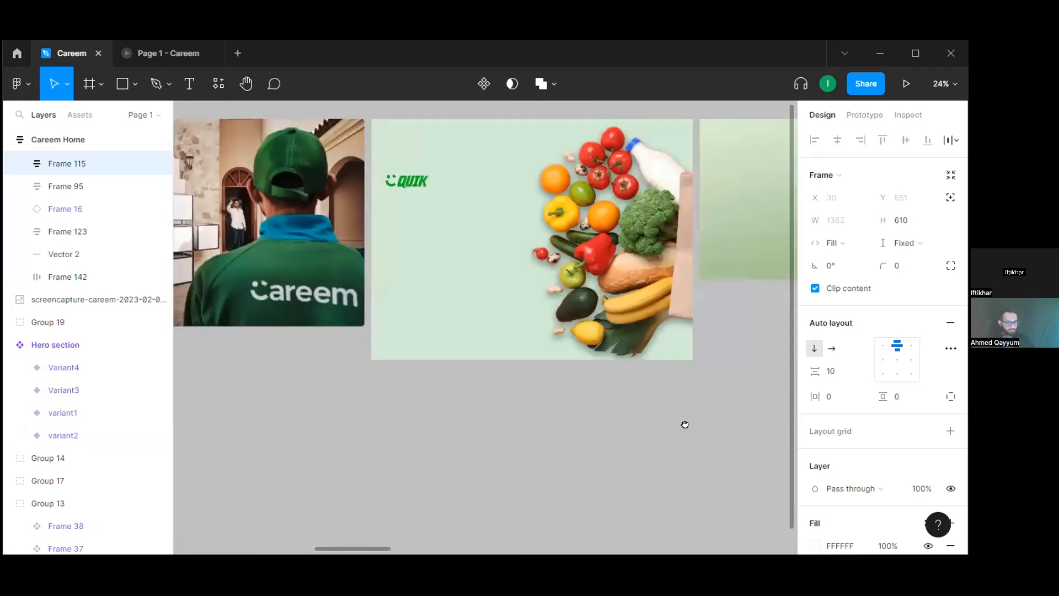
{"action": "scroll", "coordinate": [570, 412], "scroll_direction": "down", "scroll_amount": 5, "text": "ctrl"}
{"action": "scroll", "coordinate": [502, 400], "scroll_direction": "right", "scroll_amount": 6}
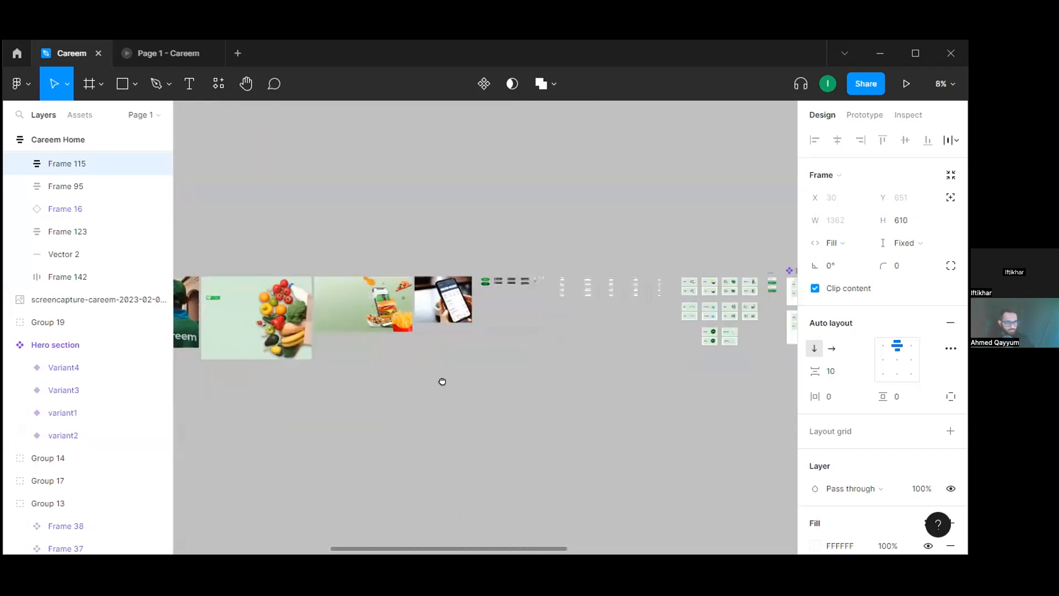
{"action": "scroll", "coordinate": [499, 347], "scroll_direction": "up", "scroll_amount": 5}
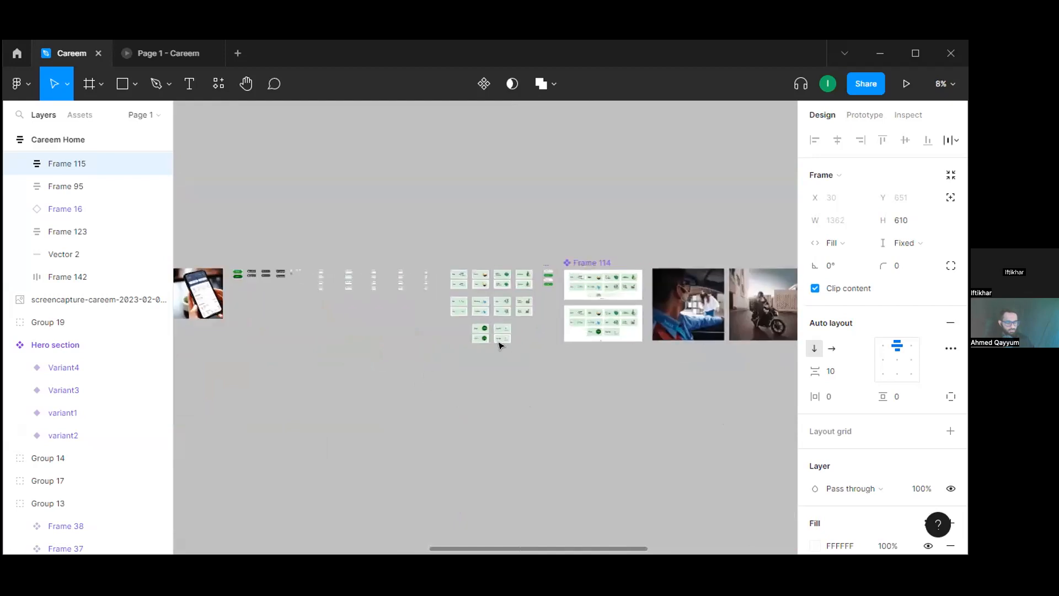
{"action": "scroll", "coordinate": [411, 356], "scroll_direction": "up", "scroll_amount": 5}
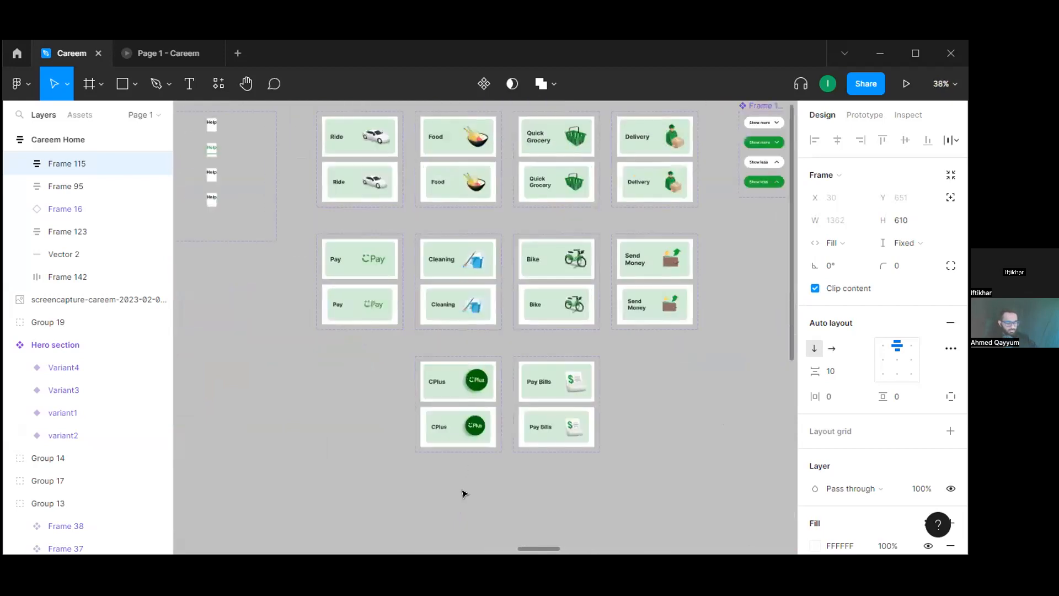
{"action": "scroll", "coordinate": [456, 476], "scroll_direction": "up", "scroll_amount": 3}
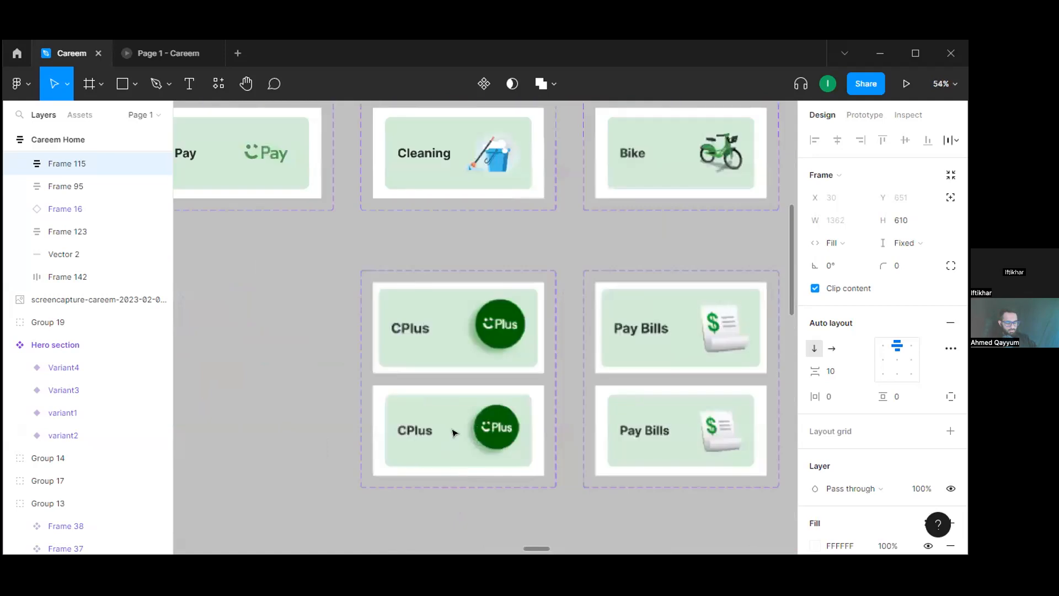
{"action": "scroll", "coordinate": [432, 412], "scroll_direction": "up", "scroll_amount": 2}
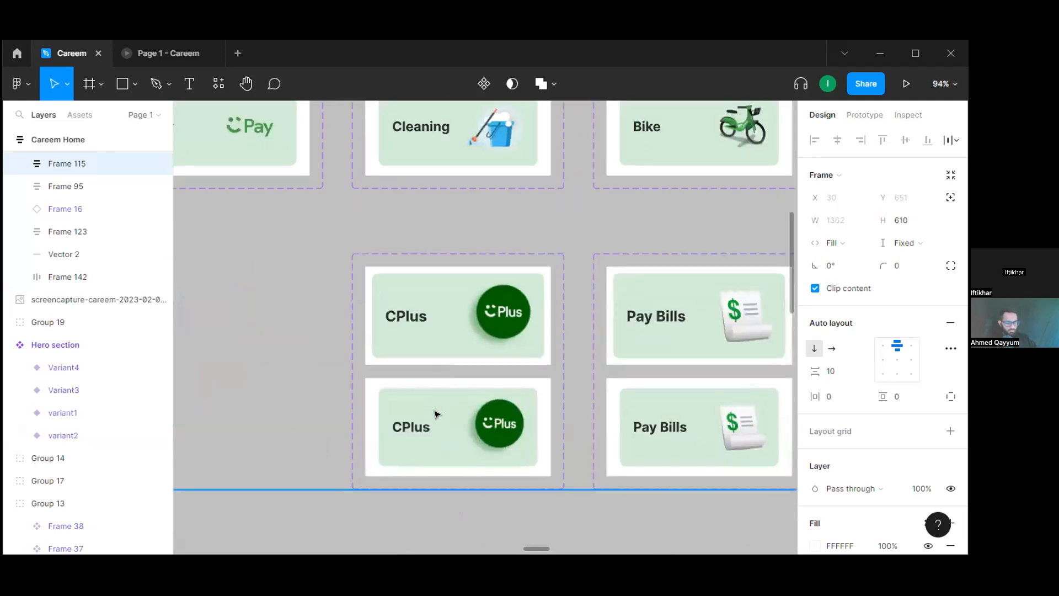
- Copy the default CPlus card variant as an instance onto the empty canvas at about X 13443, Y 599
{"action": "left_click", "coordinate": [449, 345]}
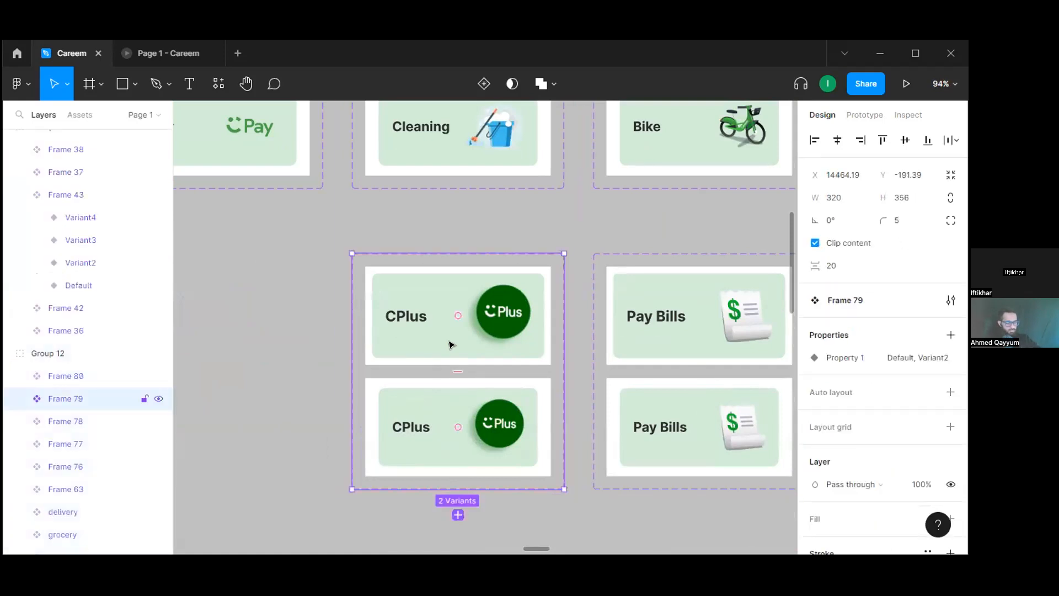
{"action": "left_click", "coordinate": [450, 345]}
{"action": "scroll", "coordinate": [450, 345], "scroll_direction": "down", "scroll_amount": 5}
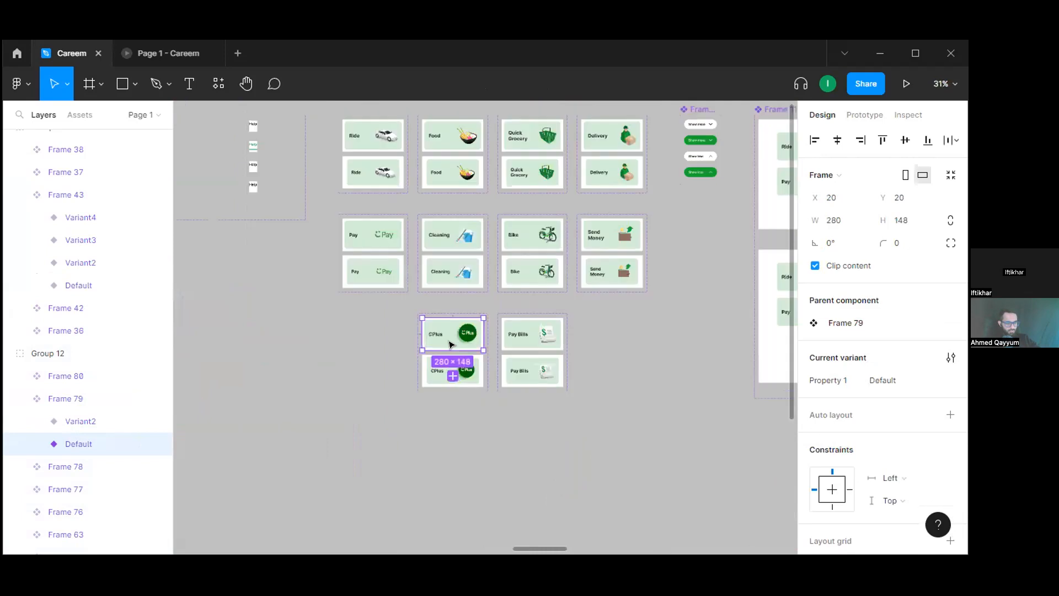
{"action": "scroll", "coordinate": [450, 345], "scroll_direction": "down", "scroll_amount": 3}
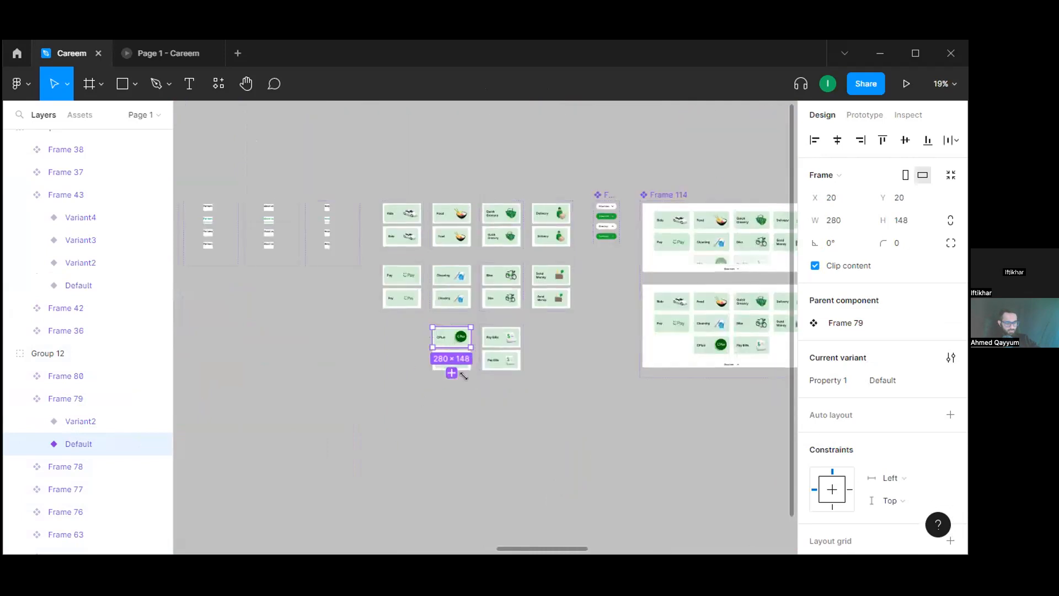
{"action": "scroll", "coordinate": [443, 356], "scroll_direction": "up", "scroll_amount": 2}
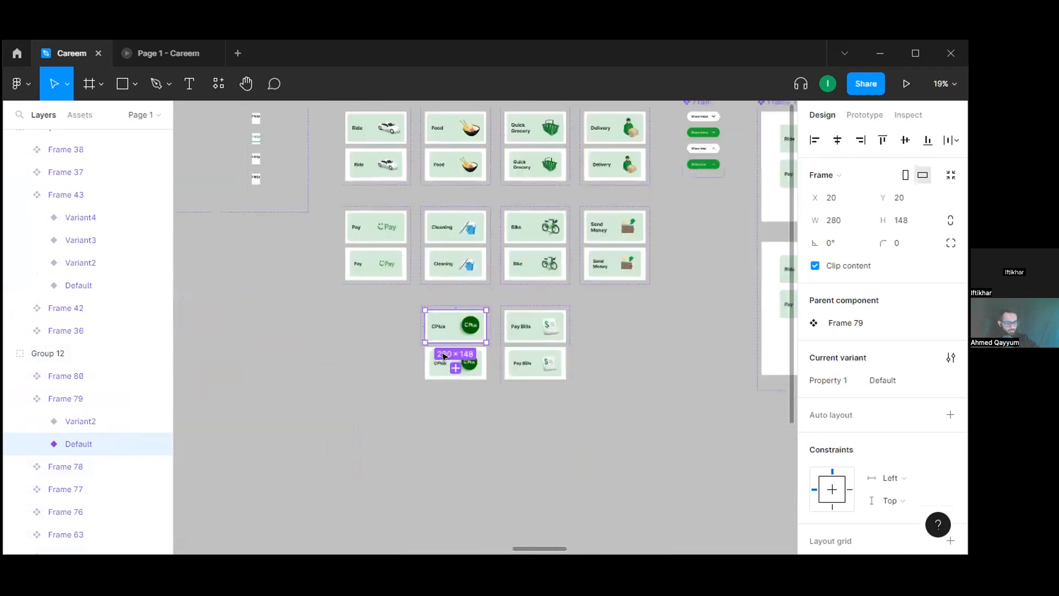
{"action": "scroll", "coordinate": [443, 357], "scroll_direction": "up", "scroll_amount": 3}
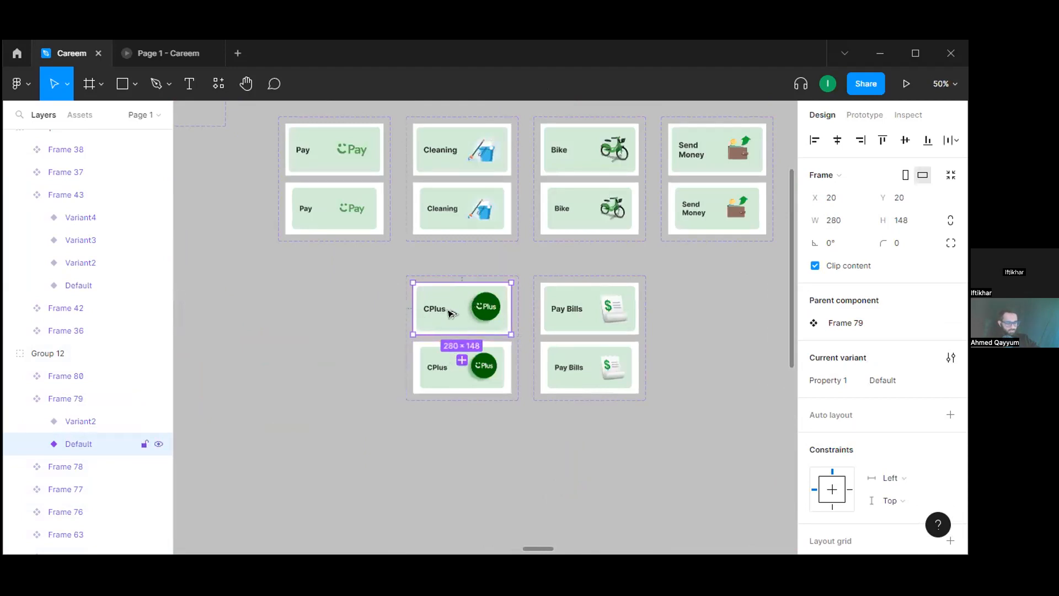
{"action": "left_click_drag", "start_coordinate": [451, 307], "coordinate": [420, 411]}
{"action": "scroll", "coordinate": [420, 411], "scroll_direction": "down", "scroll_amount": 3}
{"action": "scroll", "coordinate": [420, 411], "scroll_direction": "down", "scroll_amount": 2}
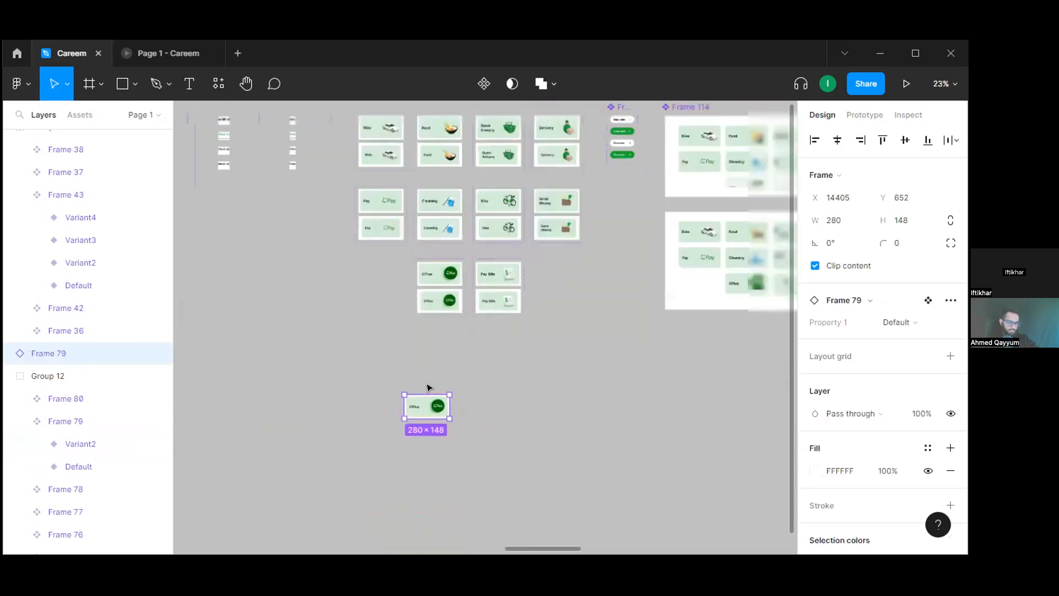
{"action": "left_click_drag", "start_coordinate": [440, 355], "coordinate": [571, 357]}
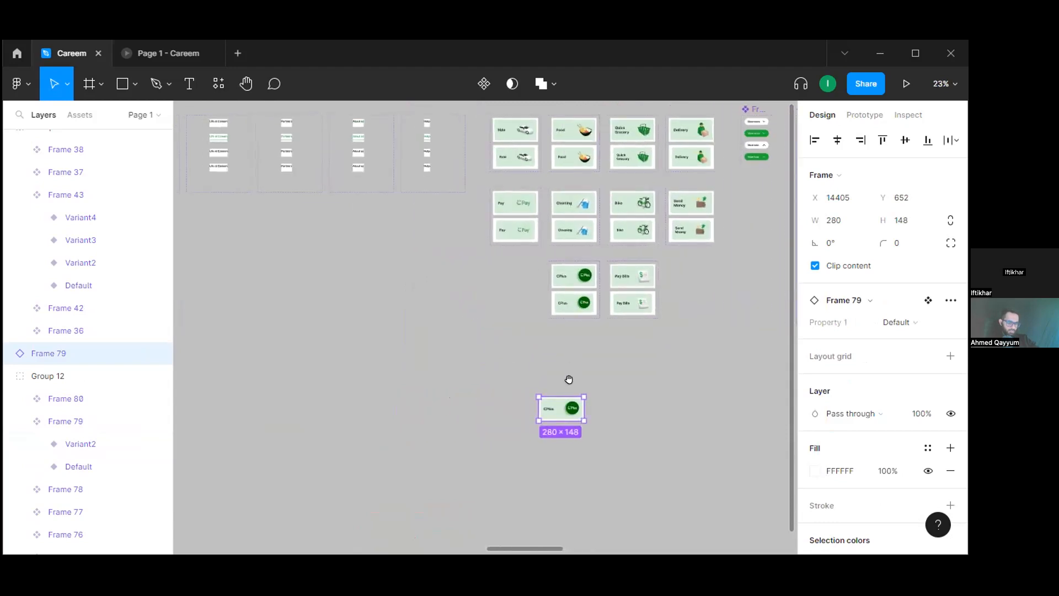
{"action": "left_click_drag", "start_coordinate": [560, 409], "coordinate": [406, 400]}
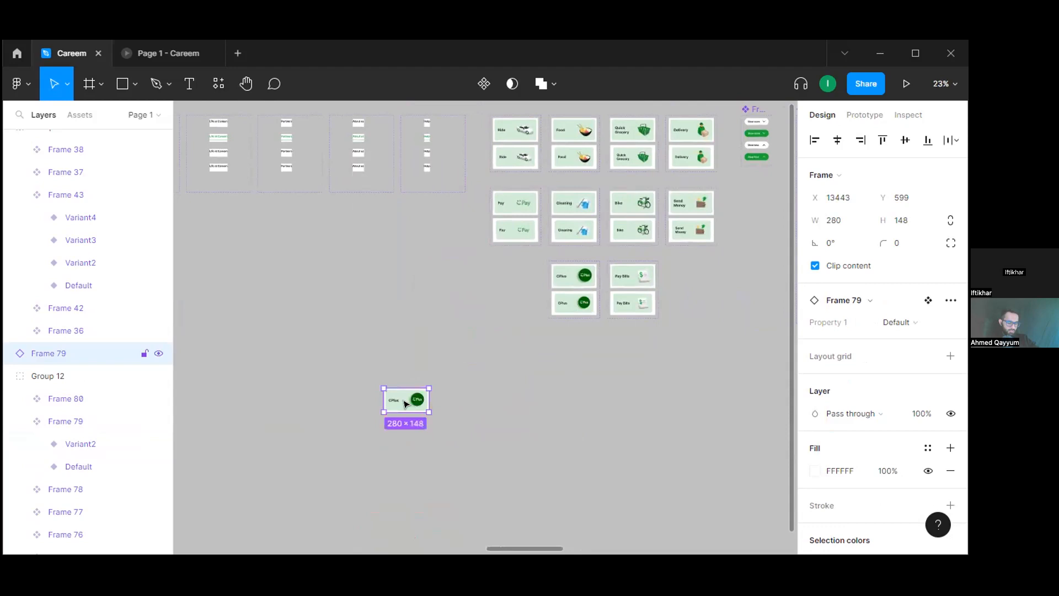
- Draw a frame about 786 × 644 around the CPlus card copy and preview it as a prototype
{"action": "scroll", "coordinate": [399, 405], "scroll_direction": "up", "scroll_amount": 2}
{"action": "scroll", "coordinate": [400, 408], "scroll_direction": "up", "scroll_amount": 1}
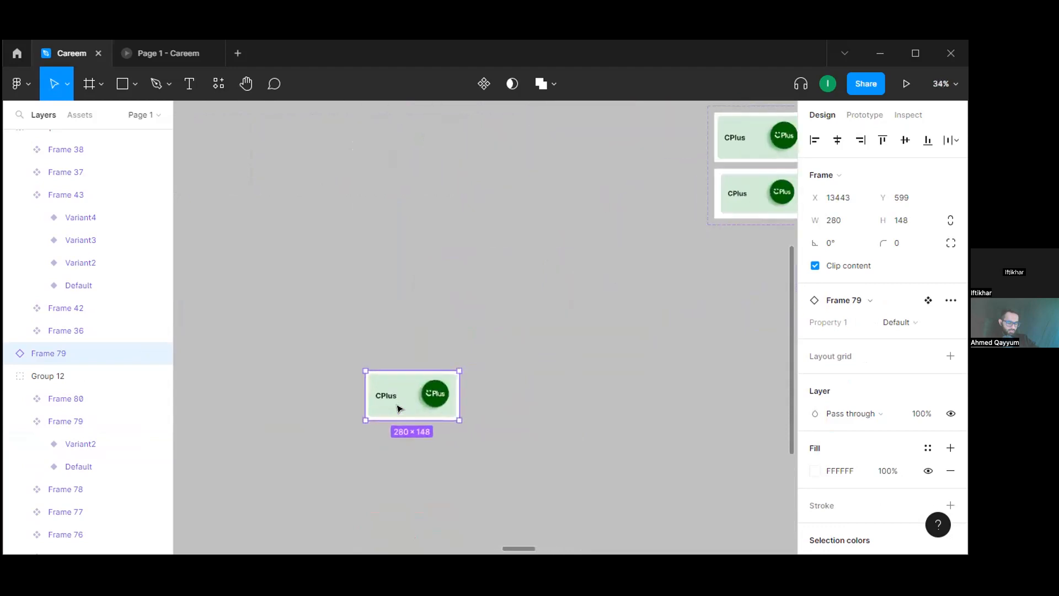
{"action": "left_click", "coordinate": [88, 86]}
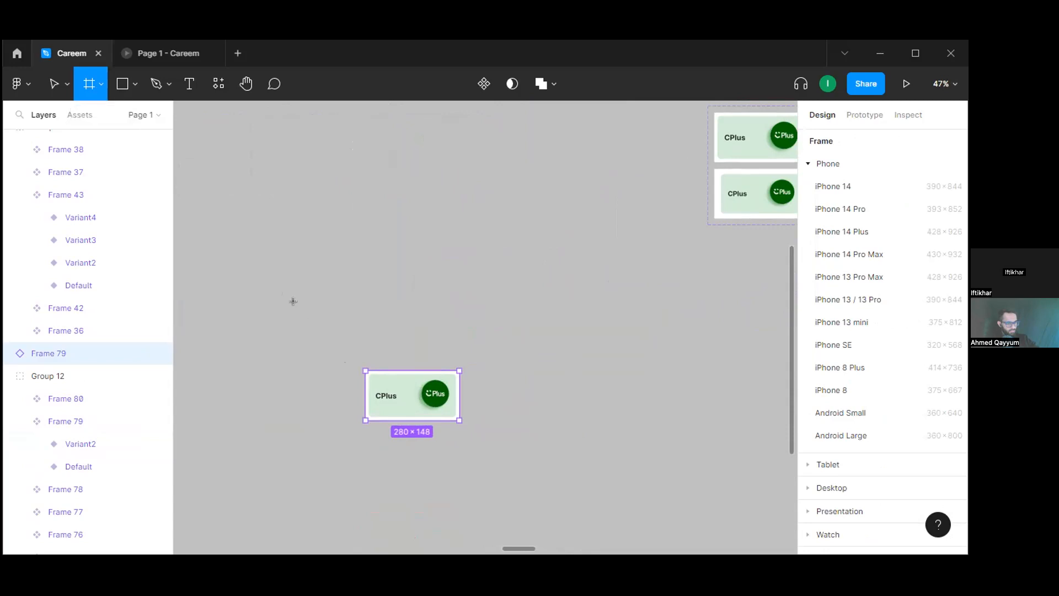
{"action": "left_click_drag", "start_coordinate": [285, 291], "coordinate": [486, 471]}
{"action": "left_click_drag", "start_coordinate": [545, 499], "coordinate": [547, 505]}
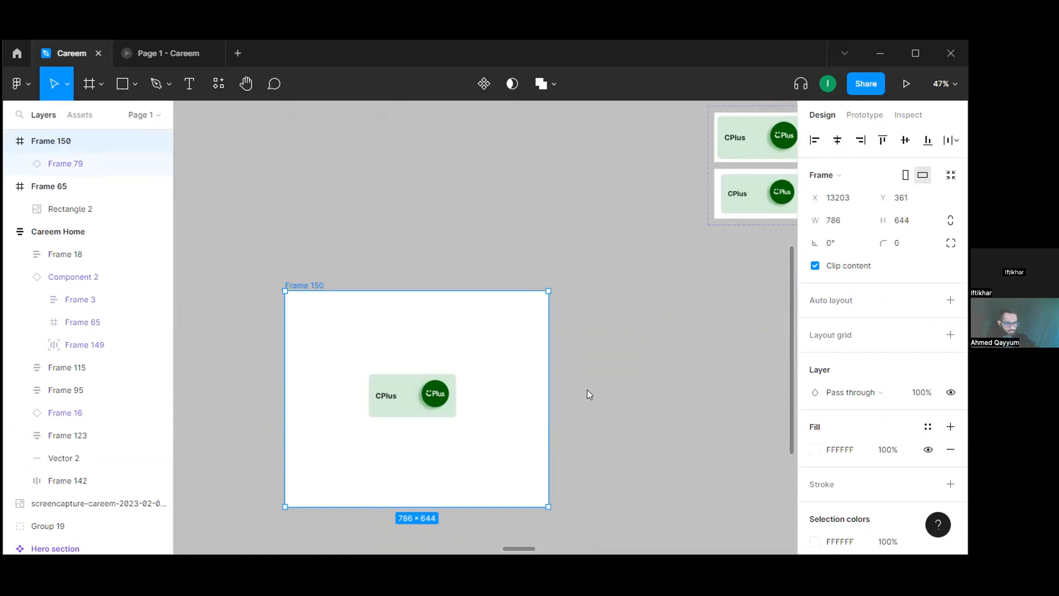
{"action": "key", "text": "ctrl+alt+Return"}
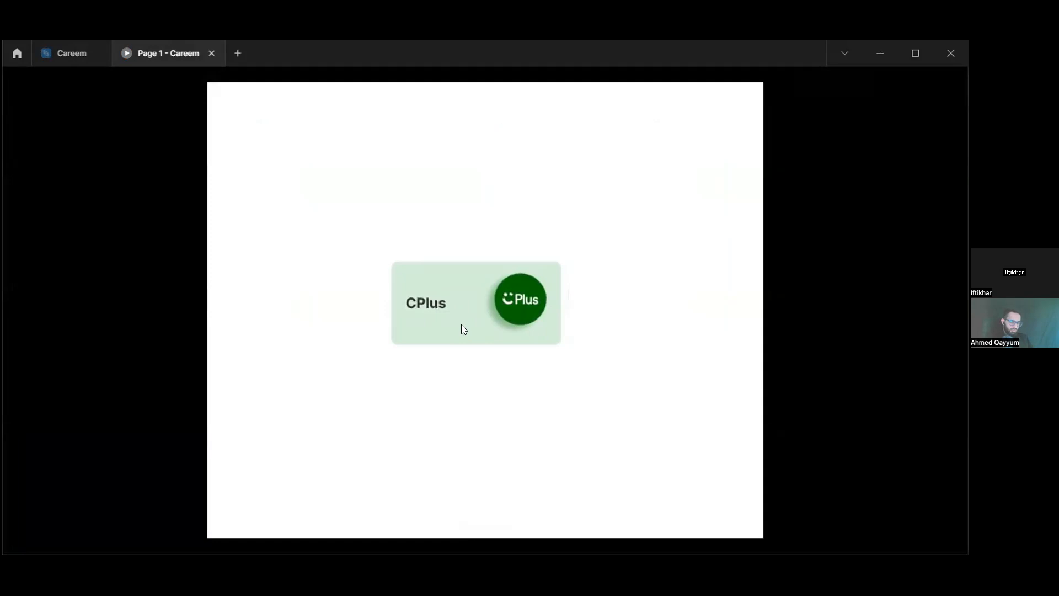
- Return to the design file, detach the CPlus card instance from its main component and clear the selection
{"action": "left_click", "coordinate": [72, 53]}
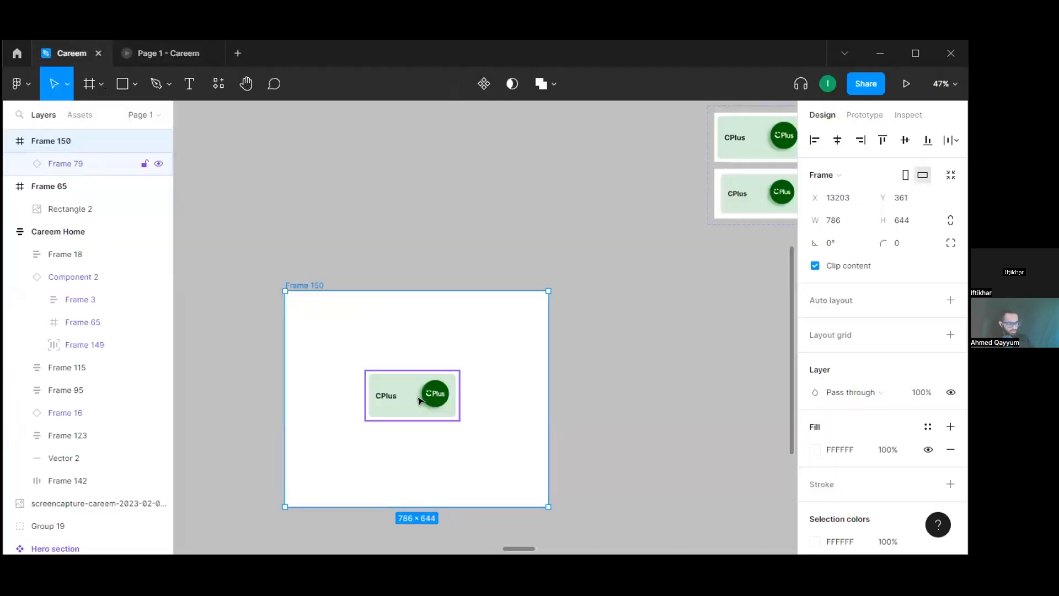
{"action": "left_click", "coordinate": [420, 401]}
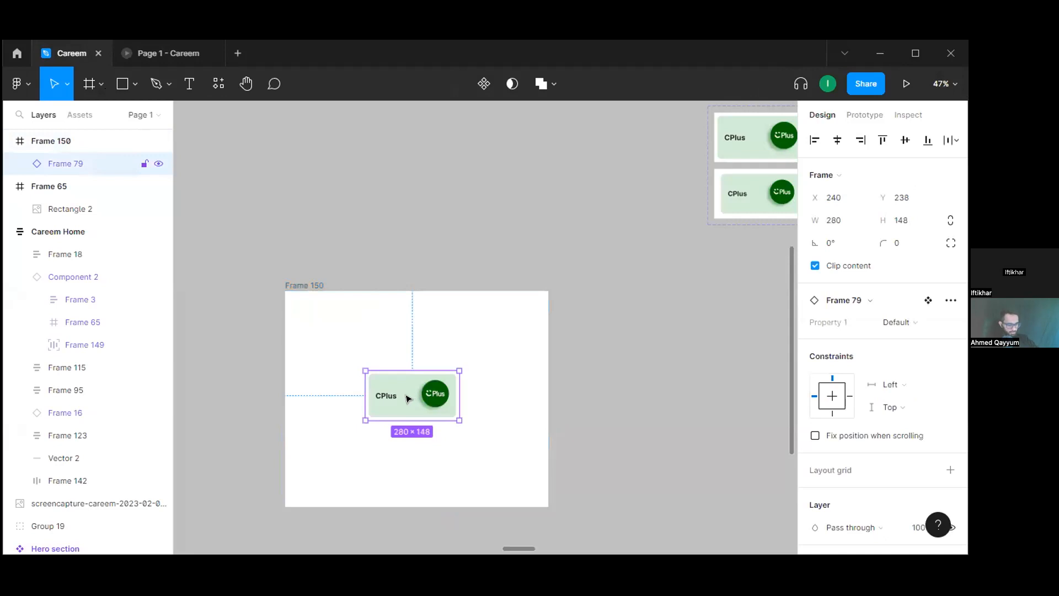
{"action": "right_click", "coordinate": [408, 399]}
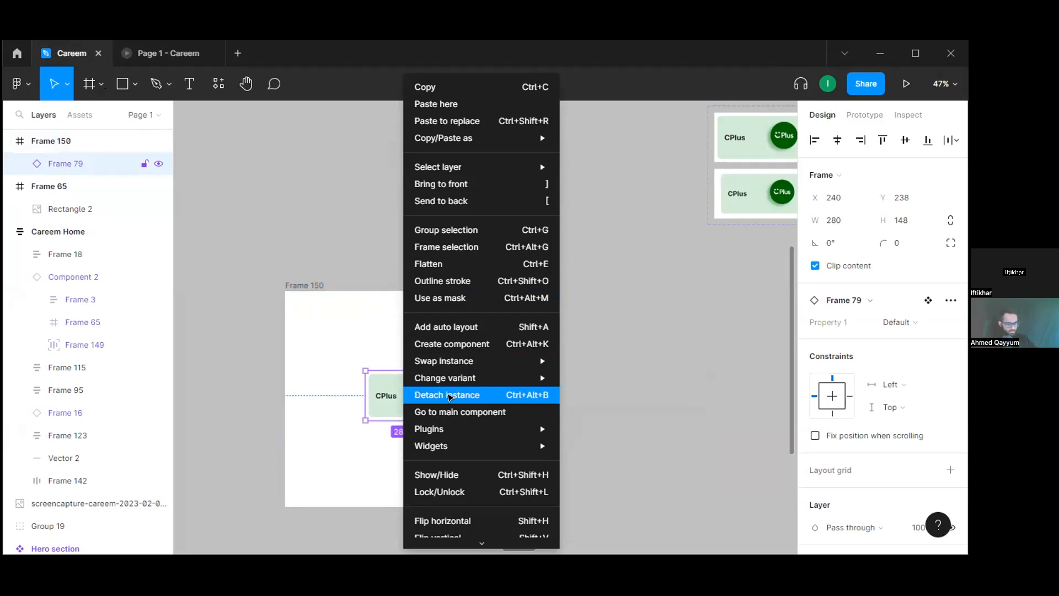
{"action": "left_click", "coordinate": [449, 396]}
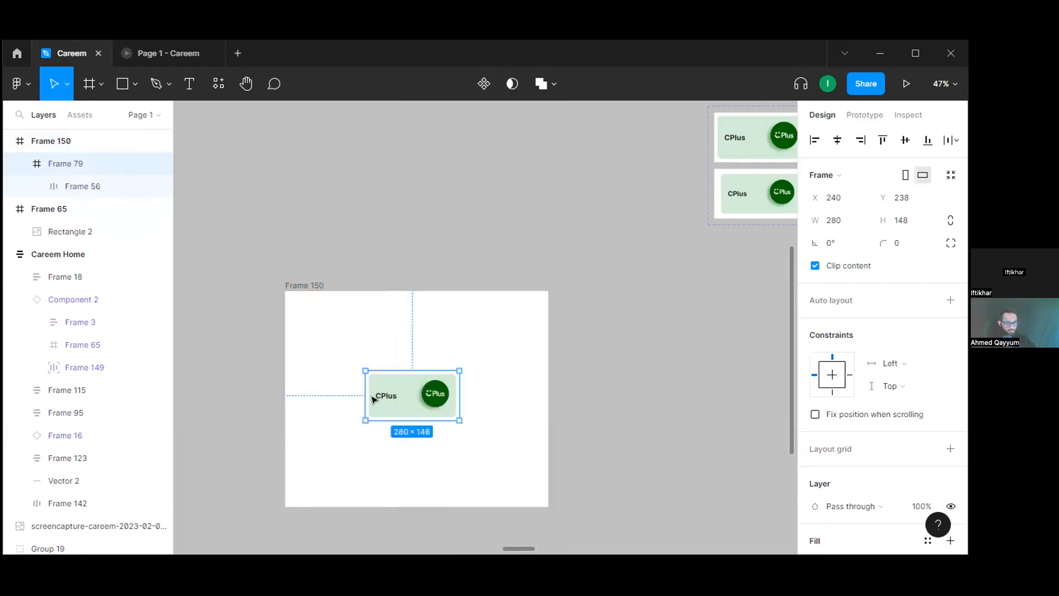
{"action": "key", "text": "Escape"}
{"action": "left_click", "coordinate": [417, 402]}
{"action": "left_click", "coordinate": [481, 411]}
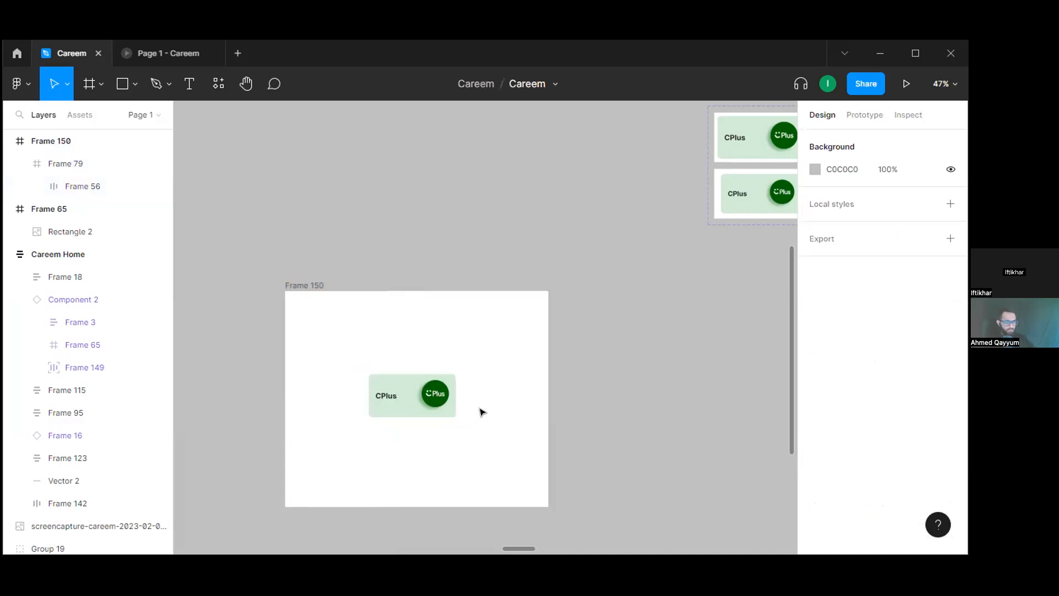
- Preview the frame holding the detached CPlus card as a prototype and return to the design file
{"action": "left_click", "coordinate": [419, 400]}
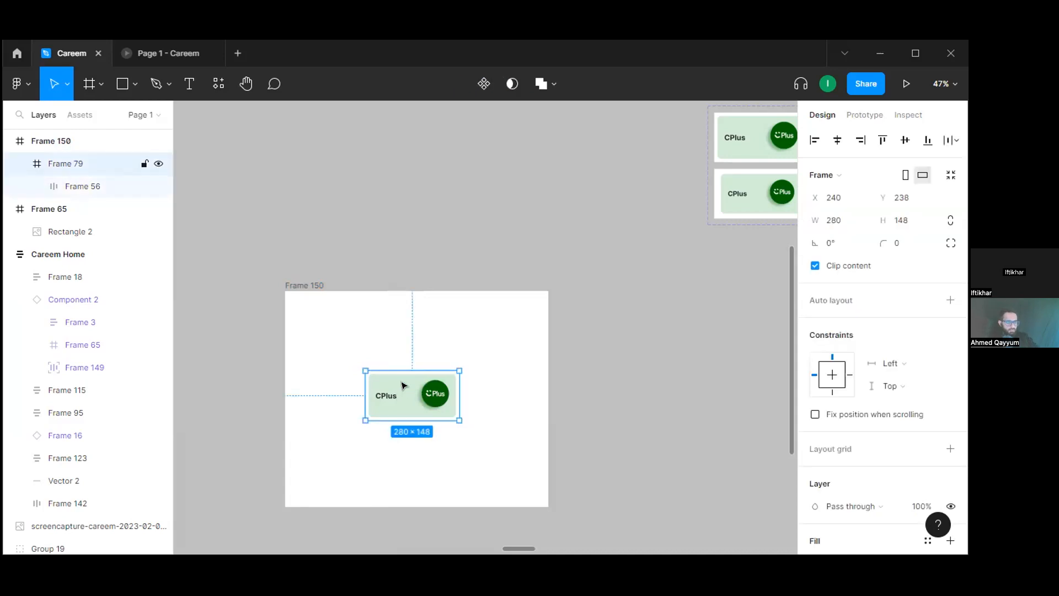
{"action": "left_click", "coordinate": [305, 285]}
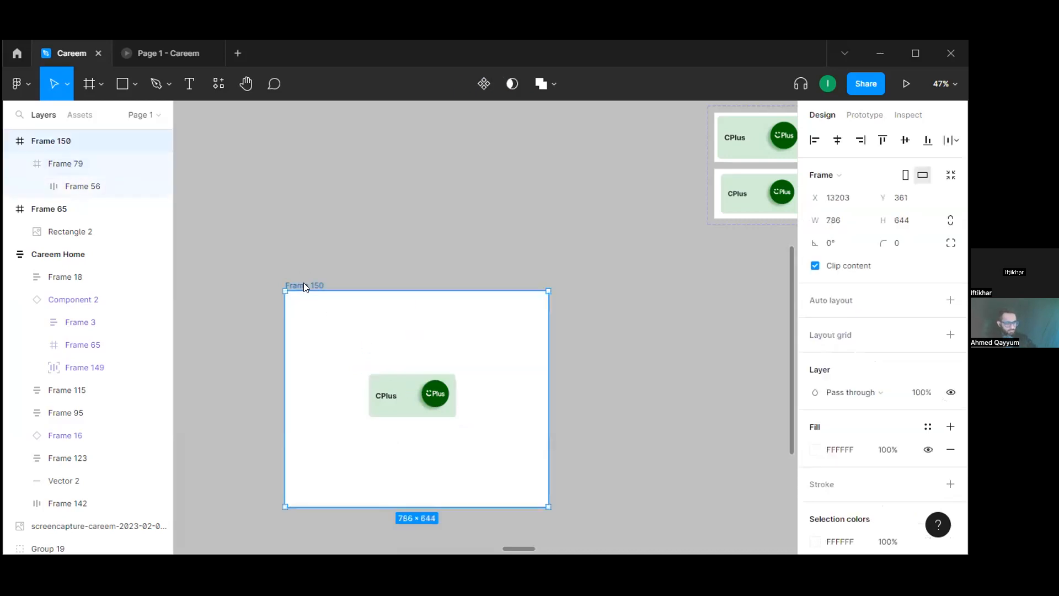
{"action": "key", "text": "ctrl+alt+Return"}
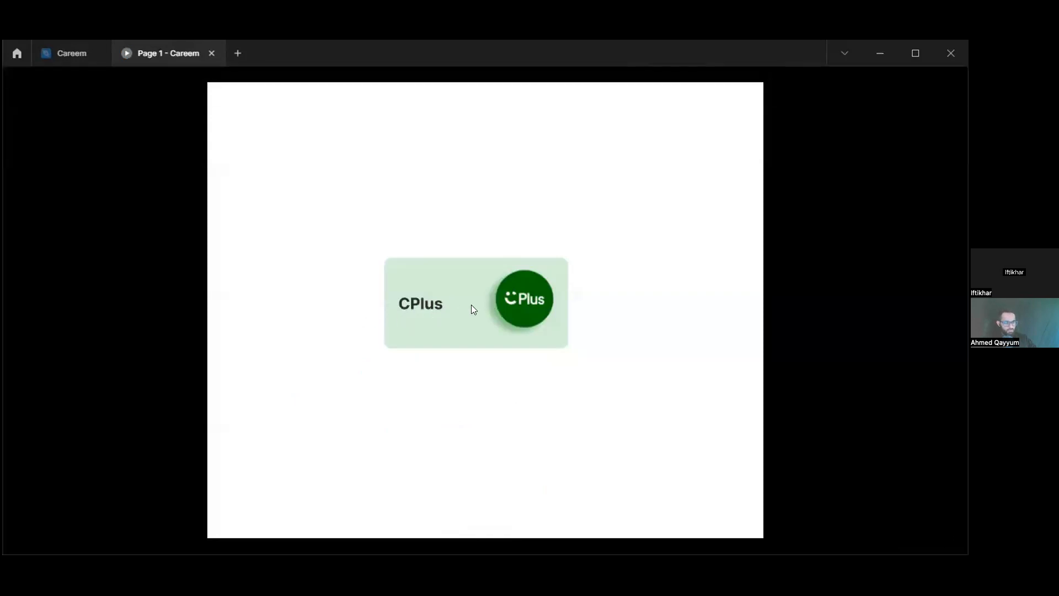
{"action": "left_click", "coordinate": [60, 48]}
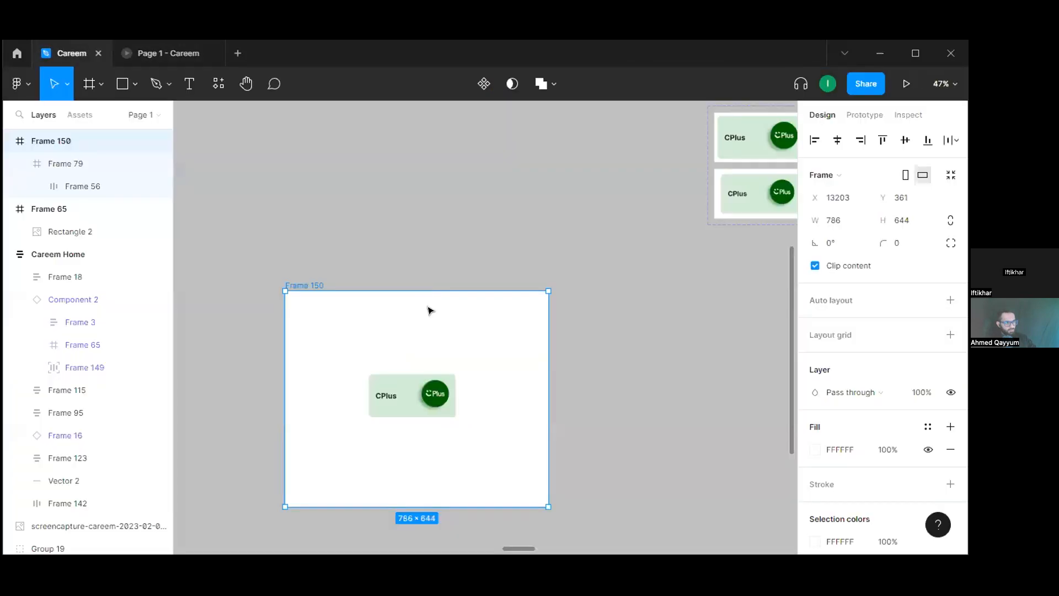
- Set the detached CPlus card's layer opacity to 50% and inspect the faded card in its frame
{"action": "left_click", "coordinate": [420, 404]}
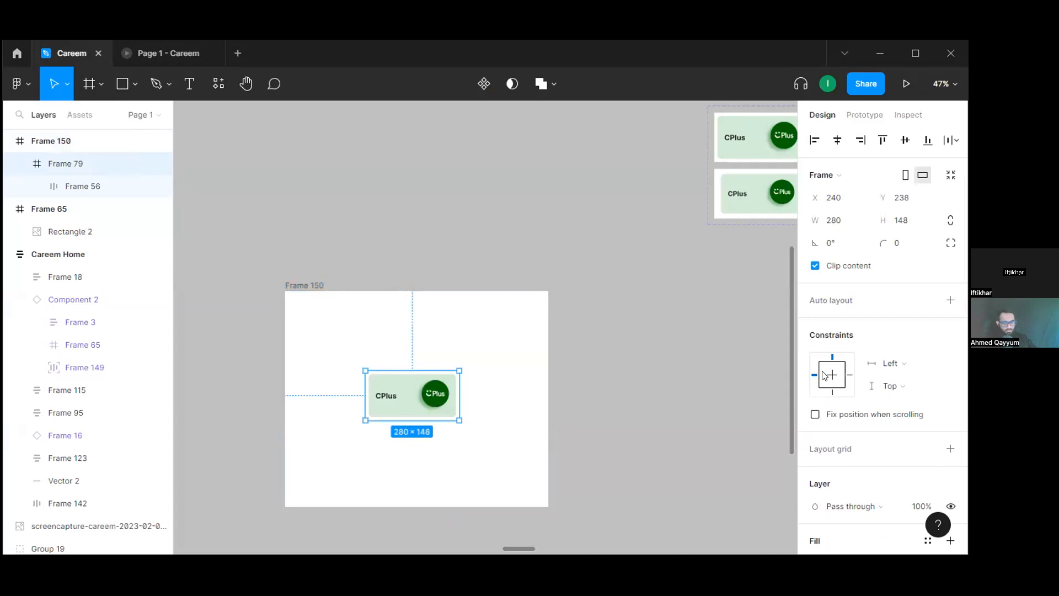
{"action": "scroll", "coordinate": [904, 430], "scroll_direction": "down", "scroll_amount": 1}
{"action": "left_click", "coordinate": [916, 436]}
{"action": "type", "text": "50"}
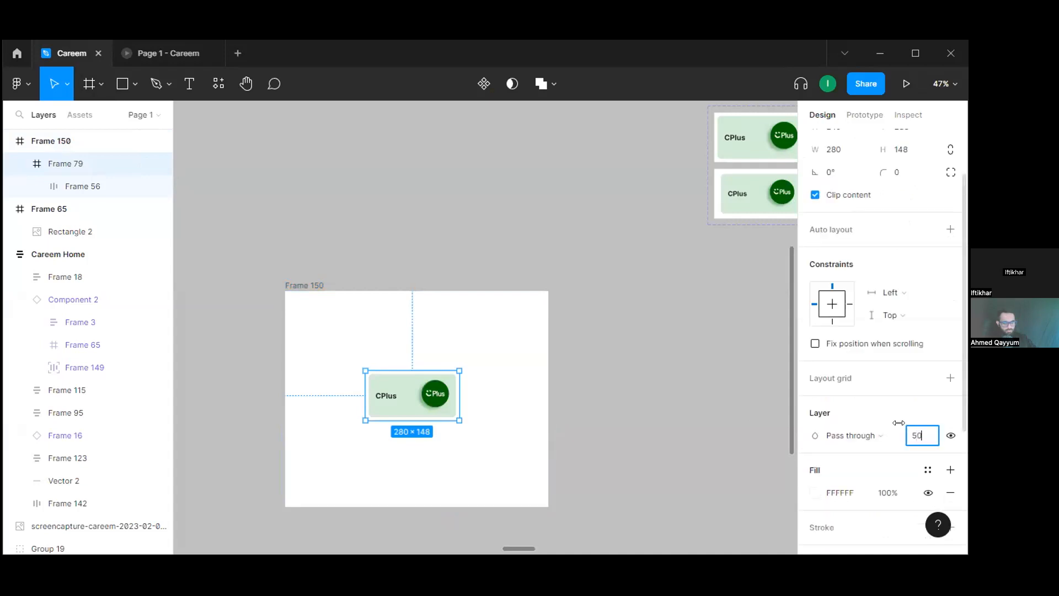
{"action": "key", "text": "Return"}
{"action": "left_click", "coordinate": [417, 447]}
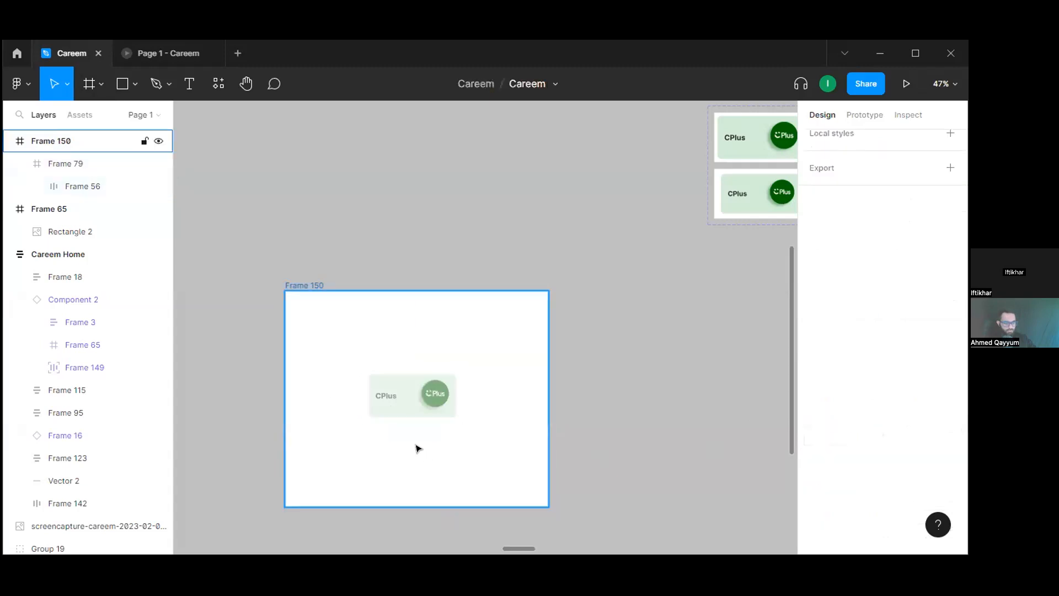
{"action": "scroll", "coordinate": [417, 448], "scroll_direction": "up", "scroll_amount": 5}
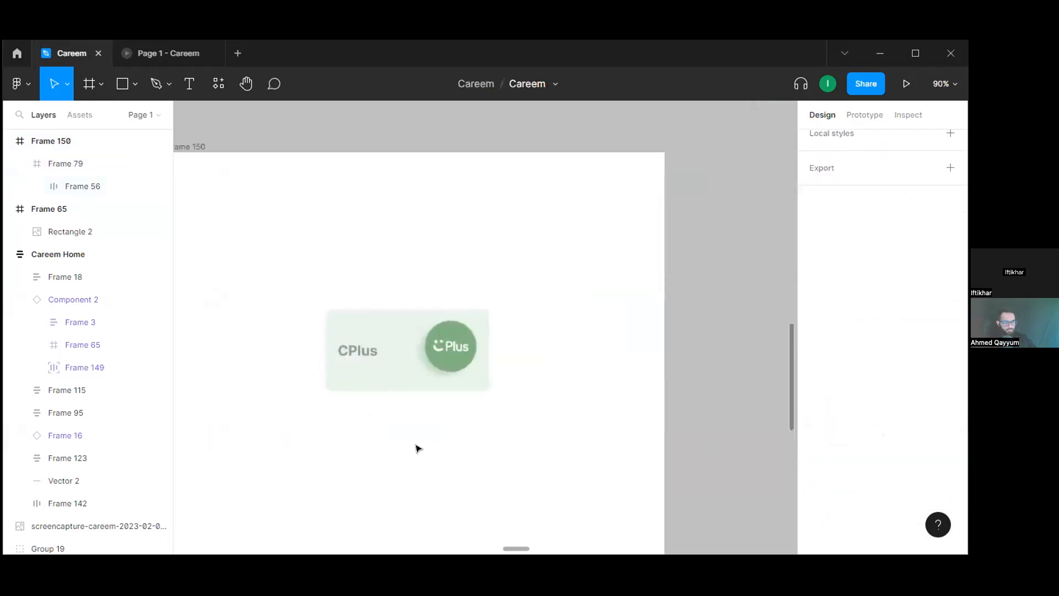
{"action": "scroll", "coordinate": [418, 446], "scroll_direction": "down", "scroll_amount": 6}
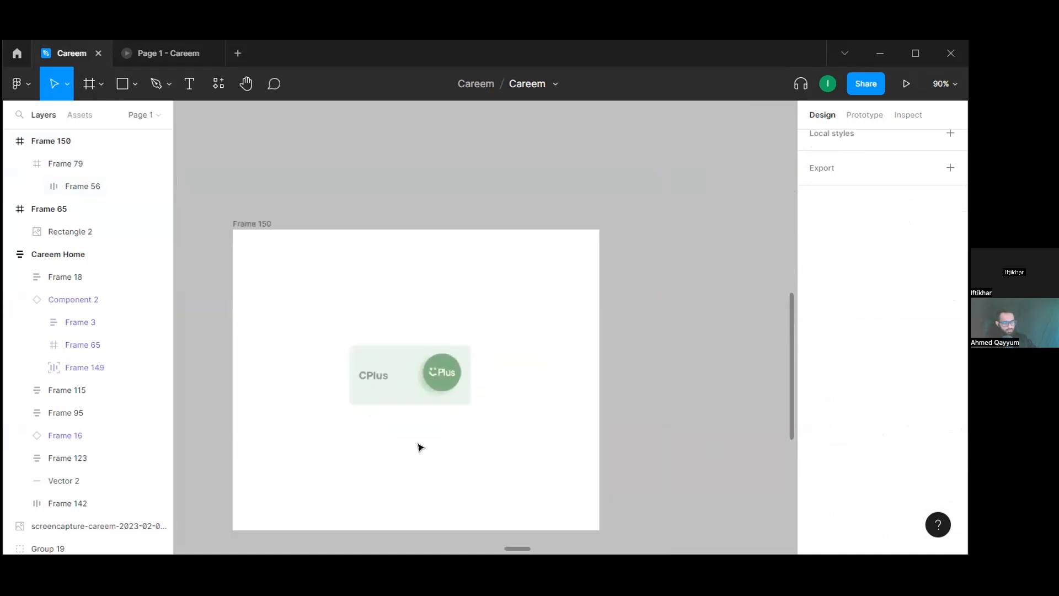
- Locate the Frame 114 component set that holds the collapsed and expanded service card grids
{"action": "scroll", "coordinate": [428, 374], "scroll_direction": "down", "scroll_amount": 2}
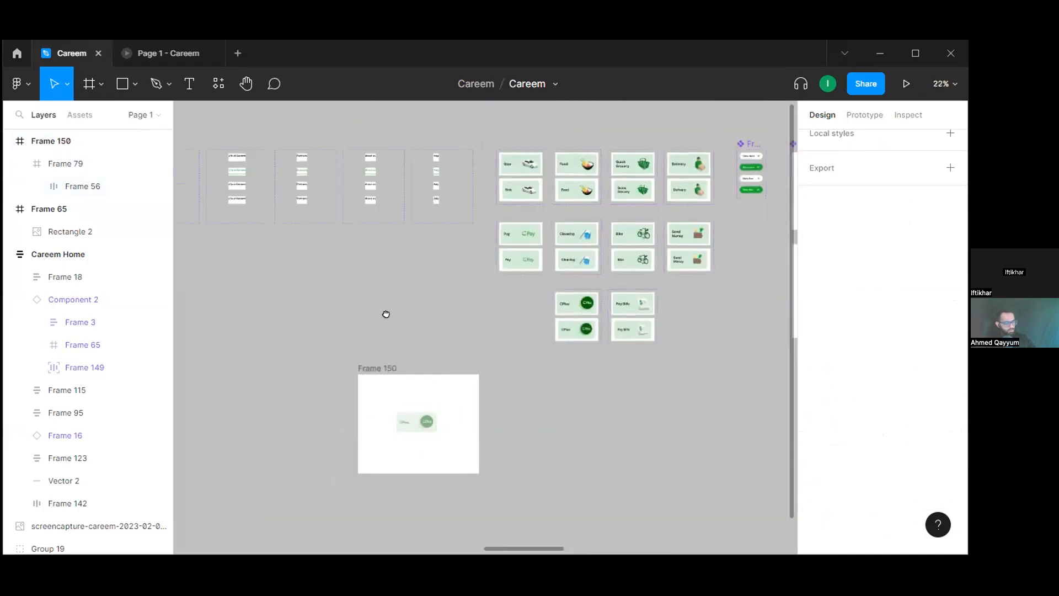
{"action": "scroll", "coordinate": [386, 313], "scroll_direction": "left", "scroll_amount": 3}
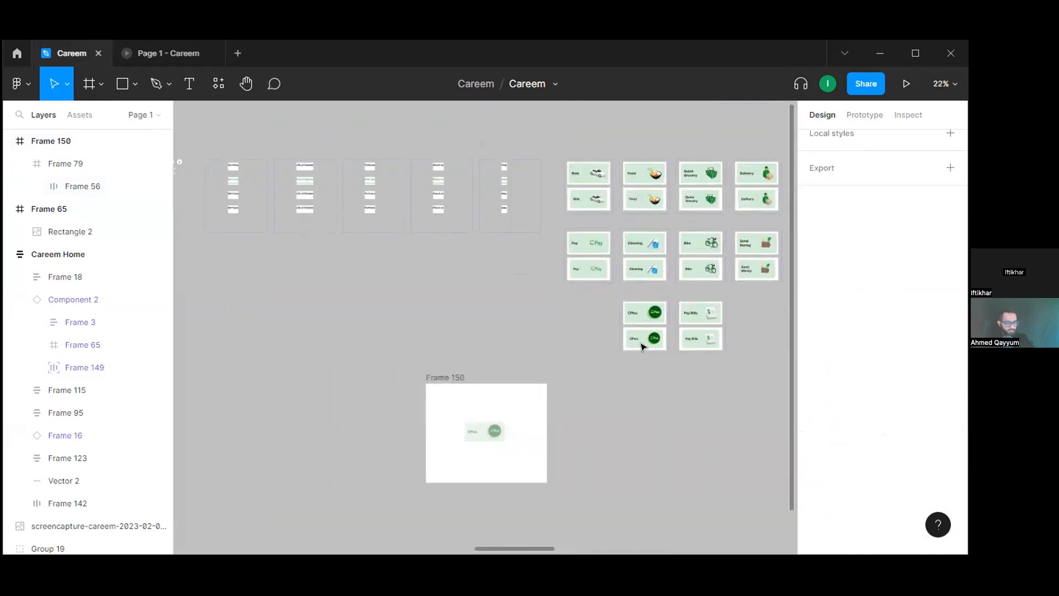
{"action": "scroll", "coordinate": [485, 366], "scroll_direction": "left", "scroll_amount": 8}
{"action": "scroll", "coordinate": [432, 391], "scroll_direction": "down", "scroll_amount": 3}
{"action": "scroll", "coordinate": [366, 348], "scroll_direction": "right", "scroll_amount": 2}
{"action": "scroll", "coordinate": [461, 390], "scroll_direction": "down", "scroll_amount": 2}
{"action": "scroll", "coordinate": [461, 390], "scroll_direction": "right", "scroll_amount": 6}
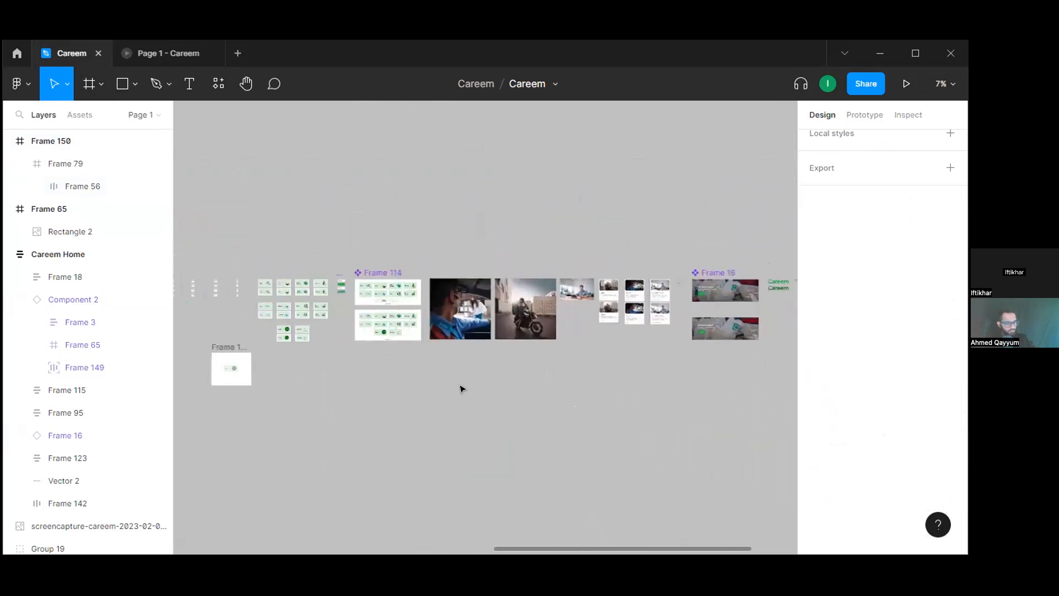
{"action": "scroll", "coordinate": [462, 389], "scroll_direction": "up", "scroll_amount": 5}
{"action": "scroll", "coordinate": [359, 269], "scroll_direction": "up", "scroll_amount": 4}
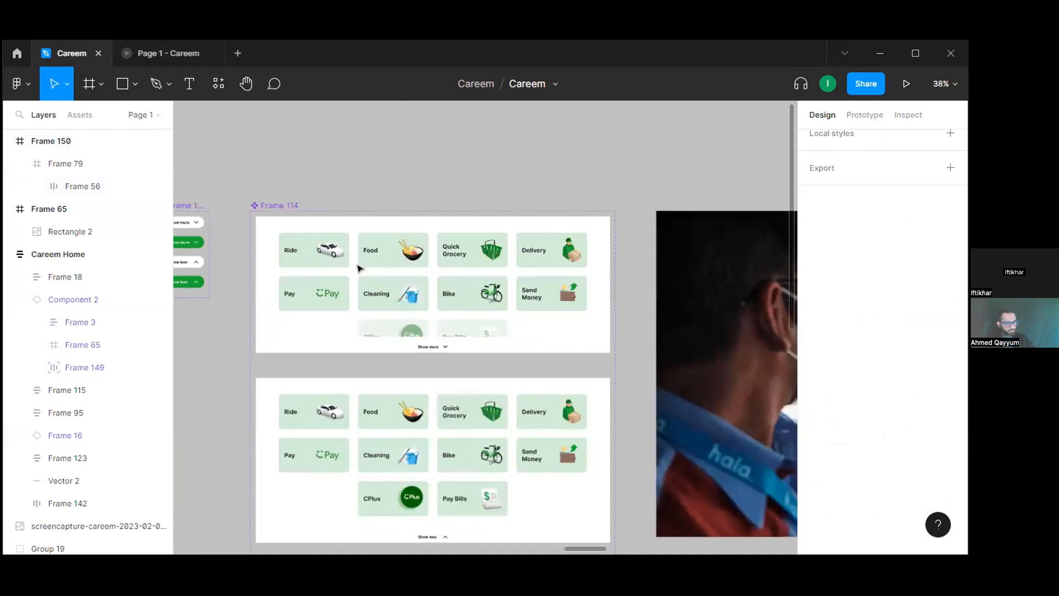
{"action": "scroll", "coordinate": [359, 269], "scroll_direction": "down", "scroll_amount": 2}
{"action": "scroll", "coordinate": [360, 269], "scroll_direction": "right", "scroll_amount": 2}
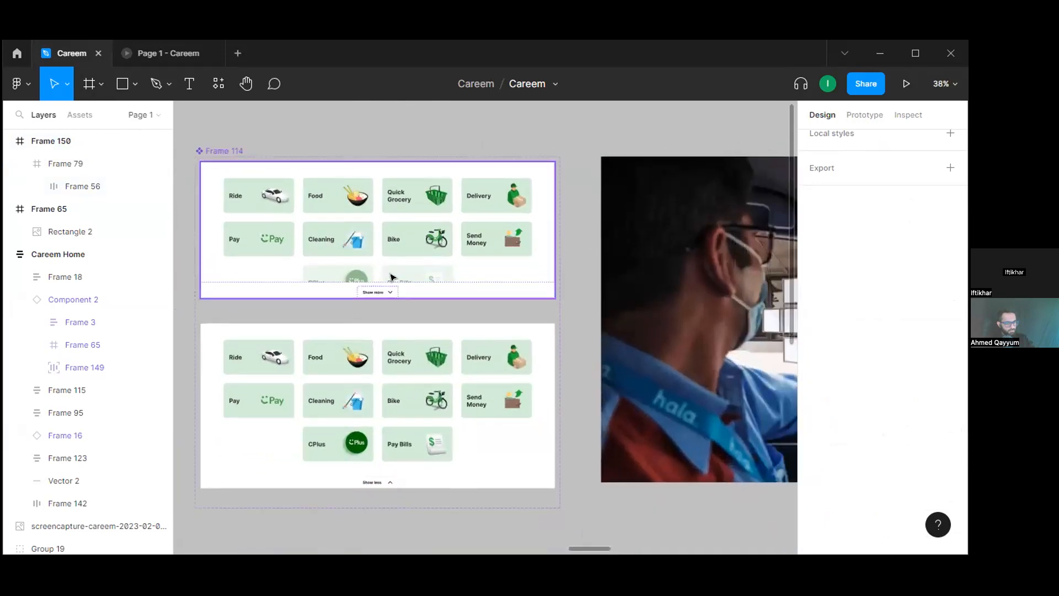
- Select the Default variant of Frame 114 and compare its faded, clipped last row with the expanded variant below
{"action": "left_click", "coordinate": [390, 276]}
{"action": "scroll", "coordinate": [358, 275], "scroll_direction": "up", "scroll_amount": 3}
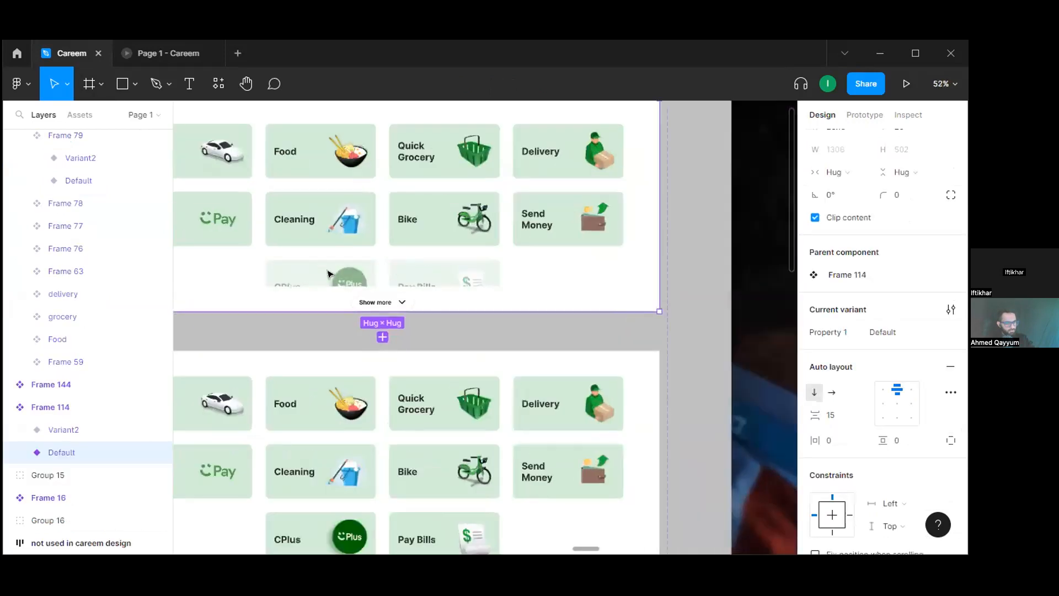
{"action": "scroll", "coordinate": [383, 276], "scroll_direction": "up", "scroll_amount": 3}
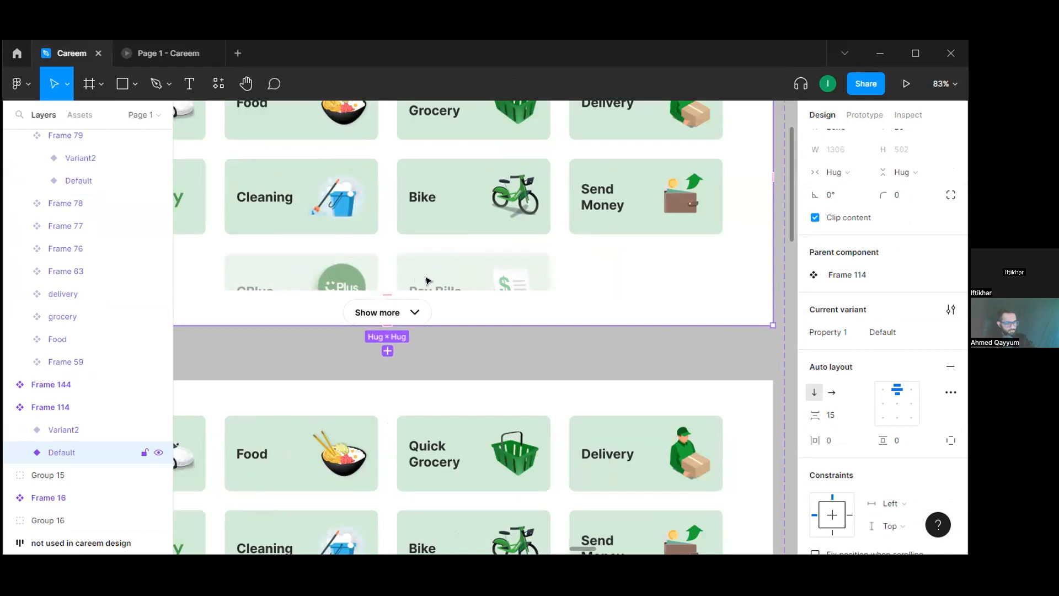
{"action": "scroll", "coordinate": [430, 281], "scroll_direction": "down", "scroll_amount": 4}
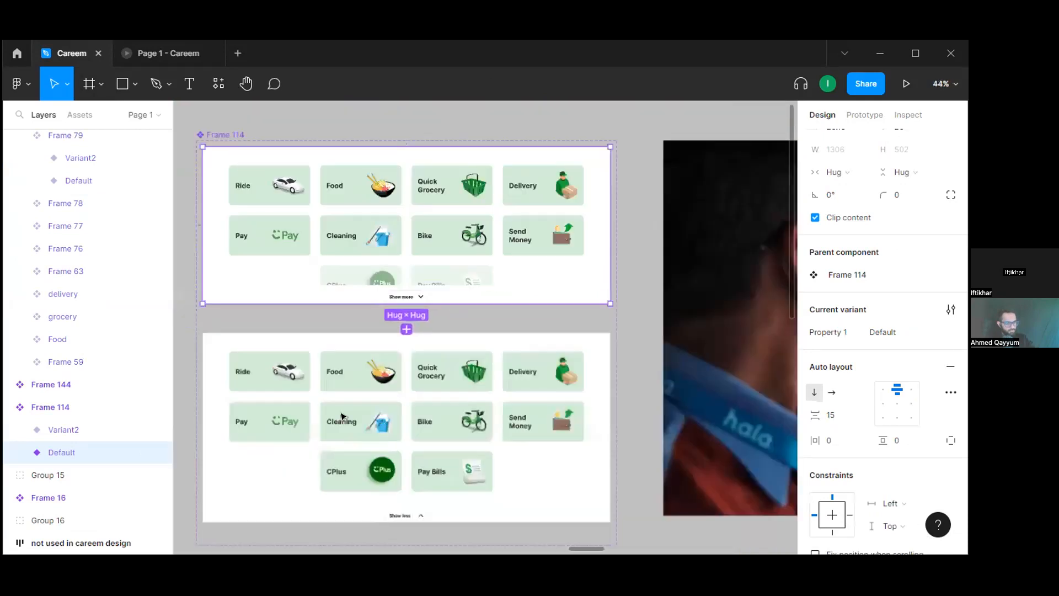
{"action": "scroll", "coordinate": [424, 413], "scroll_direction": "down", "scroll_amount": 2}
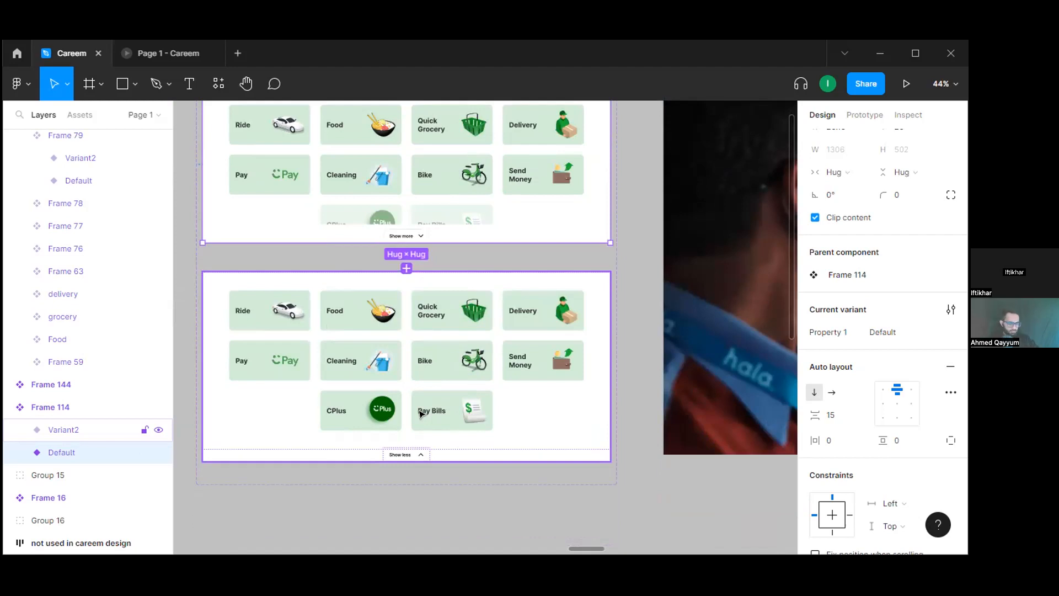
- Find the Careem Home frame among the page designs, select it and preview it as a prototype
{"action": "scroll", "coordinate": [418, 380], "scroll_direction": "down", "scroll_amount": 5}
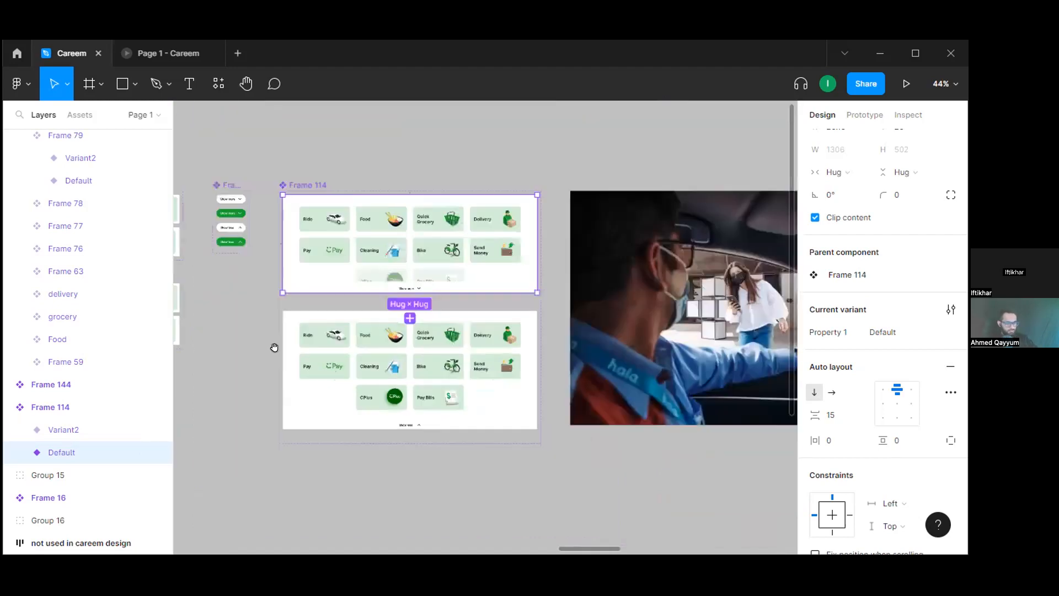
{"action": "scroll", "coordinate": [331, 336], "scroll_direction": "left", "scroll_amount": 4}
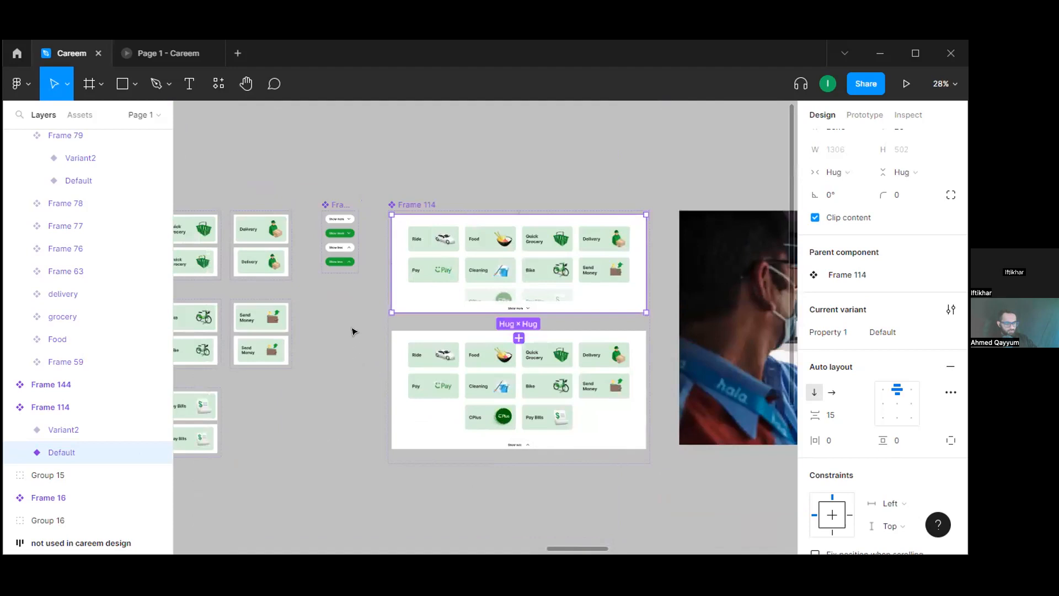
{"action": "scroll", "coordinate": [350, 362], "scroll_direction": "up", "scroll_amount": 1}
{"action": "scroll", "coordinate": [505, 346], "scroll_direction": "left", "scroll_amount": 4}
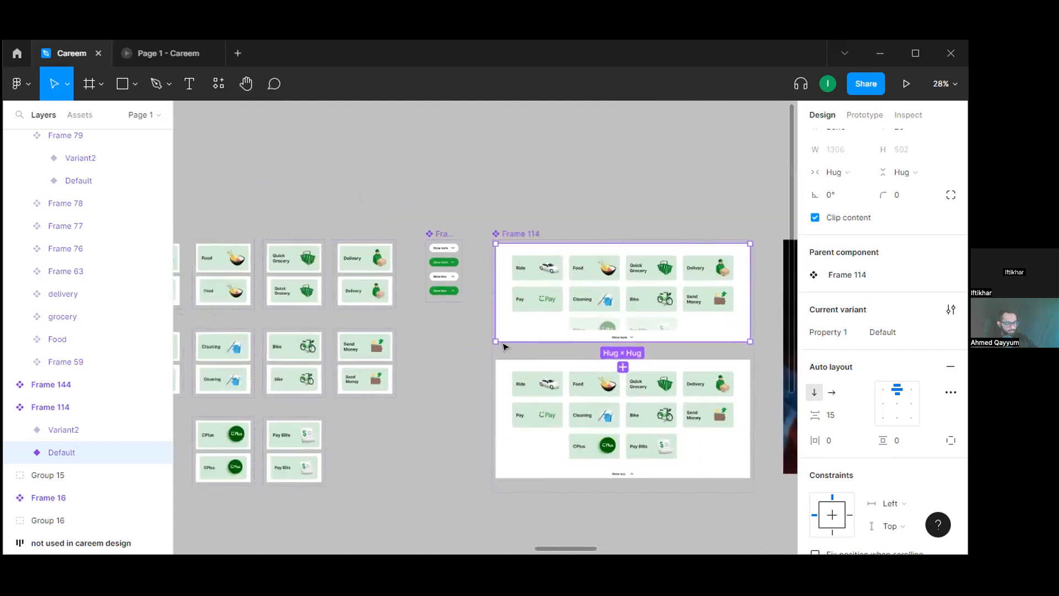
{"action": "scroll", "coordinate": [454, 379], "scroll_direction": "down", "scroll_amount": 3}
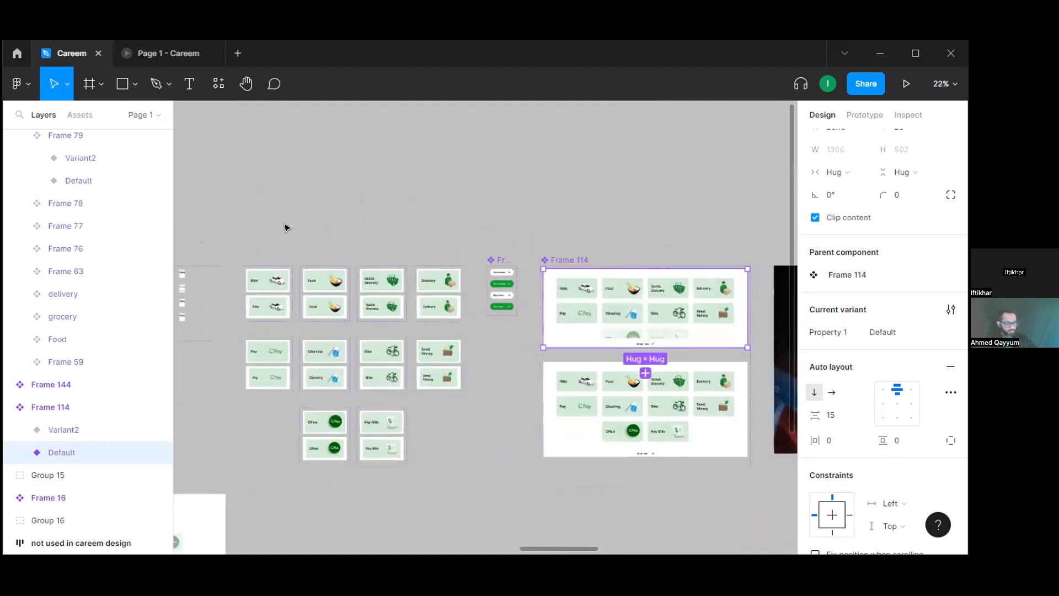
{"action": "scroll", "coordinate": [289, 229], "scroll_direction": "down", "scroll_amount": 6}
{"action": "scroll", "coordinate": [541, 381], "scroll_direction": "left", "scroll_amount": 6}
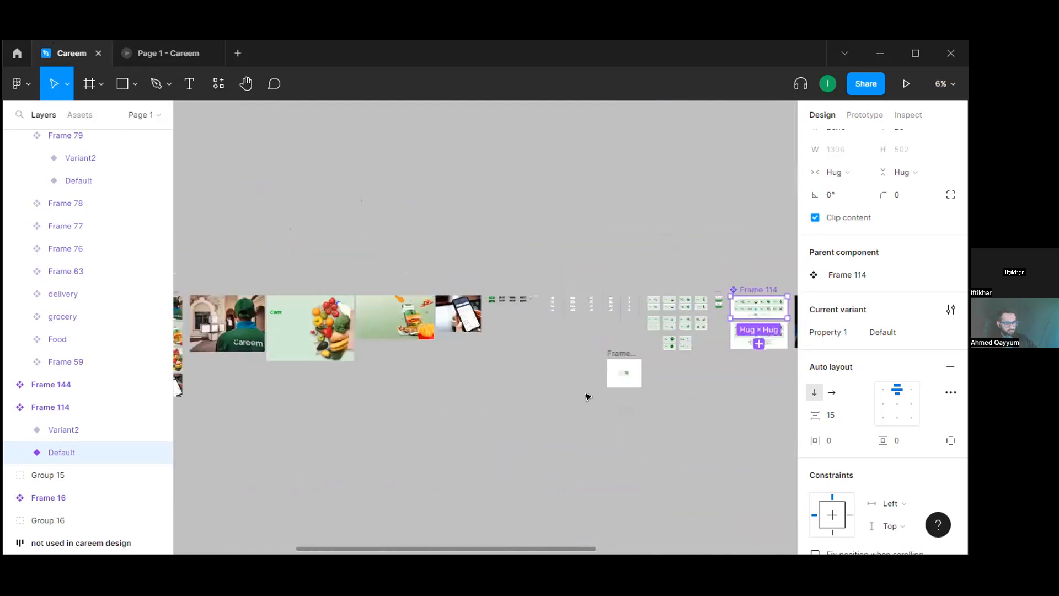
{"action": "scroll", "coordinate": [296, 402], "scroll_direction": "left", "scroll_amount": 10}
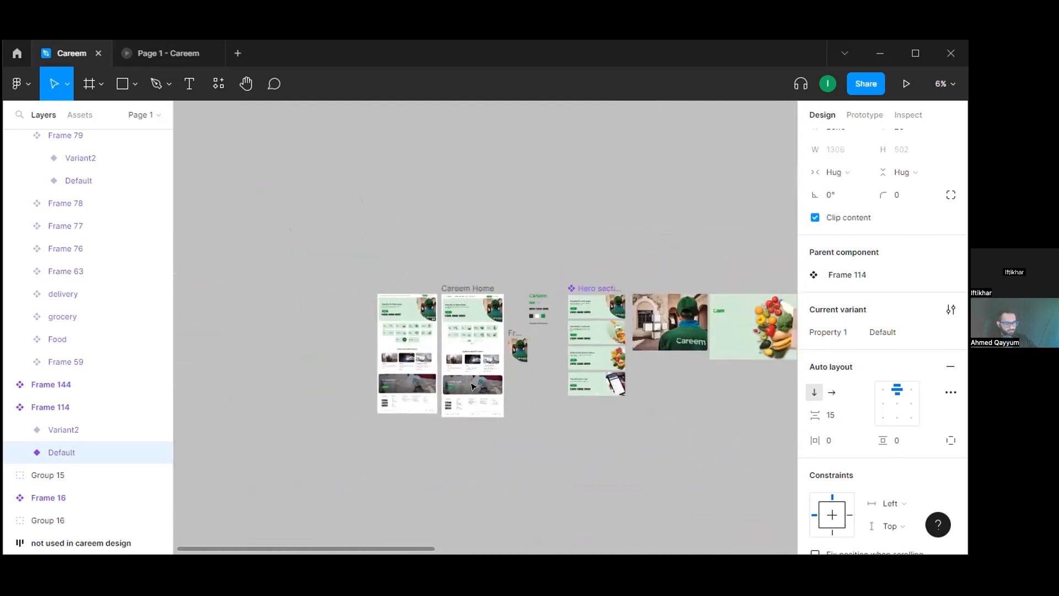
{"action": "scroll", "coordinate": [473, 386], "scroll_direction": "left", "scroll_amount": 1}
{"action": "left_click", "coordinate": [464, 288]}
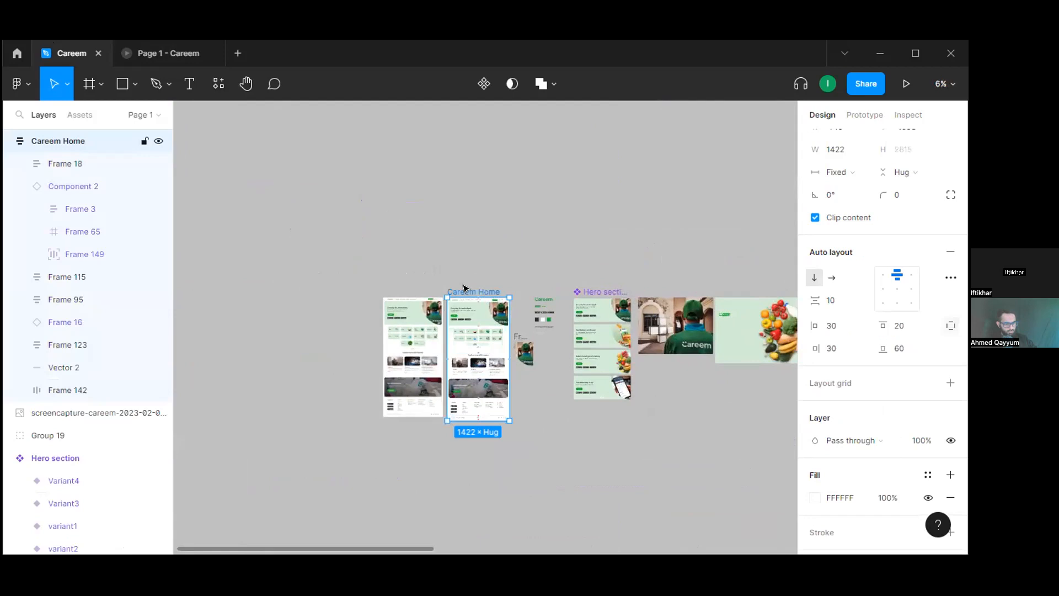
{"action": "key", "text": "ctrl+alt+Return"}
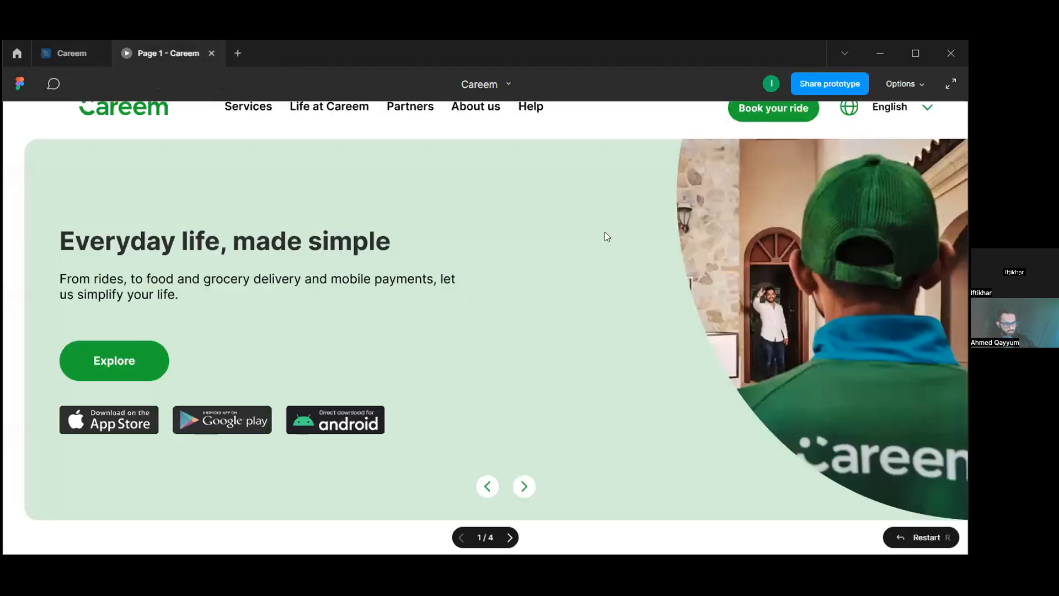
- Set the prototype preview's scaling to Fit width
{"action": "left_click", "coordinate": [920, 85]}
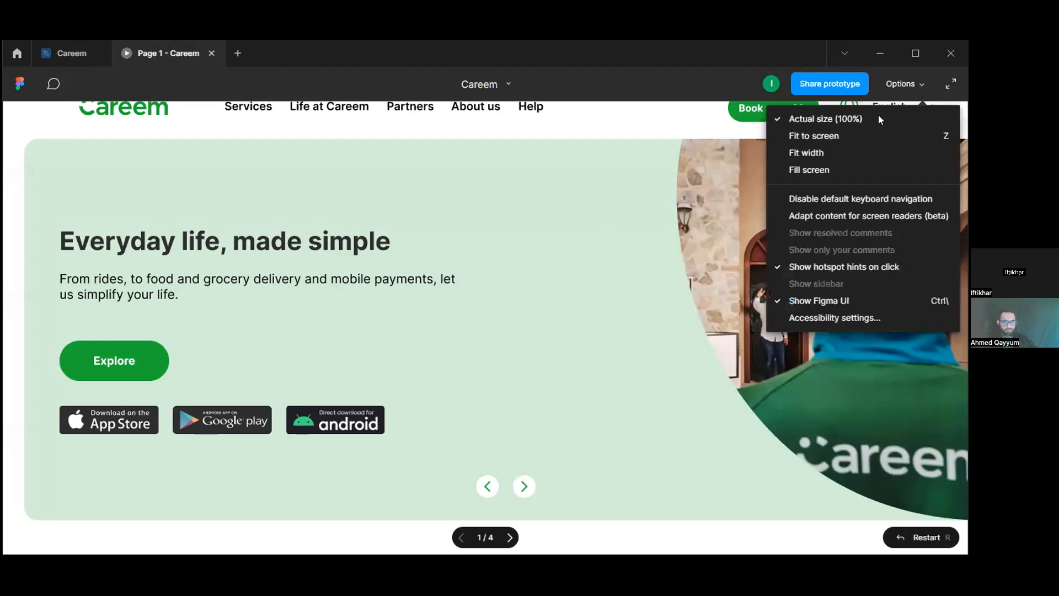
{"action": "left_click", "coordinate": [823, 156]}
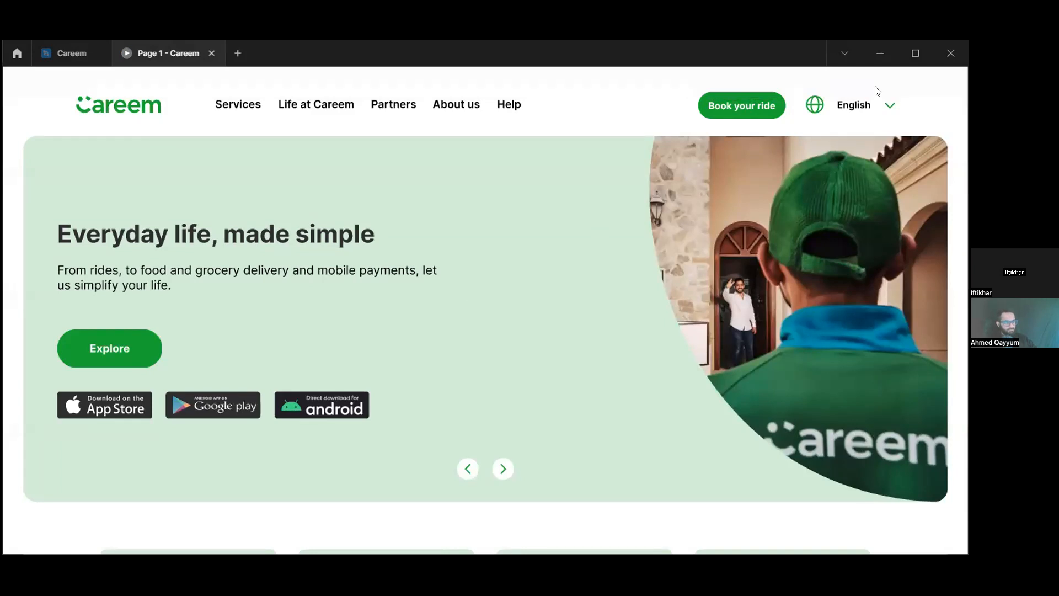
{"action": "left_click", "coordinate": [912, 83]}
{"action": "left_click", "coordinate": [912, 83]}
- Test the Show less and Show more toggle below the service cards by collapsing and expanding the grid repeatedly
{"action": "scroll", "coordinate": [844, 113], "scroll_direction": "down", "scroll_amount": 5}
{"action": "scroll", "coordinate": [451, 349], "scroll_direction": "down", "scroll_amount": 4}
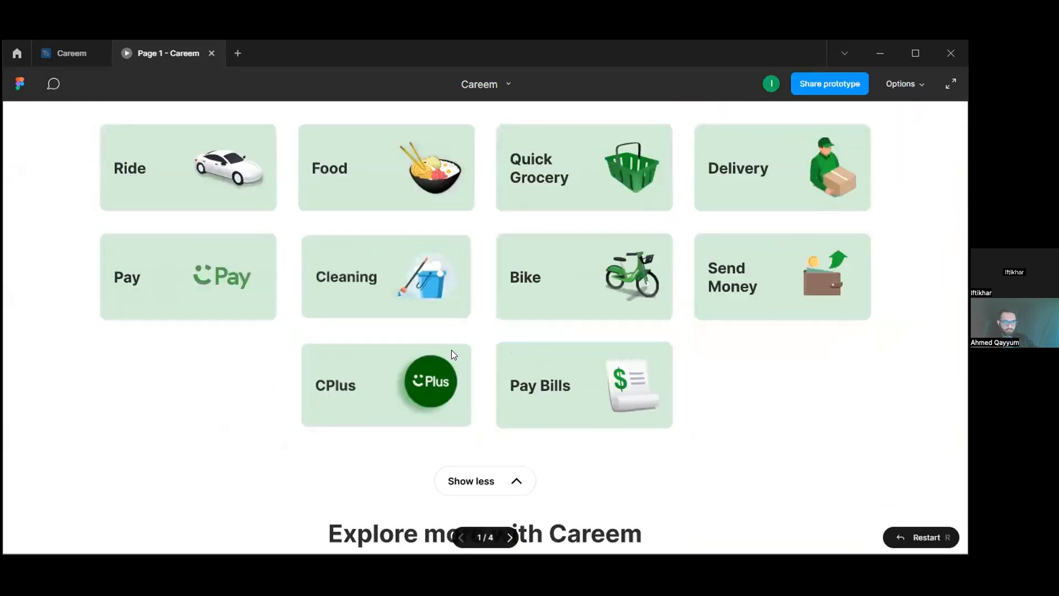
{"action": "scroll", "coordinate": [472, 378], "scroll_direction": "up", "scroll_amount": 4}
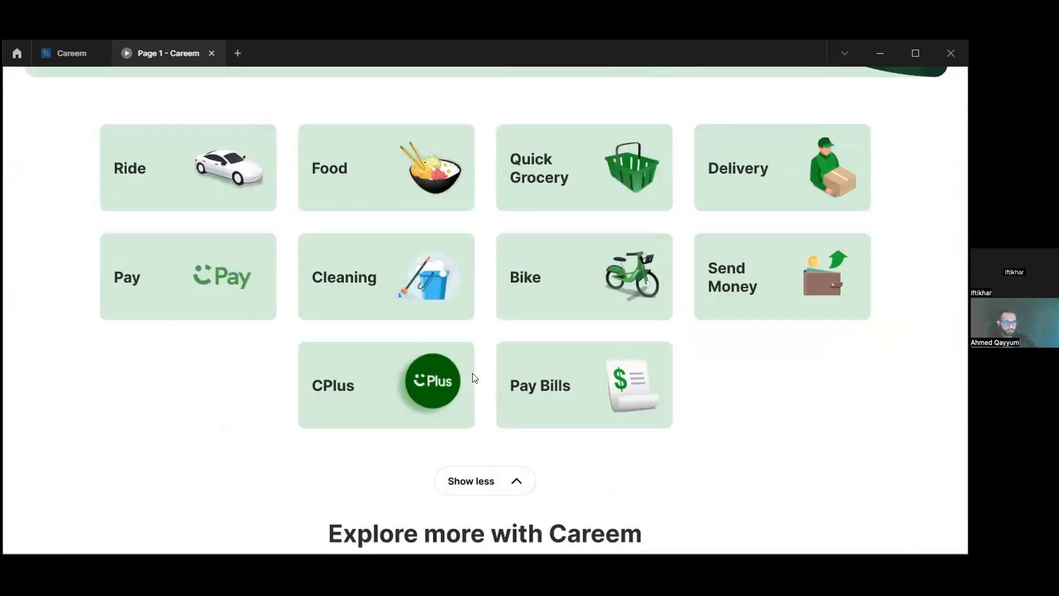
{"action": "scroll", "coordinate": [470, 375], "scroll_direction": "down", "scroll_amount": 2}
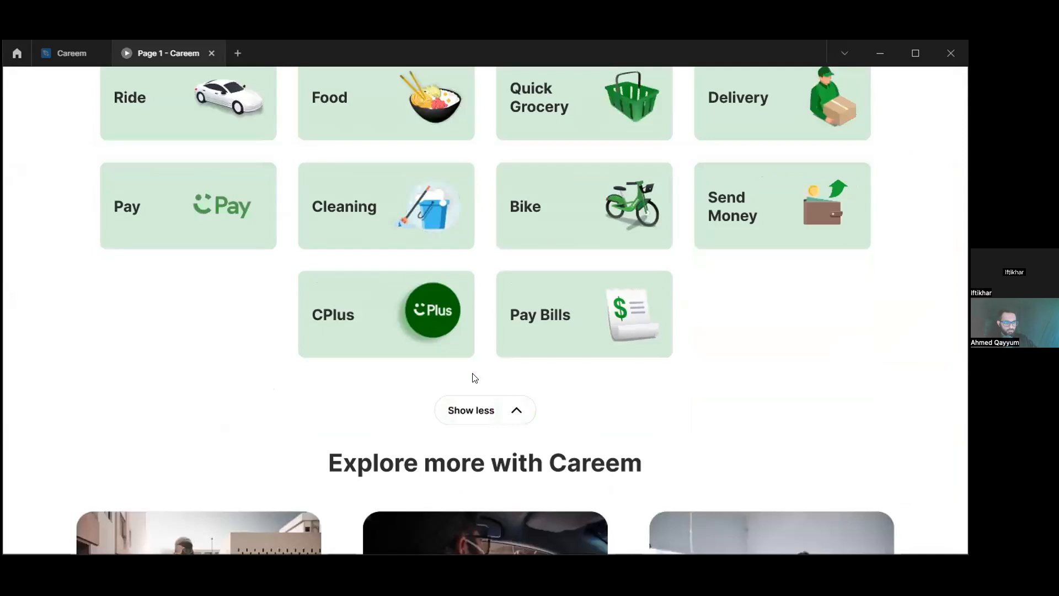
{"action": "left_click", "coordinate": [493, 413]}
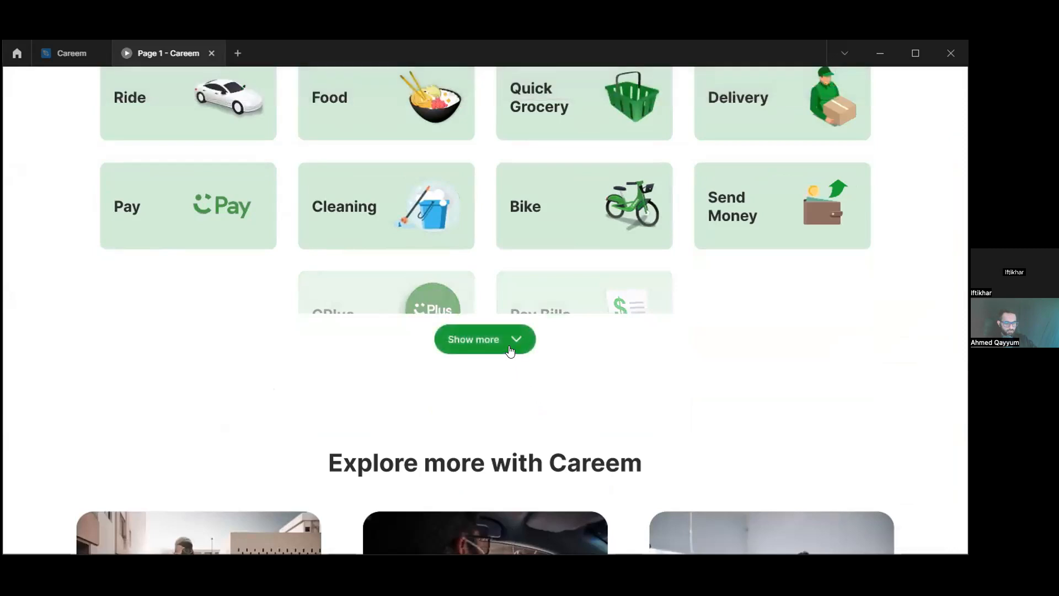
{"action": "left_click", "coordinate": [511, 351]}
{"action": "left_click", "coordinate": [513, 347]}
{"action": "left_click", "coordinate": [511, 341]}
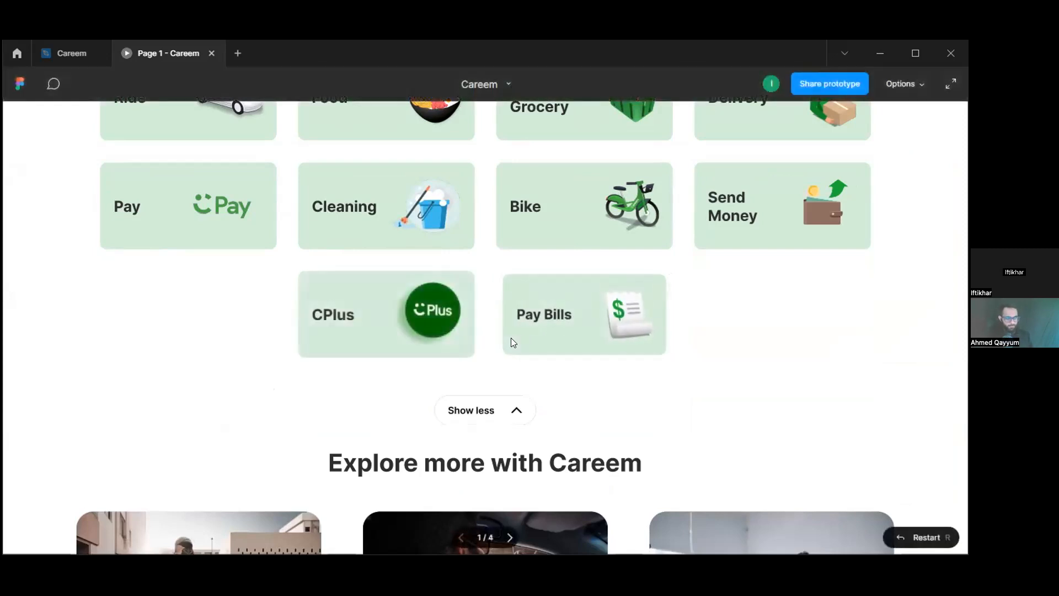
{"action": "left_click", "coordinate": [496, 411]}
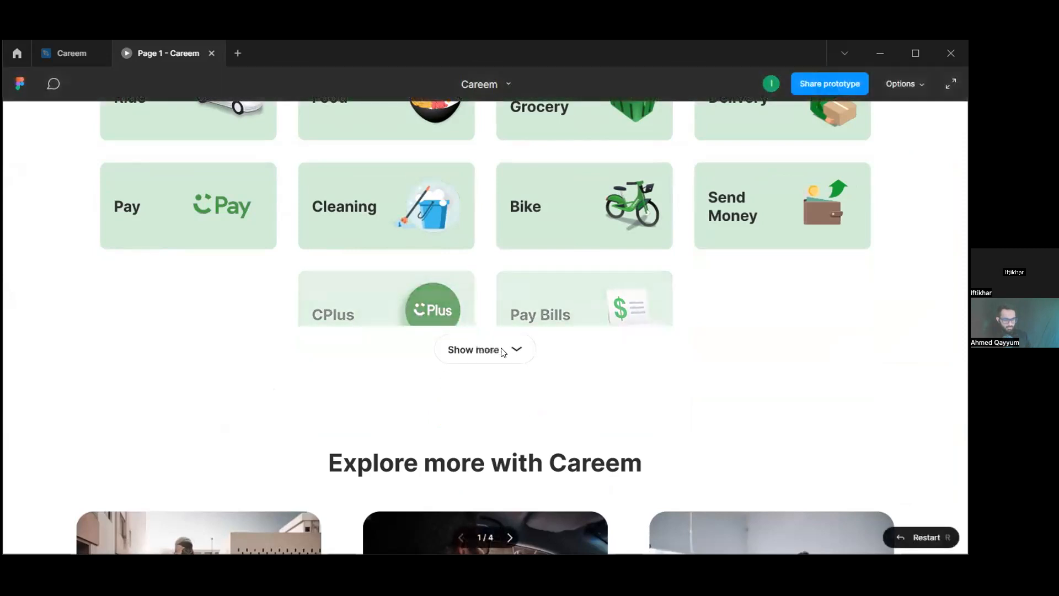
{"action": "left_click", "coordinate": [495, 358]}
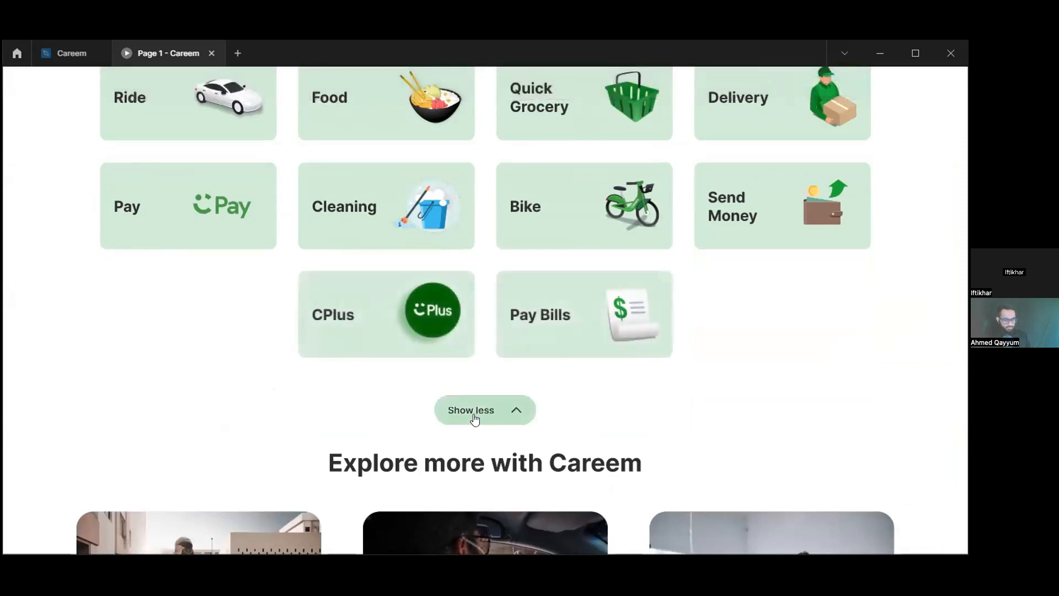
- Check the hover colour of the Show less button in the preview and toggle the service card grid once more
{"action": "left_click", "coordinate": [503, 377]}
{"action": "left_click", "coordinate": [515, 337]}
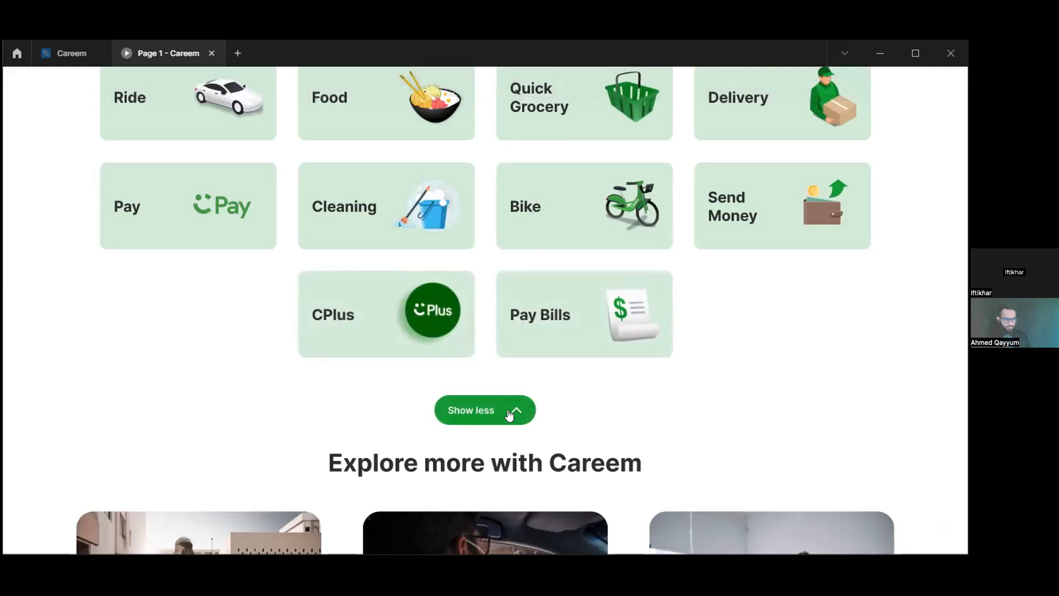
{"action": "left_click", "coordinate": [476, 414]}
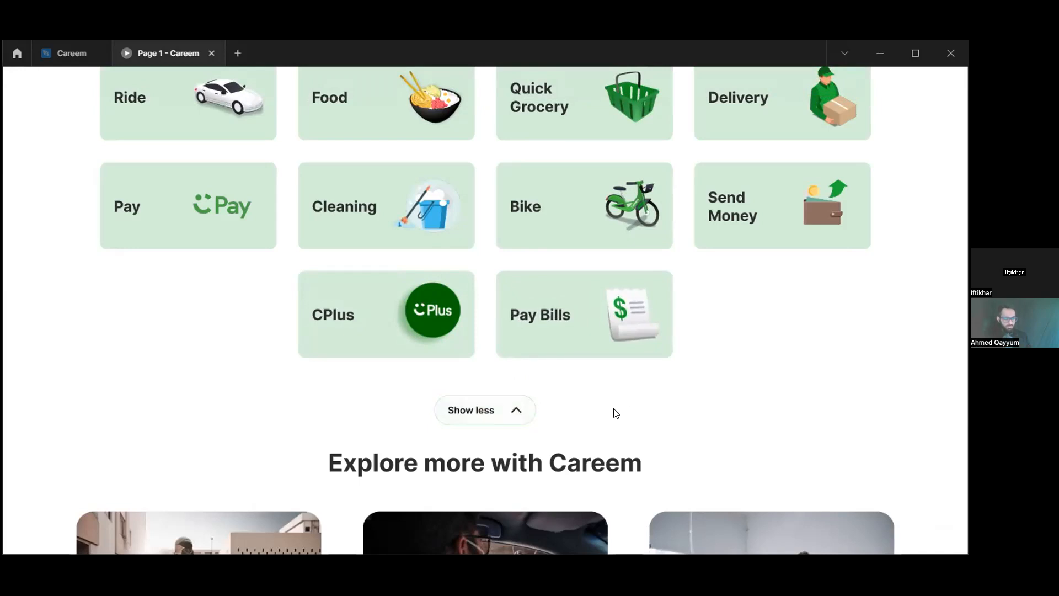
{"action": "left_click", "coordinate": [505, 404]}
- Return to the Careem design file and find the Frame 144 component set holding the Show more and Show less button variants
{"action": "left_click", "coordinate": [72, 54]}
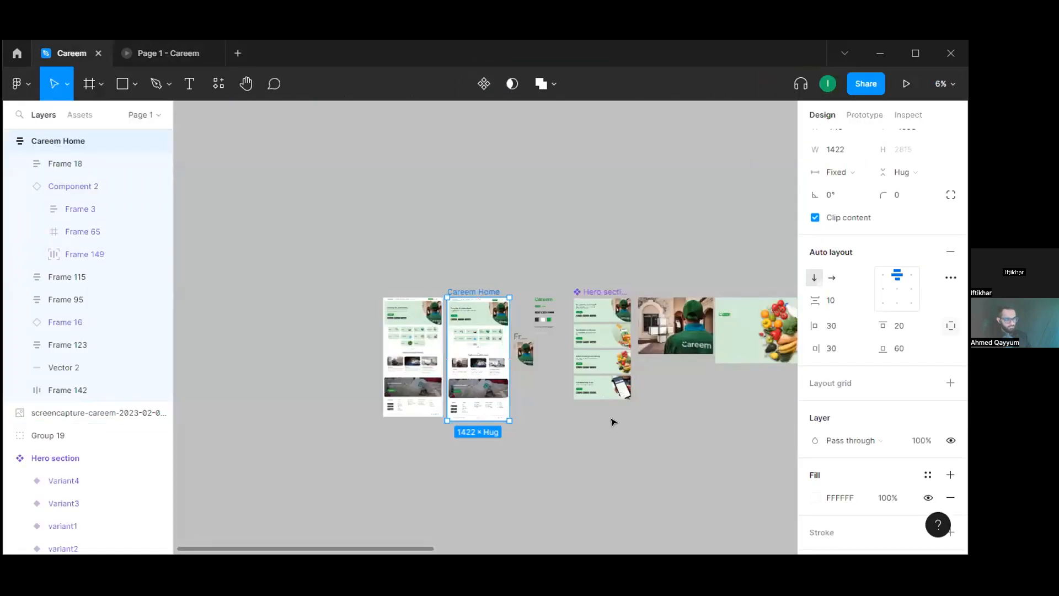
{"action": "left_click_drag", "start_coordinate": [570, 423], "coordinate": [374, 396]}
{"action": "scroll", "coordinate": [374, 395], "scroll_direction": "right", "scroll_amount": 3}
{"action": "scroll", "coordinate": [601, 381], "scroll_direction": "right", "scroll_amount": 4}
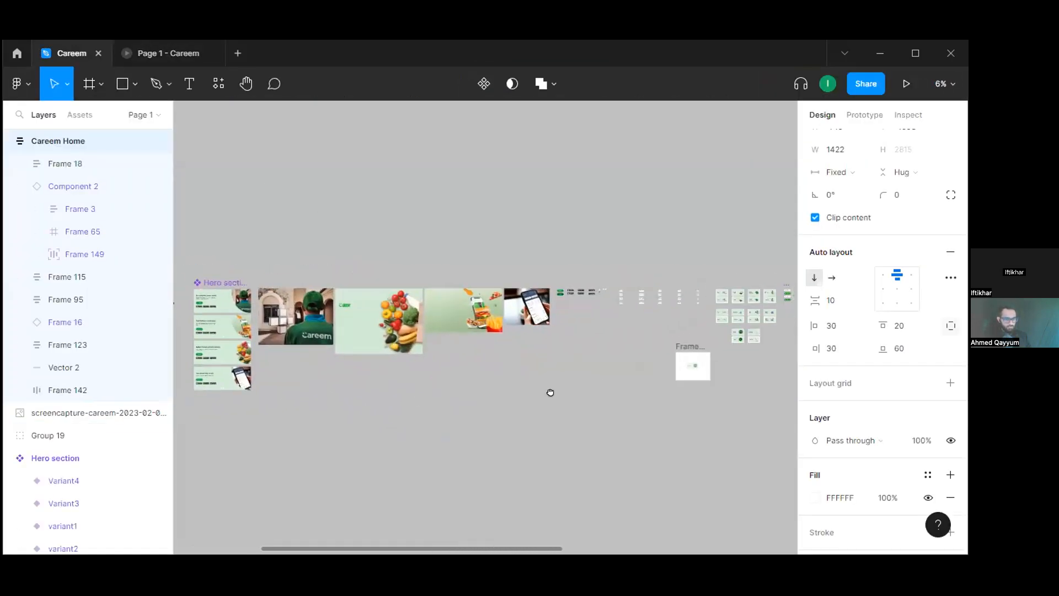
{"action": "scroll", "coordinate": [599, 349], "scroll_direction": "right", "scroll_amount": 2}
{"action": "scroll", "coordinate": [599, 348], "scroll_direction": "up", "scroll_amount": 3}
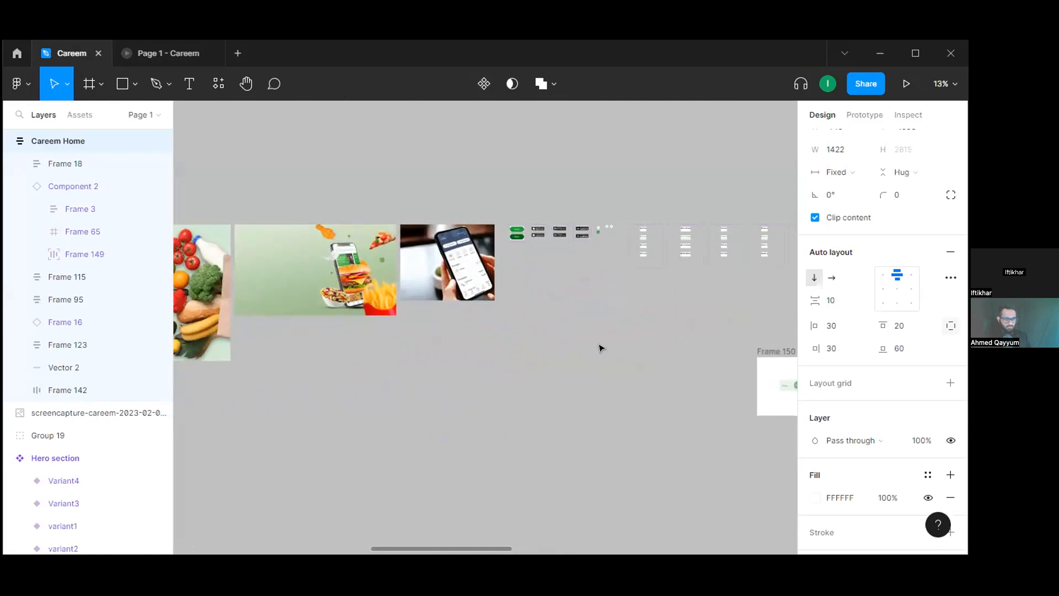
{"action": "scroll", "coordinate": [599, 348], "scroll_direction": "down", "scroll_amount": 5}
{"action": "left_click_drag", "start_coordinate": [611, 382], "coordinate": [349, 321]}
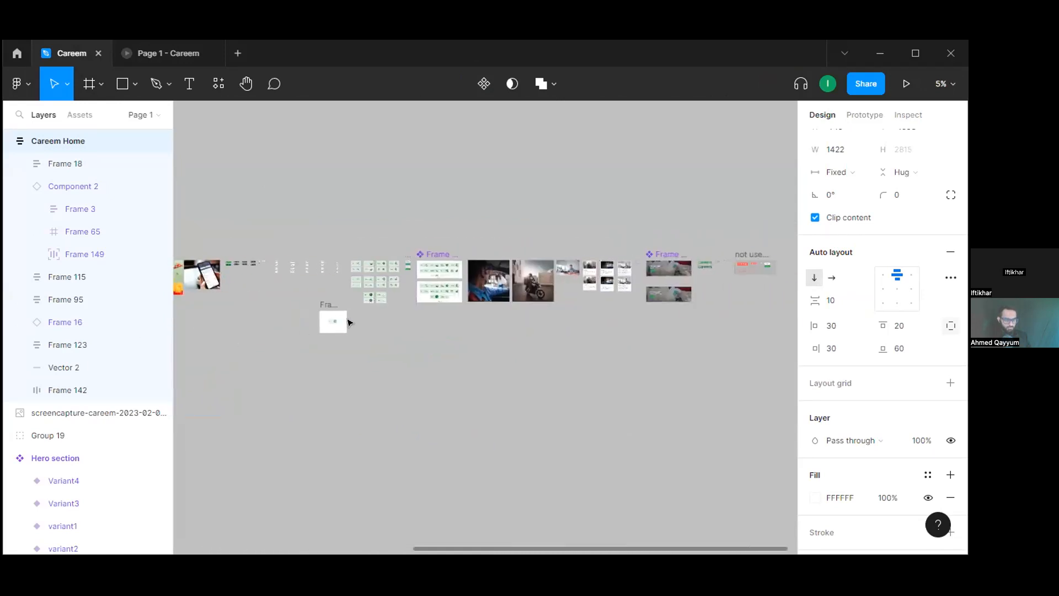
{"action": "scroll", "coordinate": [432, 288], "scroll_direction": "up", "scroll_amount": 3}
{"action": "scroll", "coordinate": [355, 243], "scroll_direction": "up", "scroll_amount": 2}
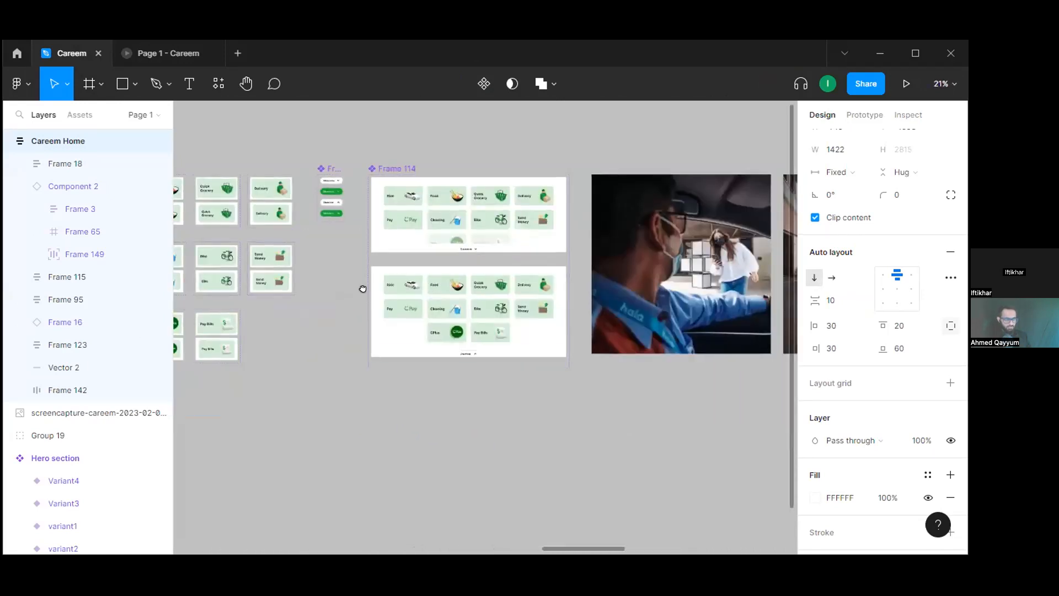
{"action": "scroll", "coordinate": [442, 402], "scroll_direction": "up", "scroll_amount": 3}
{"action": "scroll", "coordinate": [444, 388], "scroll_direction": "up", "scroll_amount": 4}
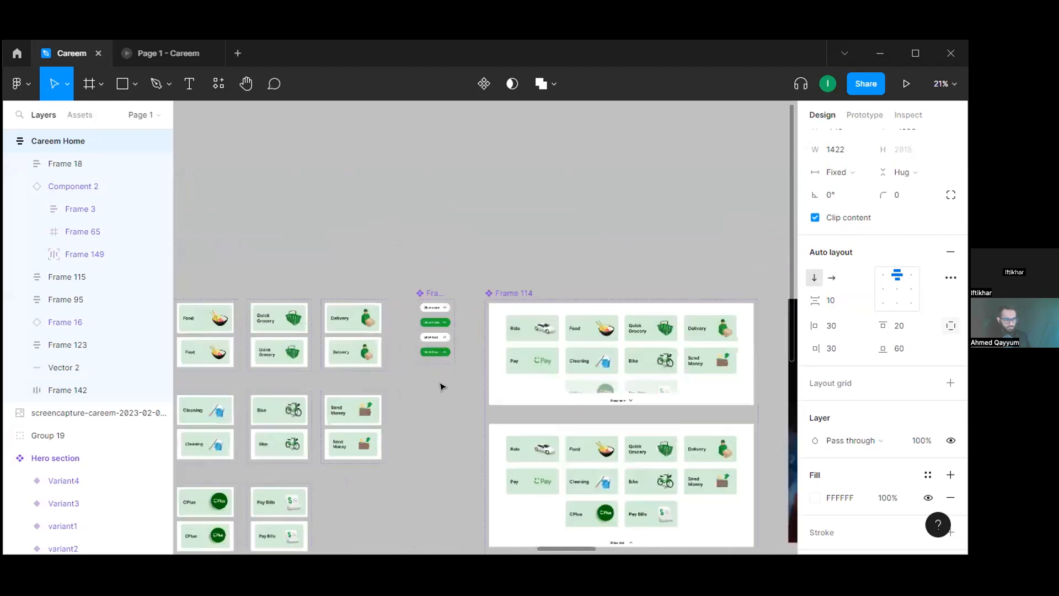
{"action": "scroll", "coordinate": [441, 386], "scroll_direction": "up", "scroll_amount": 3}
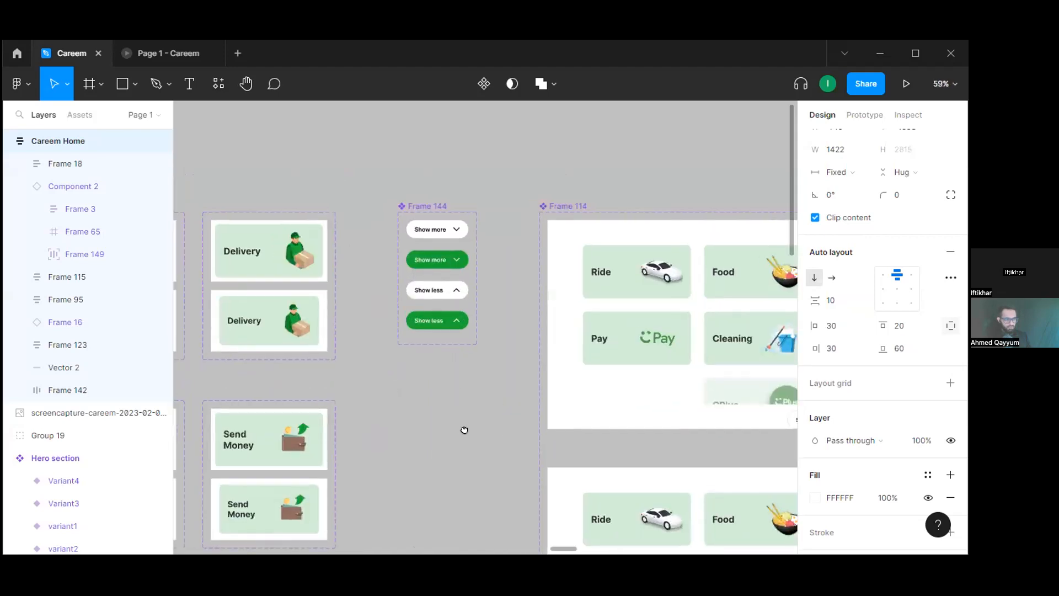
{"action": "scroll", "coordinate": [447, 405], "scroll_direction": "up", "scroll_amount": 2}
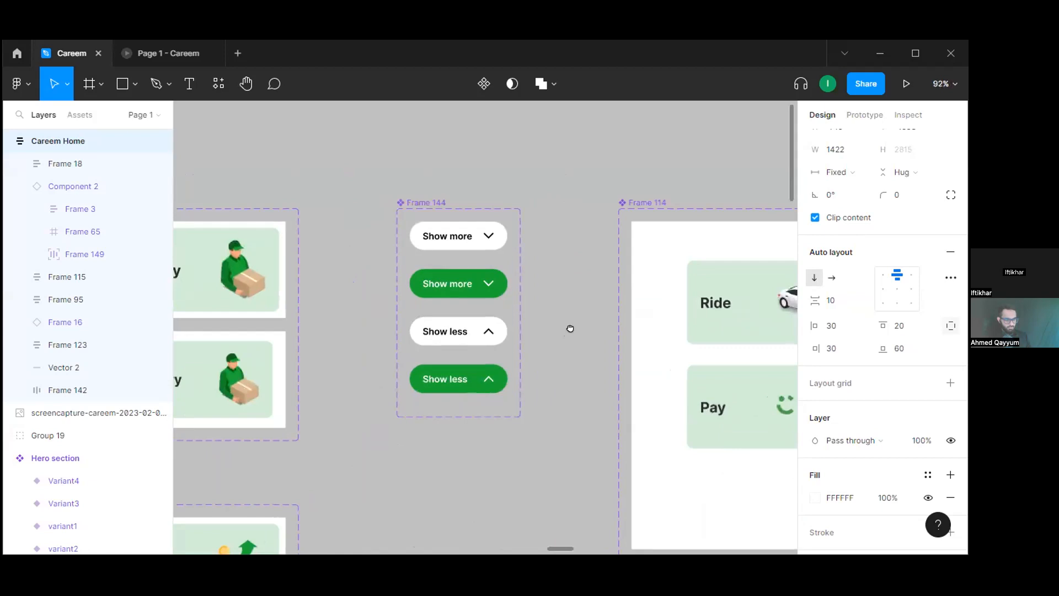
{"action": "scroll", "coordinate": [558, 366], "scroll_direction": "up", "scroll_amount": 3}
{"action": "scroll", "coordinate": [558, 369], "scroll_direction": "up", "scroll_amount": 2}
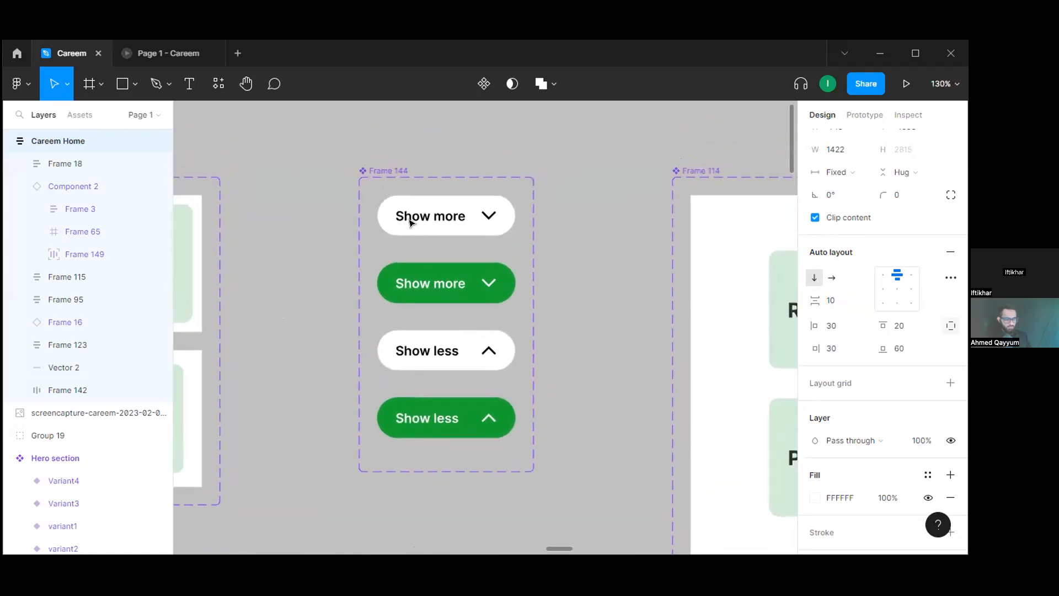
- Examine the prototype interactions and animation settings of the white and green Show more variants in Frame 144
{"action": "key", "text": "shift+e"}
{"action": "left_click", "coordinate": [425, 211]}
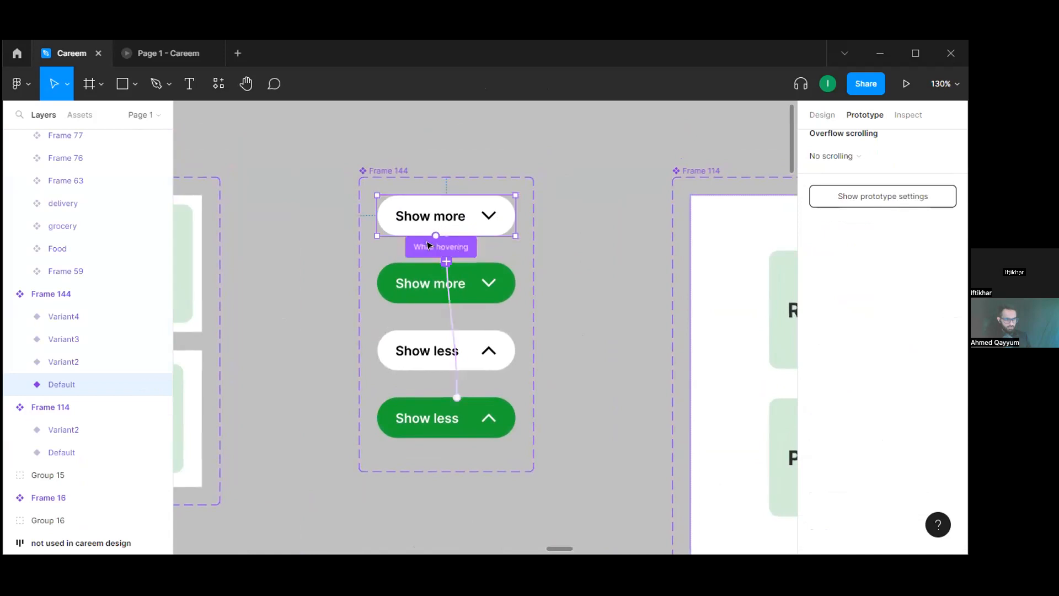
{"action": "left_click", "coordinate": [835, 171]}
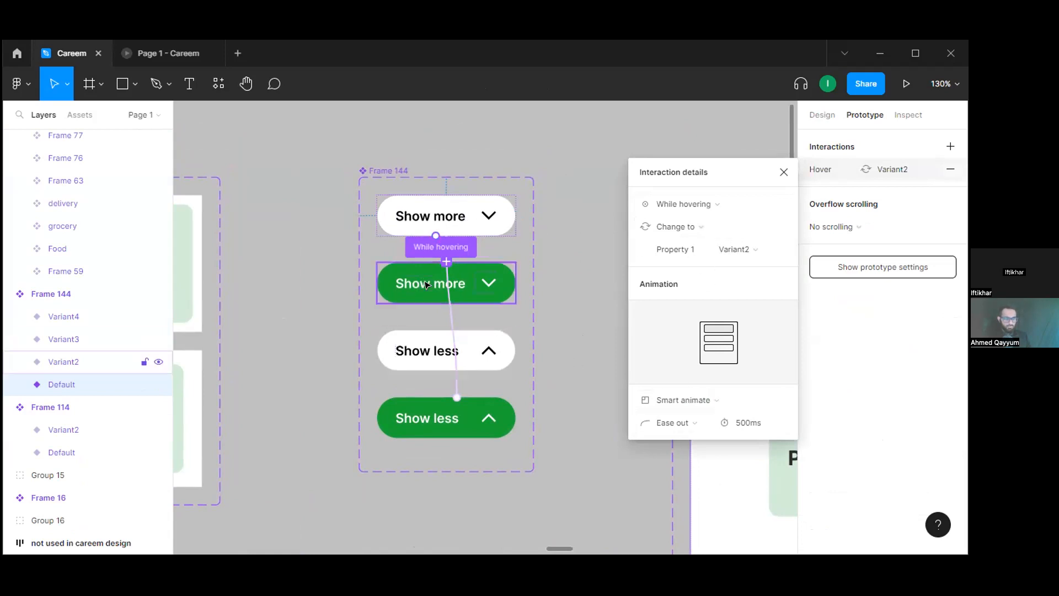
{"action": "left_click", "coordinate": [471, 289]}
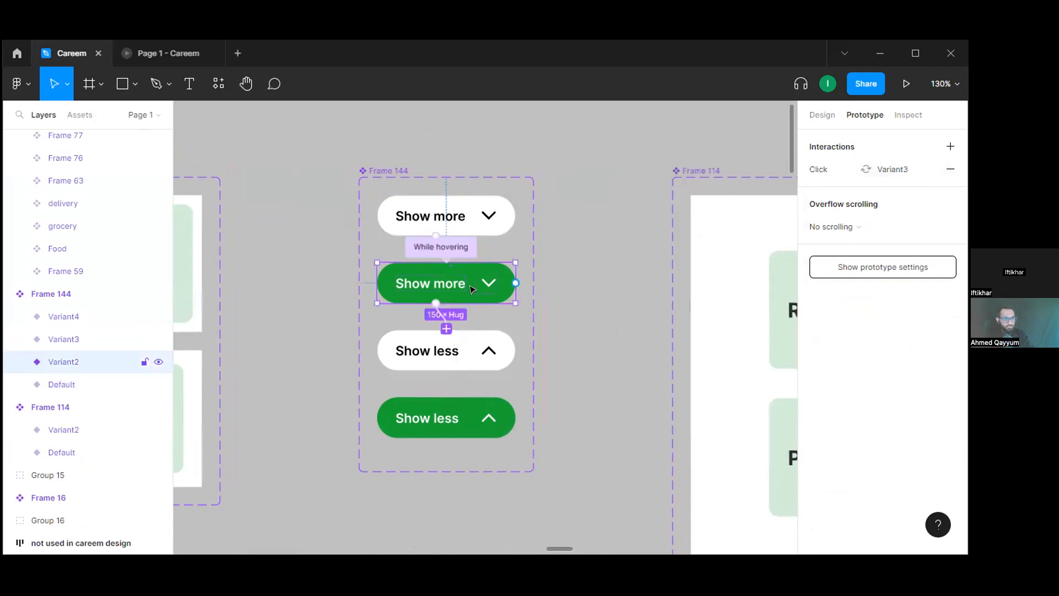
{"action": "left_click", "coordinate": [440, 315]}
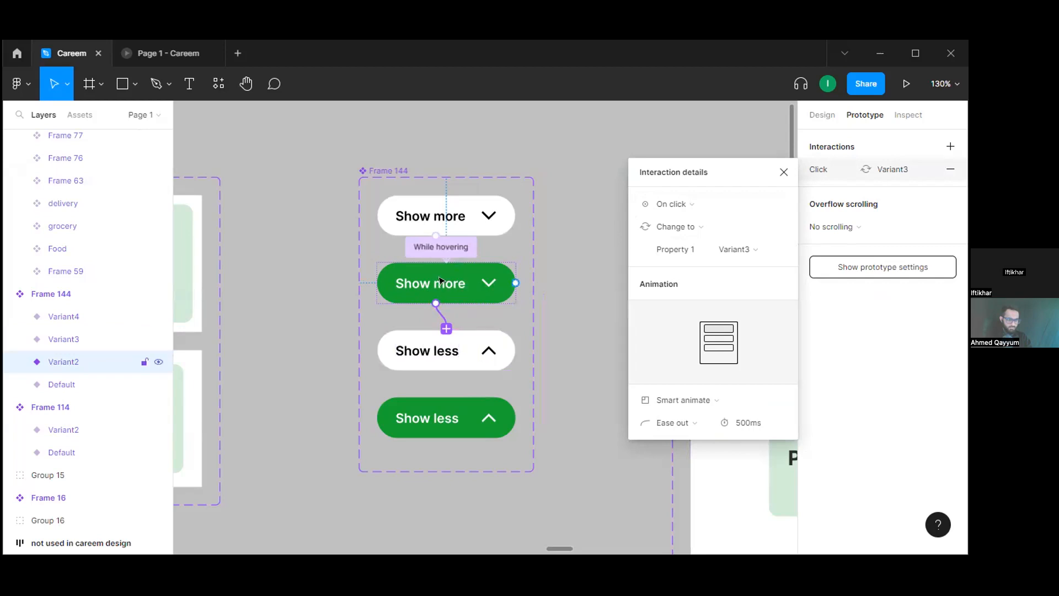
- Examine the prototype interactions of the white and green Show less variants in Frame 144, including the link back to Default
{"action": "left_click", "coordinate": [461, 356]}
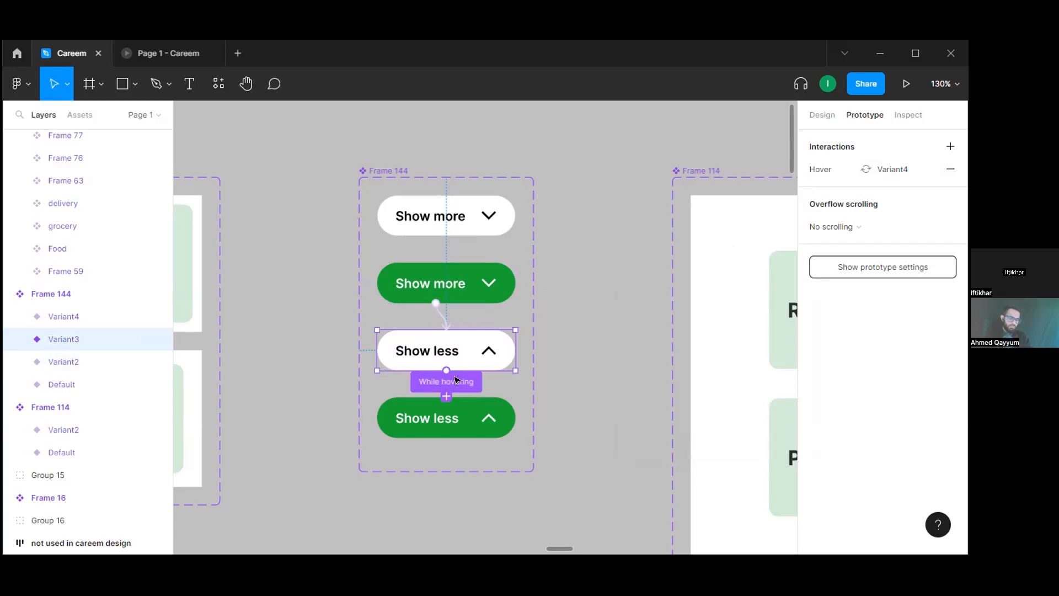
{"action": "left_click", "coordinate": [461, 432]}
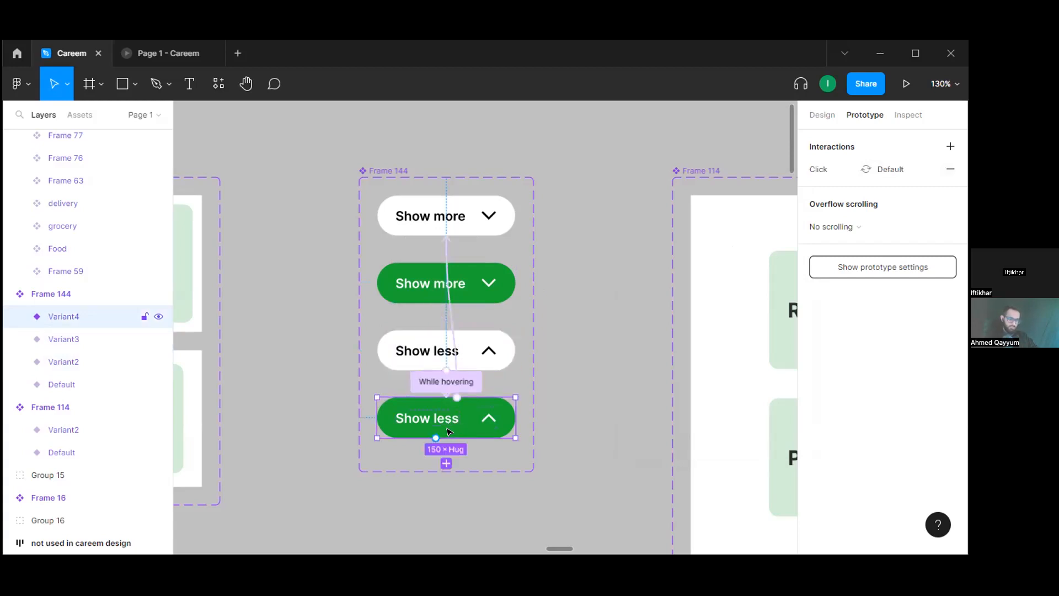
{"action": "left_click", "coordinate": [452, 348]}
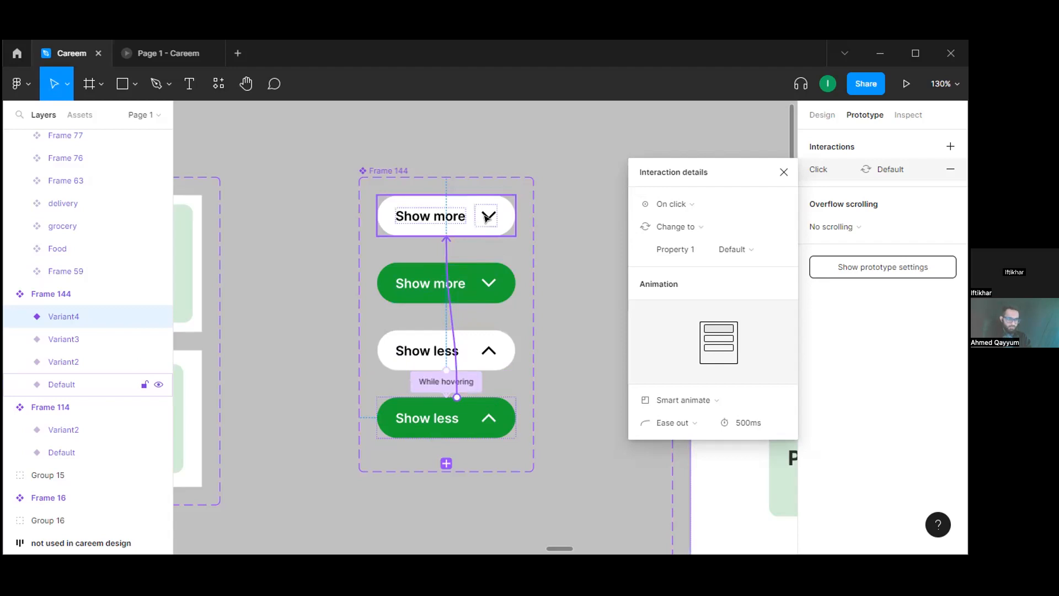
{"action": "left_click", "coordinate": [589, 286]}
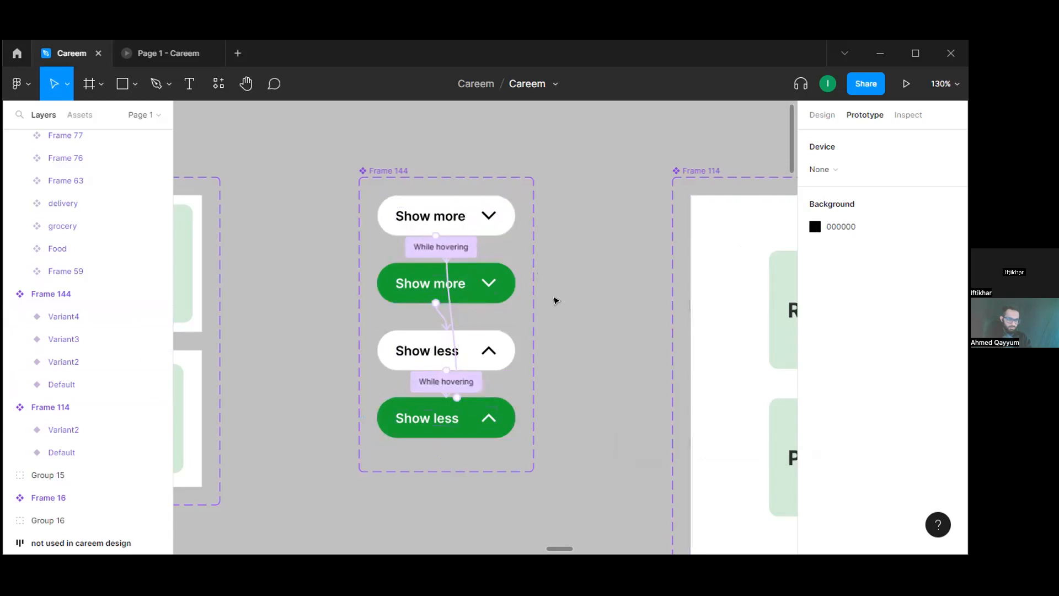
- Paste an instance of Frame 144's Default Show more button and move it to the empty canvas below the component set
{"action": "scroll", "coordinate": [554, 301], "scroll_direction": "down", "scroll_amount": 5}
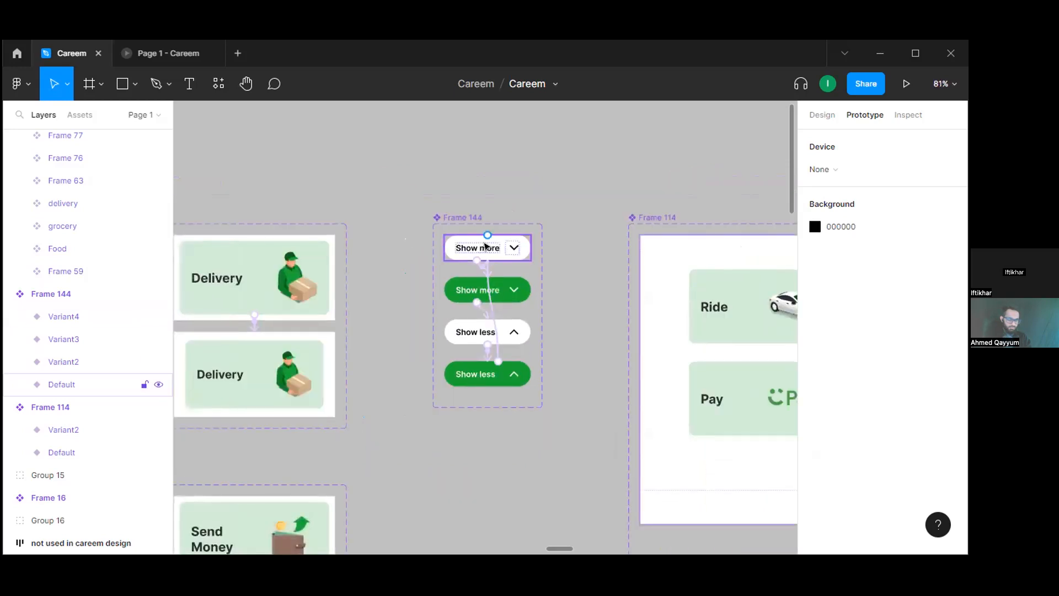
{"action": "left_click", "coordinate": [485, 246]}
{"action": "key", "text": "ctrl+c"}
{"action": "key", "text": "ctrl+v"}
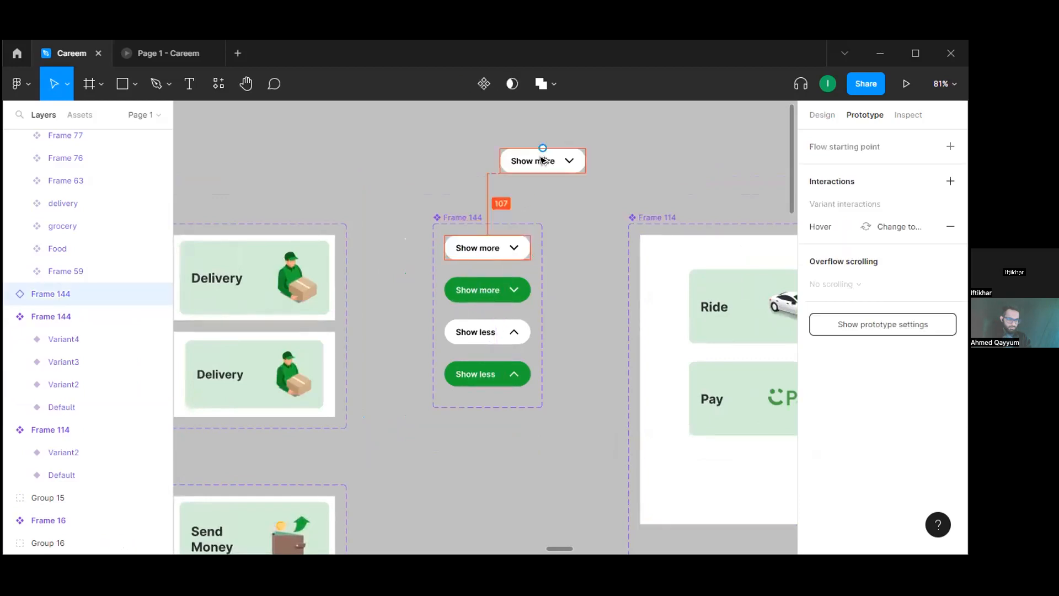
{"action": "scroll", "coordinate": [562, 204], "scroll_direction": "down", "scroll_amount": 3}
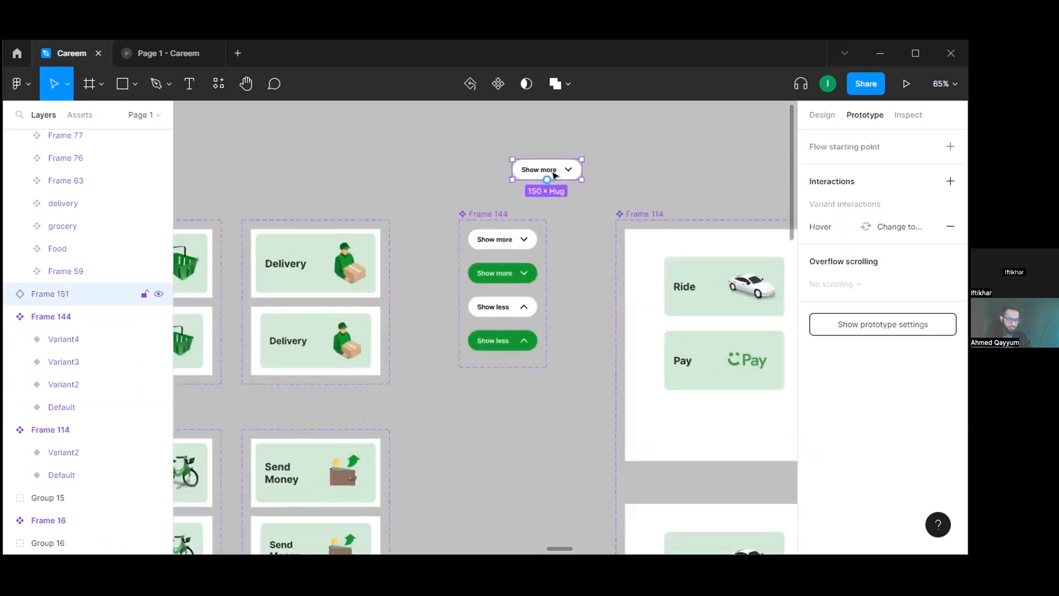
{"action": "left_click_drag", "start_coordinate": [555, 176], "coordinate": [499, 495]}
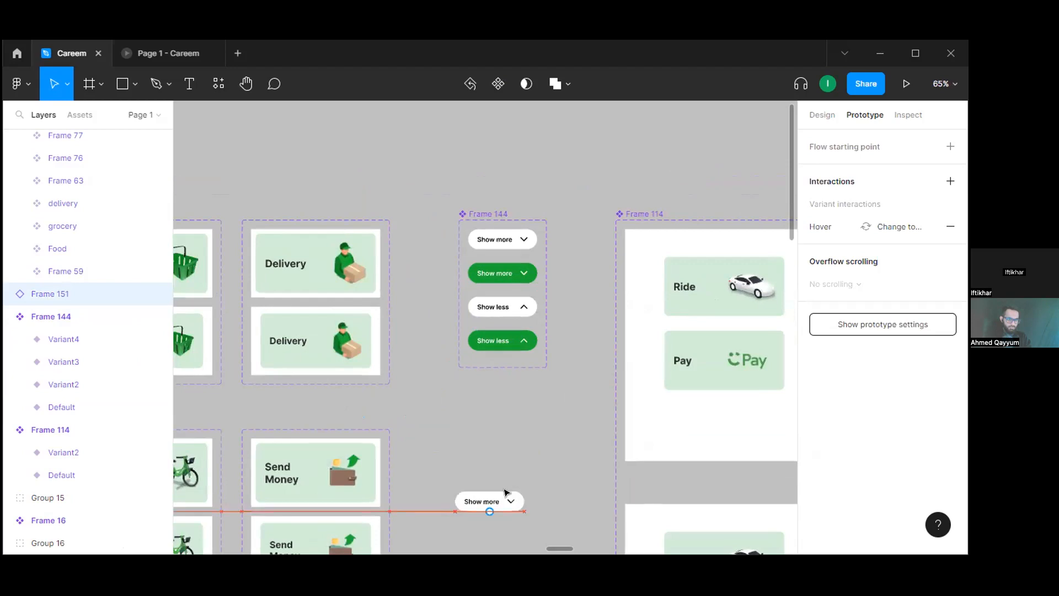
{"action": "scroll", "coordinate": [512, 433], "scroll_direction": "down", "scroll_amount": 5}
{"action": "left_click_drag", "start_coordinate": [489, 175], "coordinate": [419, 433]}
{"action": "scroll", "coordinate": [421, 433], "scroll_direction": "down", "scroll_amount": 10}
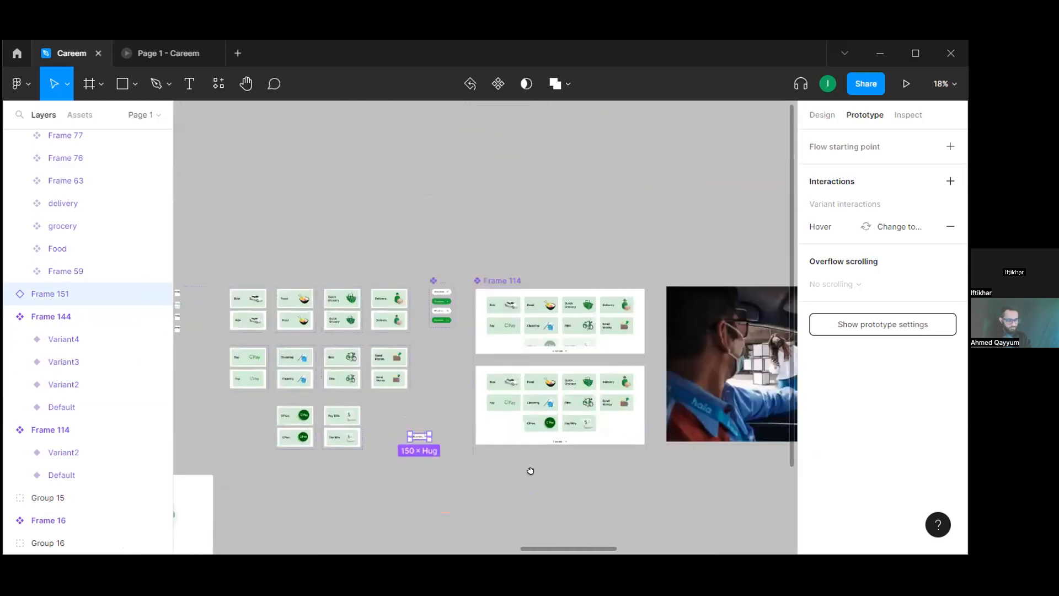
- Place the Show more button instance inside Frame 150, above the faded CPlus card
{"action": "scroll", "coordinate": [692, 472], "scroll_direction": "left", "scroll_amount": 3}
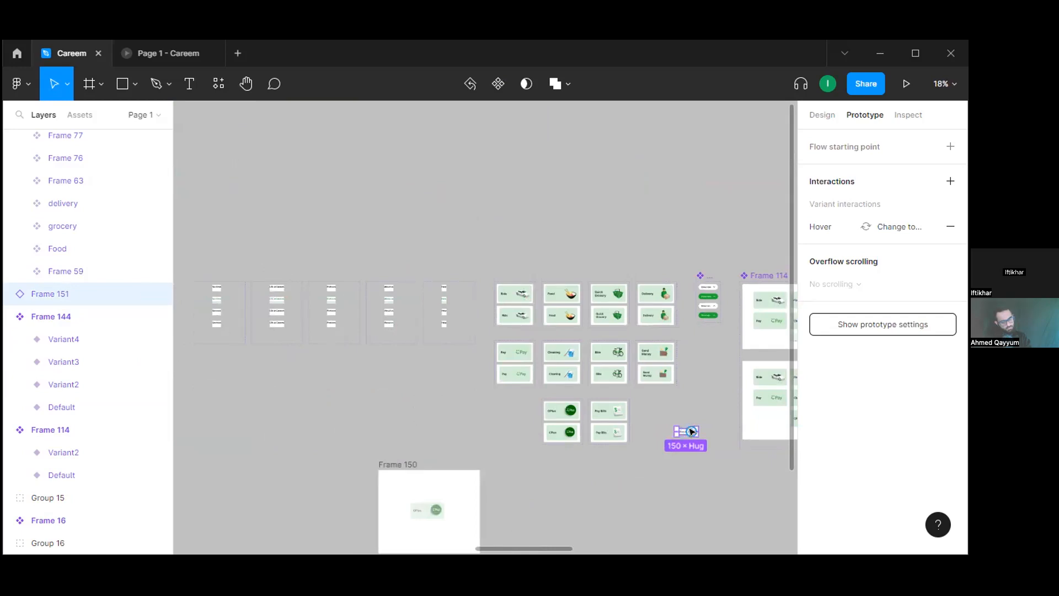
{"action": "scroll", "coordinate": [687, 435], "scroll_direction": "down", "scroll_amount": 3}
{"action": "scroll", "coordinate": [689, 432], "scroll_direction": "up", "scroll_amount": 4}
{"action": "scroll", "coordinate": [691, 432], "scroll_direction": "up", "scroll_amount": 3}
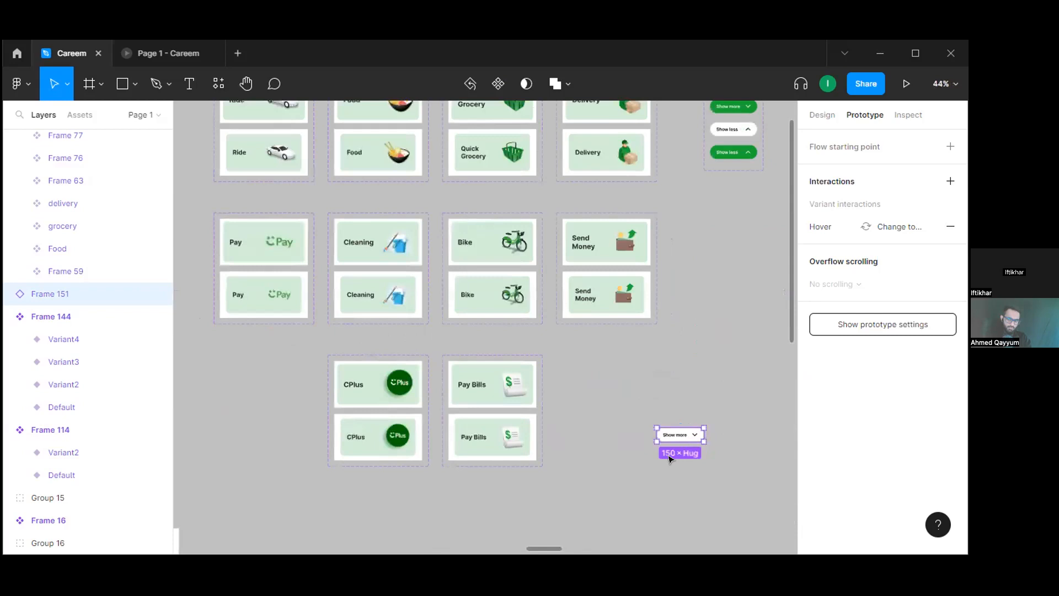
{"action": "scroll", "coordinate": [607, 436], "scroll_direction": "down", "scroll_amount": 4}
{"action": "scroll", "coordinate": [643, 385], "scroll_direction": "left", "scroll_amount": 3}
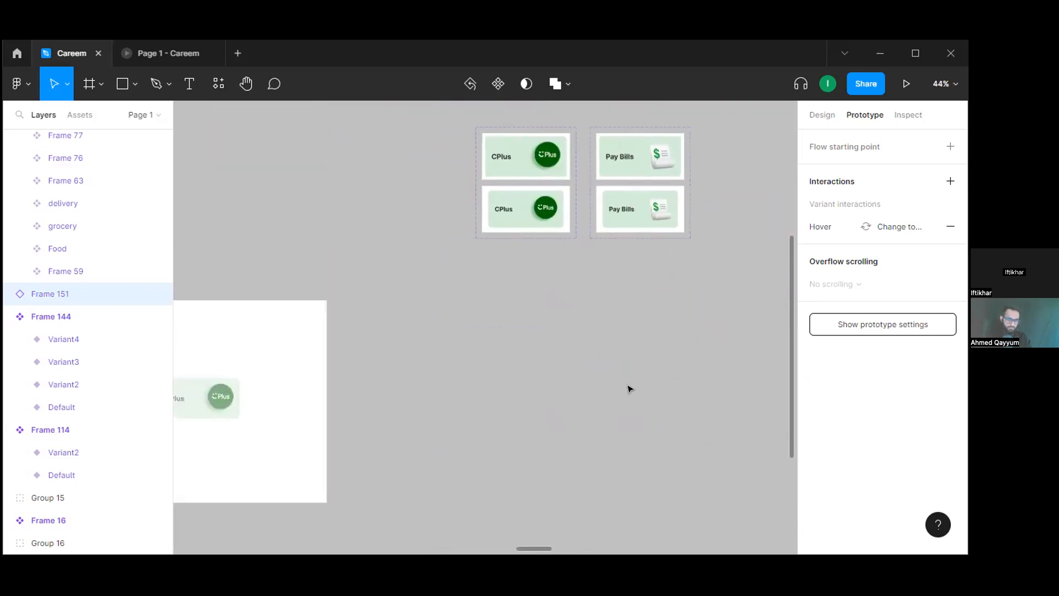
{"action": "scroll", "coordinate": [629, 387], "scroll_direction": "down", "scroll_amount": 3}
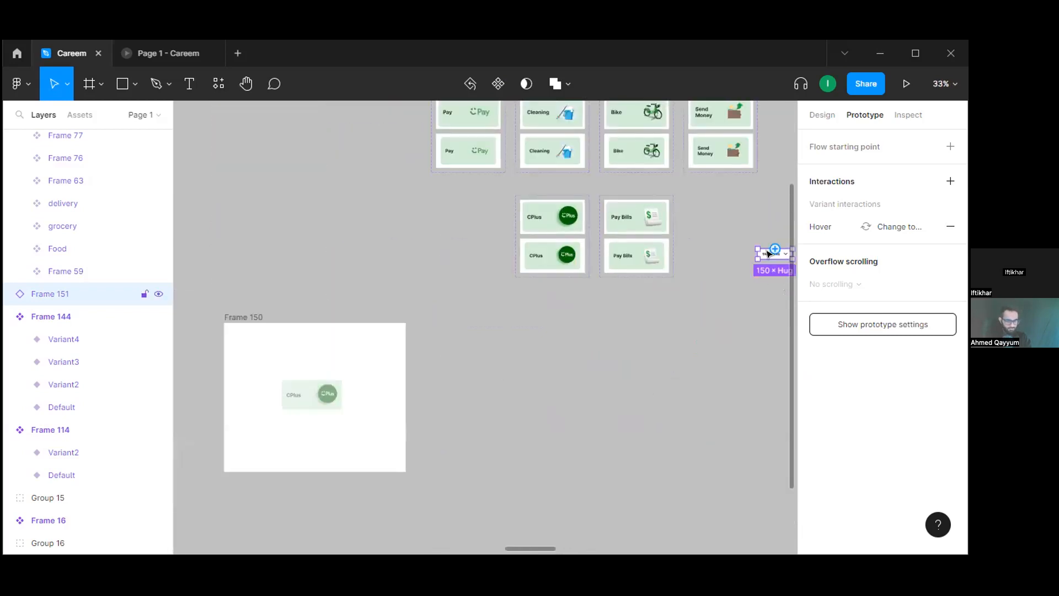
{"action": "left_click_drag", "start_coordinate": [294, 355], "coordinate": [481, 397]}
{"action": "left_click", "coordinate": [821, 115]}
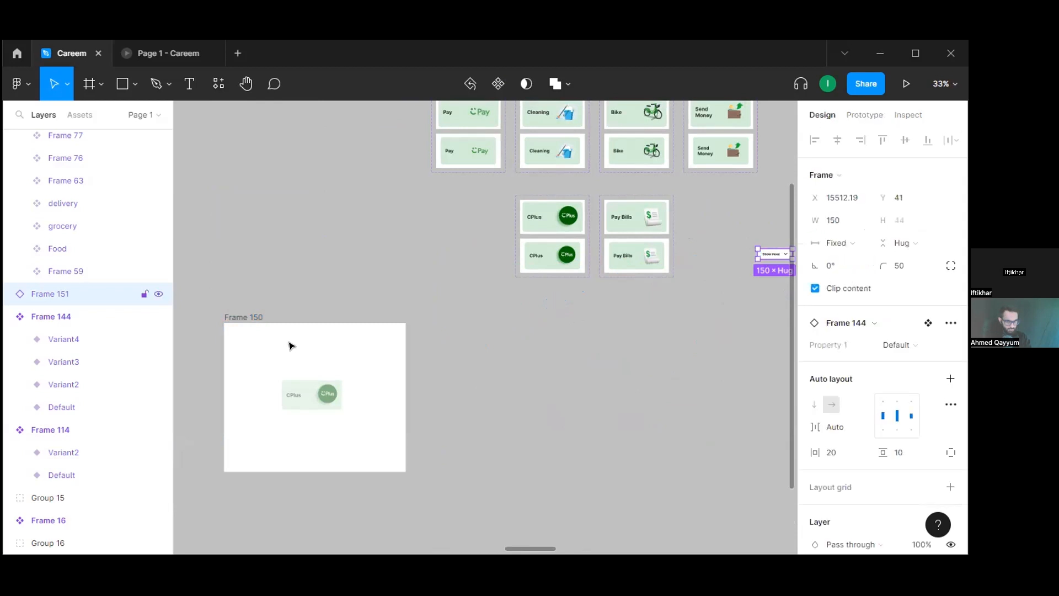
{"action": "key", "text": "ctrl+z"}
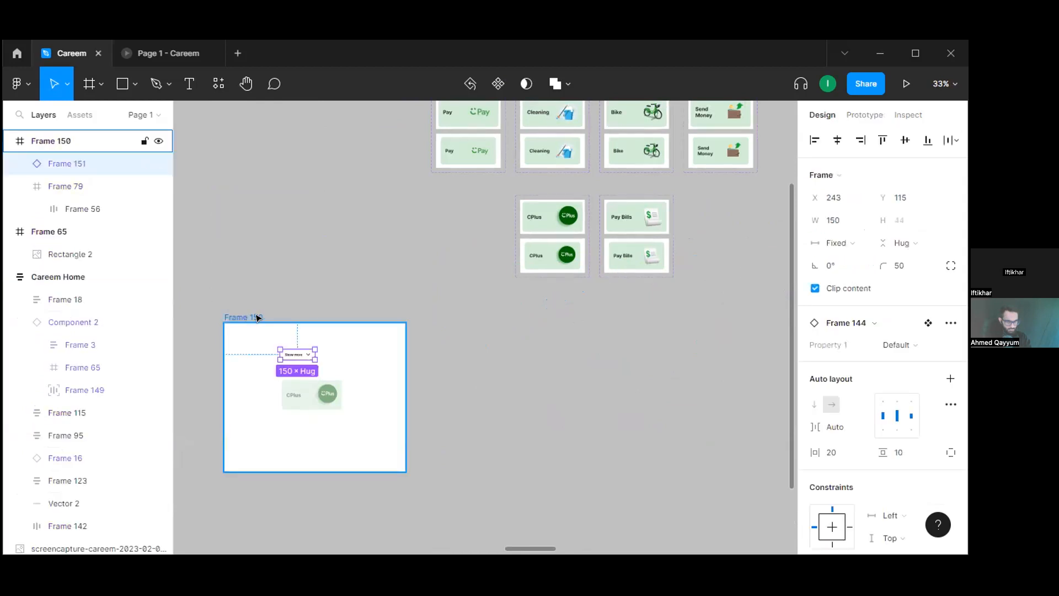
- Preview Frame 150 as a prototype and test the button's hover effect and its switch between Show more and Show less
{"action": "left_click", "coordinate": [258, 317]}
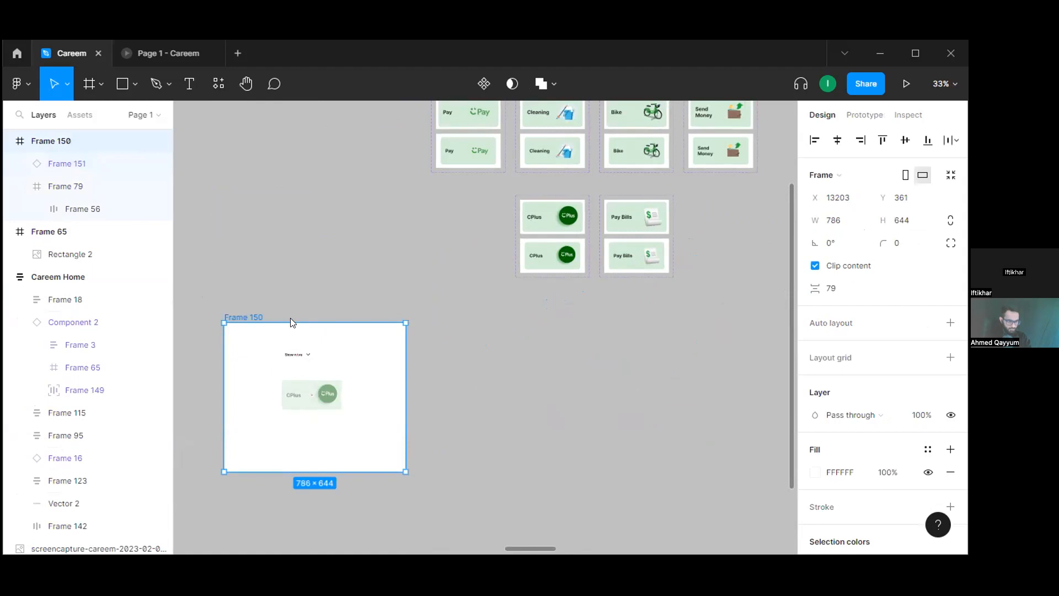
{"action": "key", "text": "ctrl+alt+Return"}
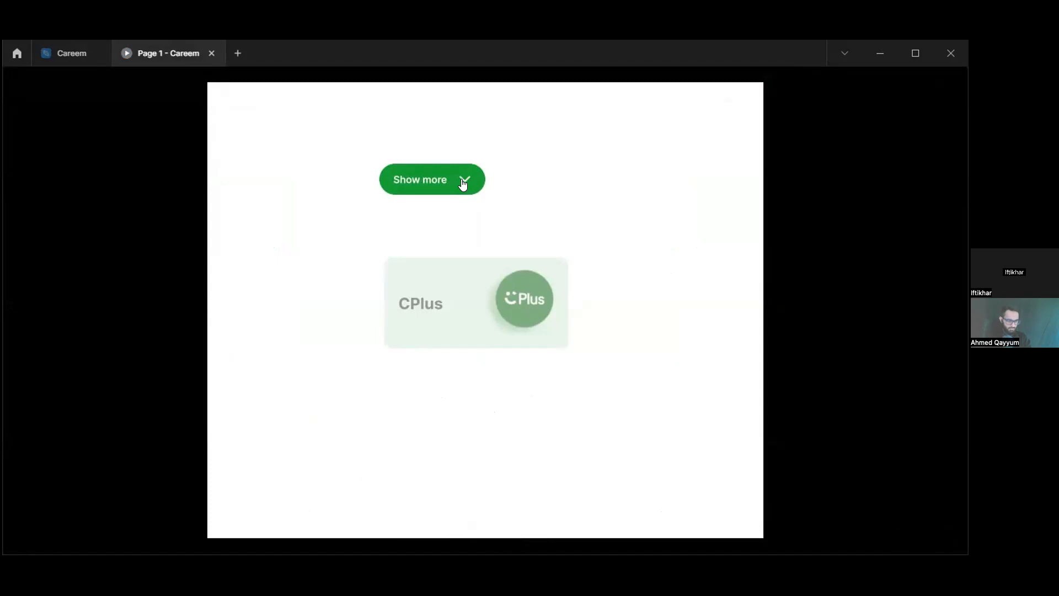
{"action": "left_click", "coordinate": [462, 181]}
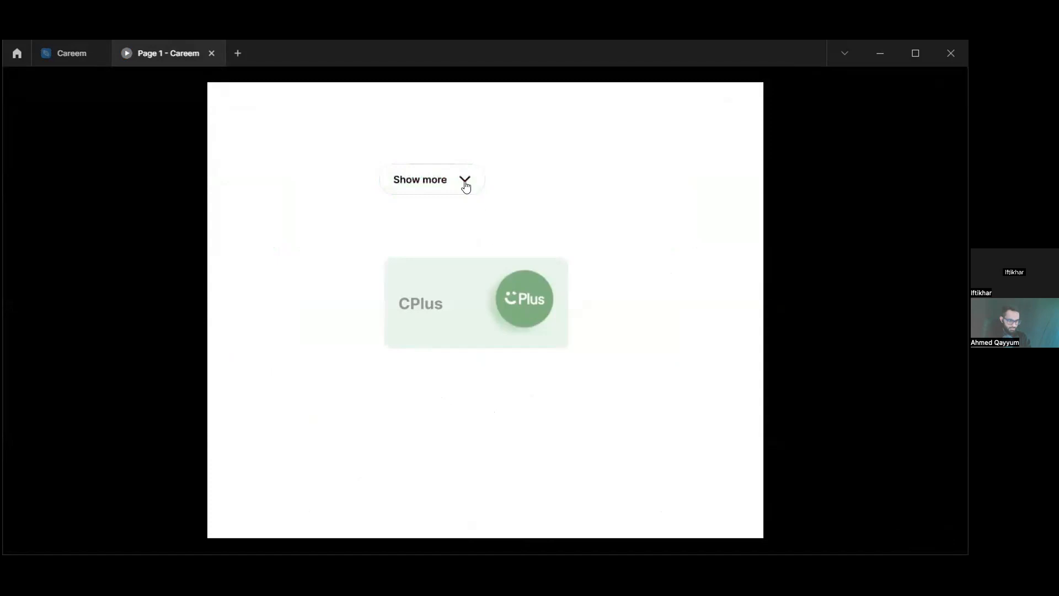
{"action": "left_click", "coordinate": [465, 182]}
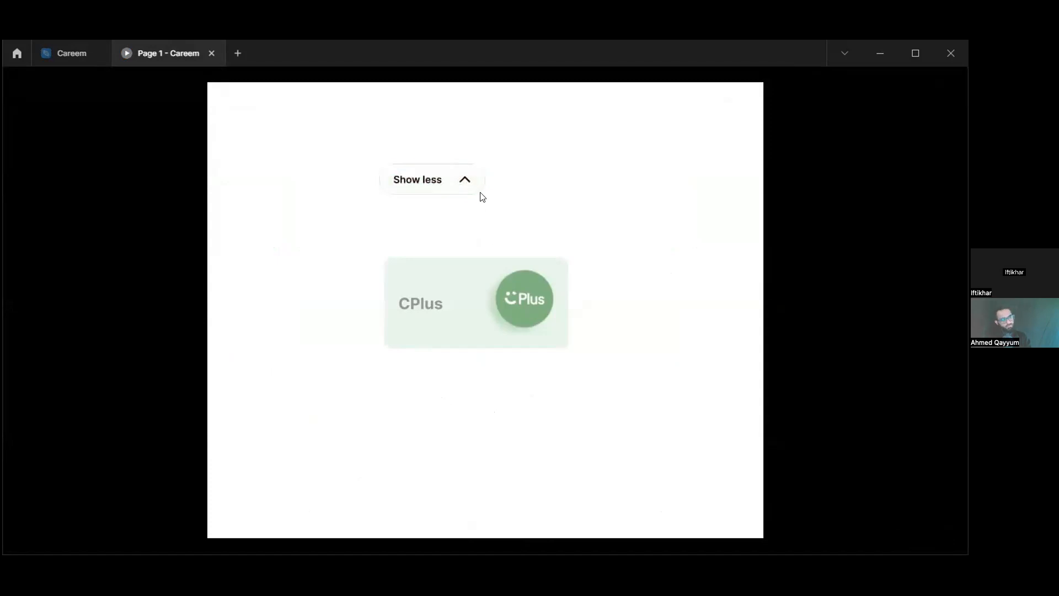
{"action": "left_click", "coordinate": [450, 182]}
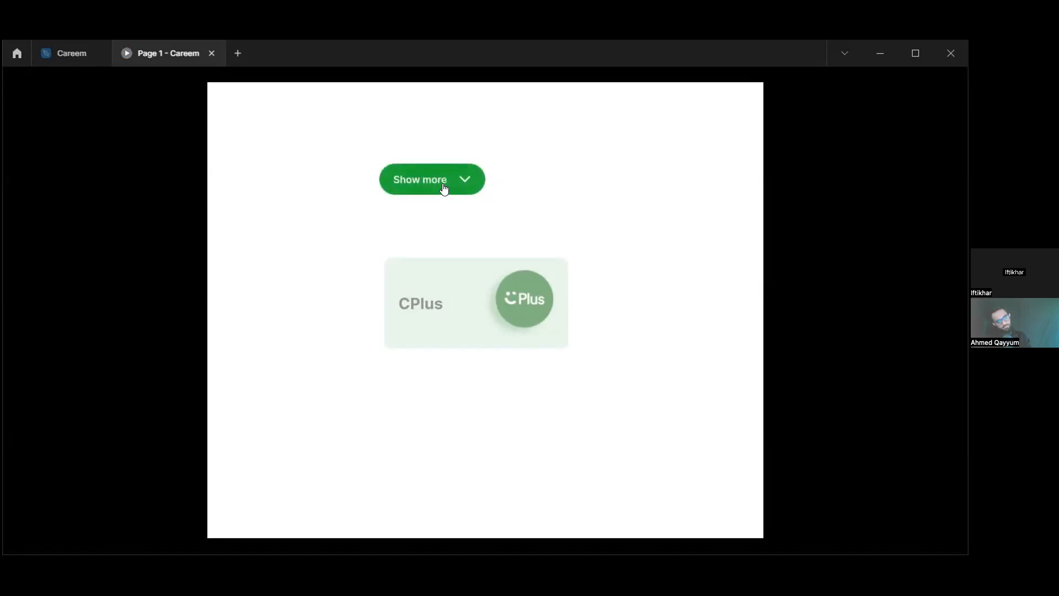
- Toggle the previewed button to Show less and back to Show more, and return to the Careem design file
{"action": "left_click", "coordinate": [446, 183]}
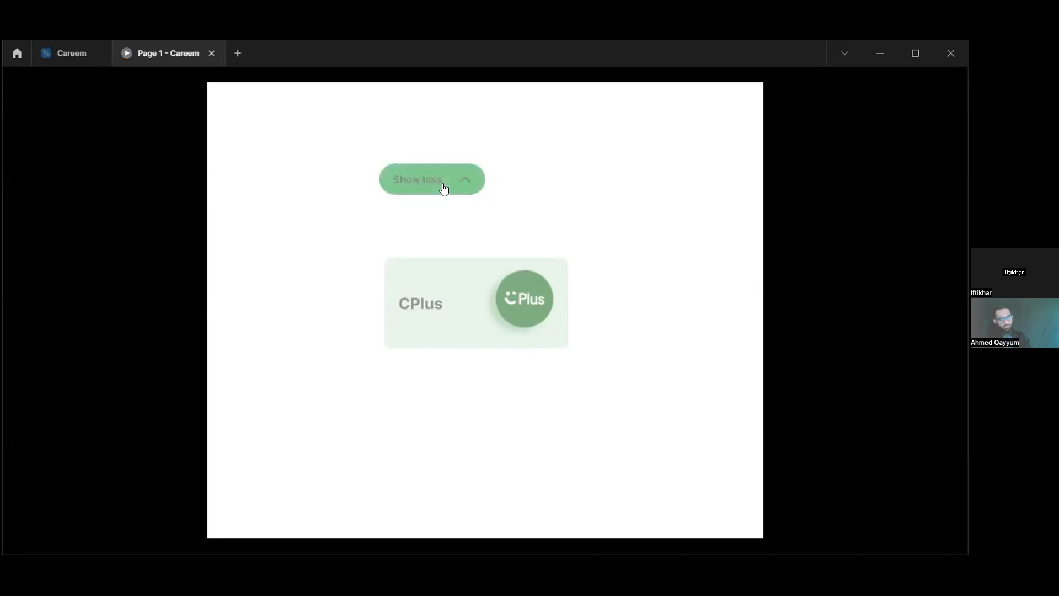
{"action": "left_click", "coordinate": [446, 183]}
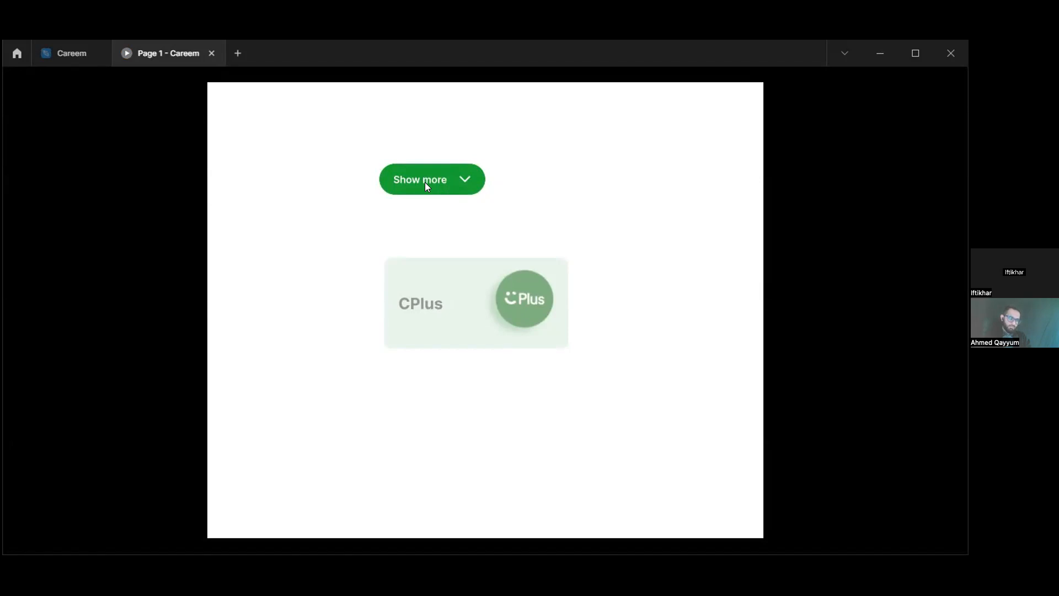
{"action": "left_click", "coordinate": [83, 56]}
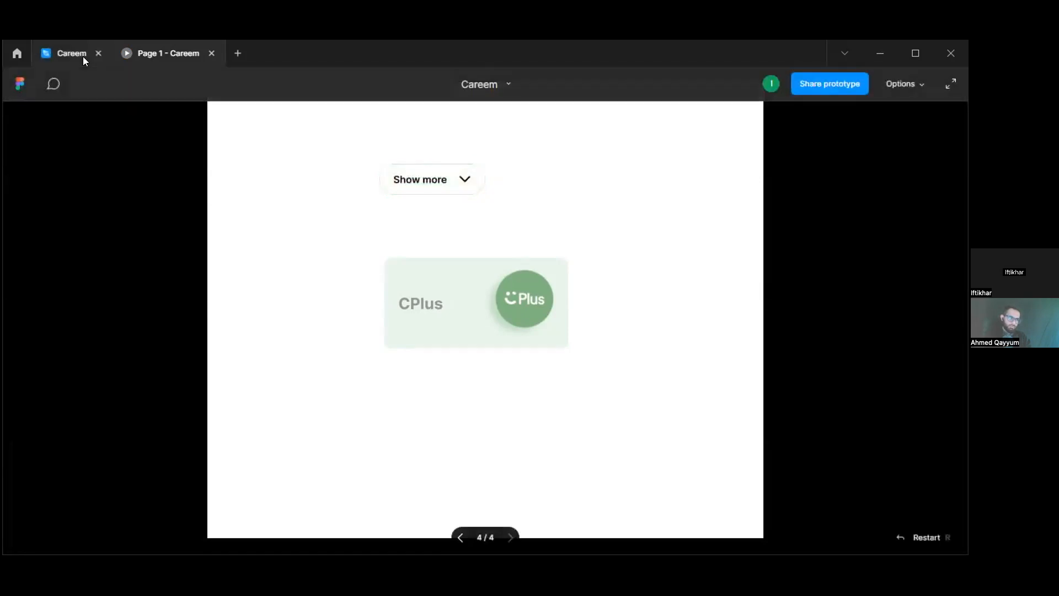
- Compare the Show more button in Frame 150 with the one below the faded cards in Frame 114's default variant
{"action": "scroll", "coordinate": [483, 280], "scroll_direction": "down", "scroll_amount": 1}
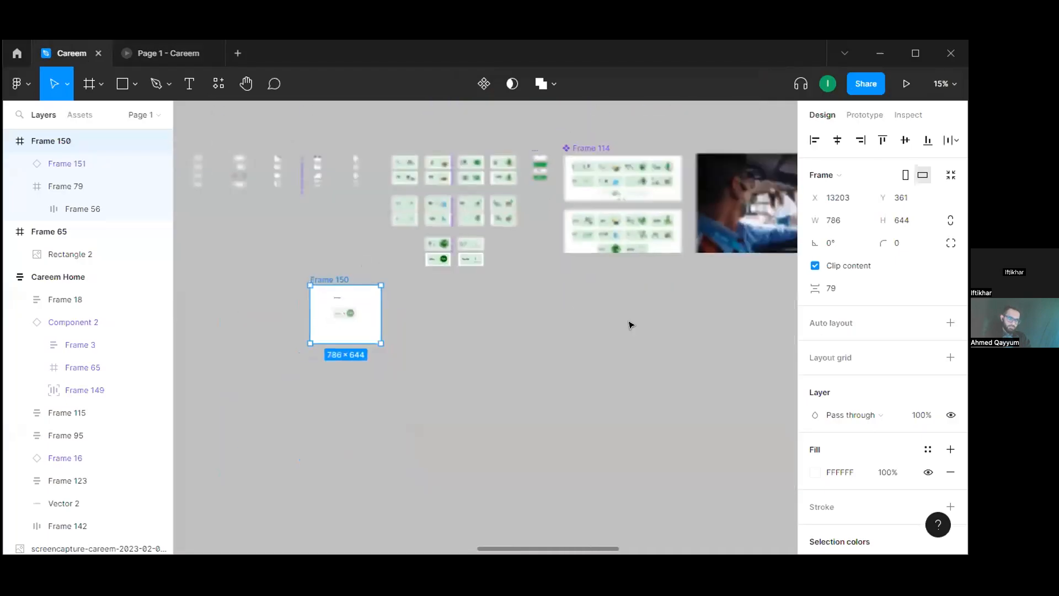
{"action": "scroll", "coordinate": [632, 325], "scroll_direction": "up", "scroll_amount": 3}
{"action": "scroll", "coordinate": [631, 323], "scroll_direction": "up", "scroll_amount": 6}
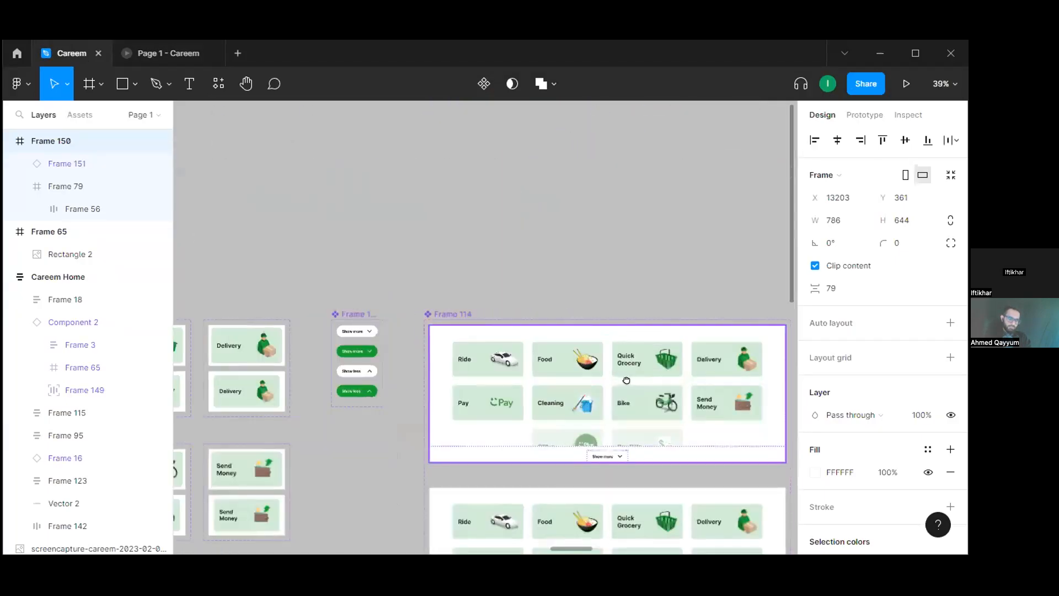
{"action": "scroll", "coordinate": [467, 275], "scroll_direction": "down", "scroll_amount": 5}
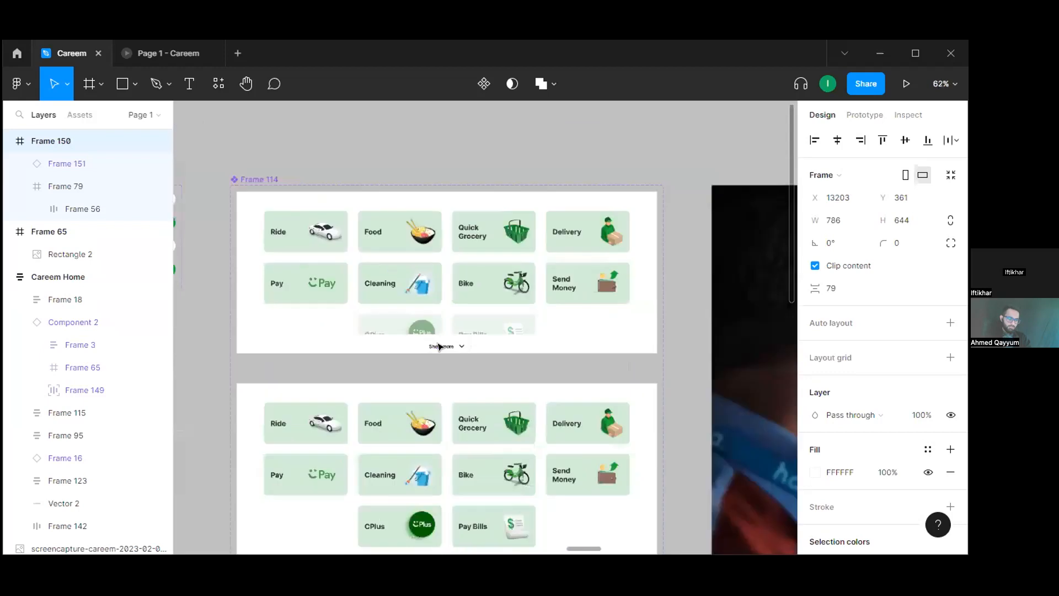
{"action": "scroll", "coordinate": [458, 359], "scroll_direction": "down", "scroll_amount": 5}
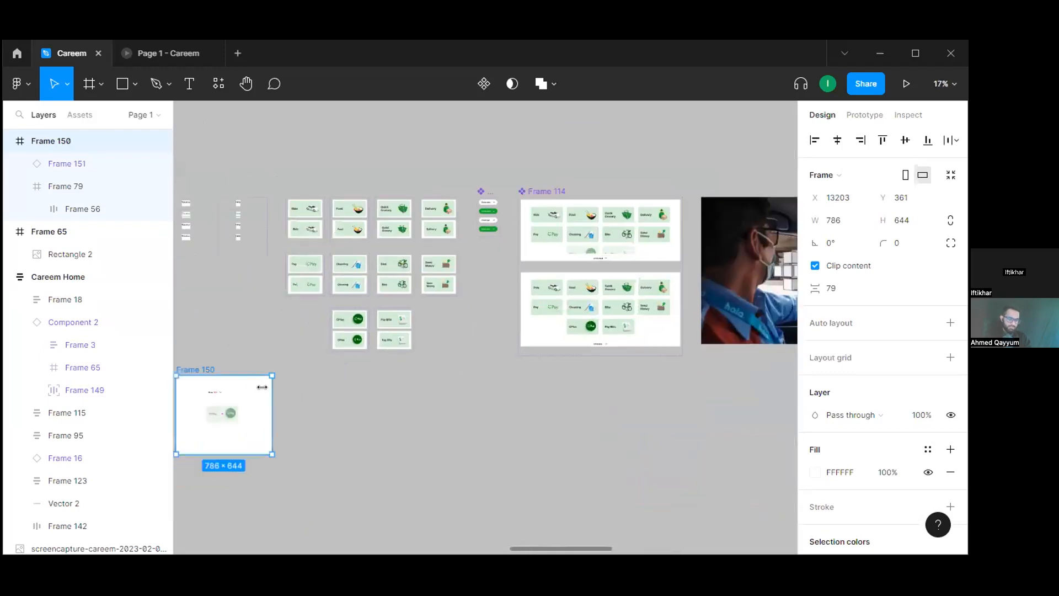
{"action": "scroll", "coordinate": [239, 391], "scroll_direction": "up", "scroll_amount": 5}
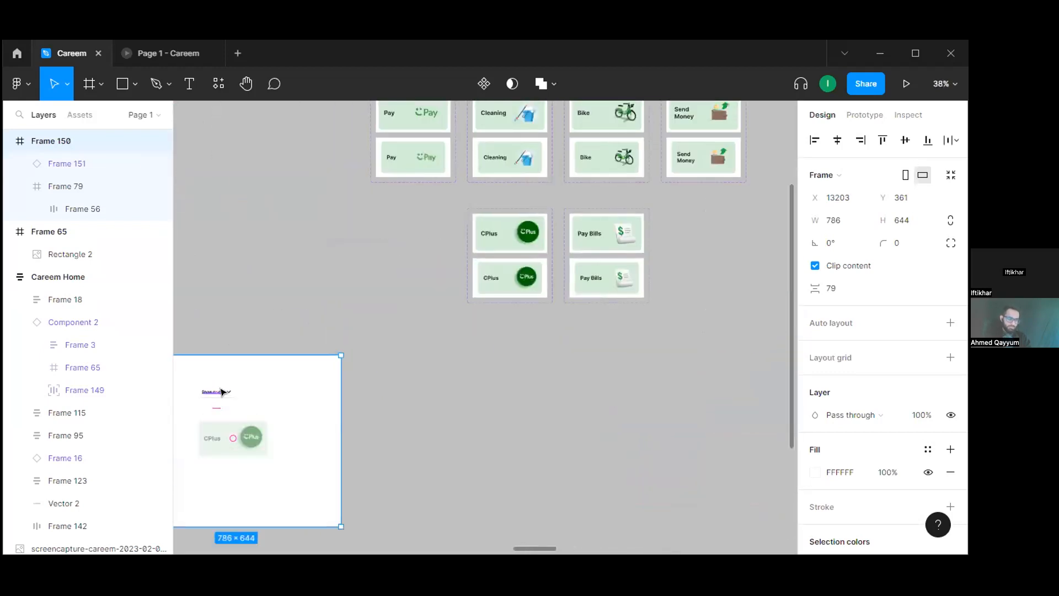
{"action": "scroll", "coordinate": [652, 374], "scroll_direction": "right", "scroll_amount": 10}
{"action": "scroll", "coordinate": [652, 375], "scroll_direction": "up", "scroll_amount": 3}
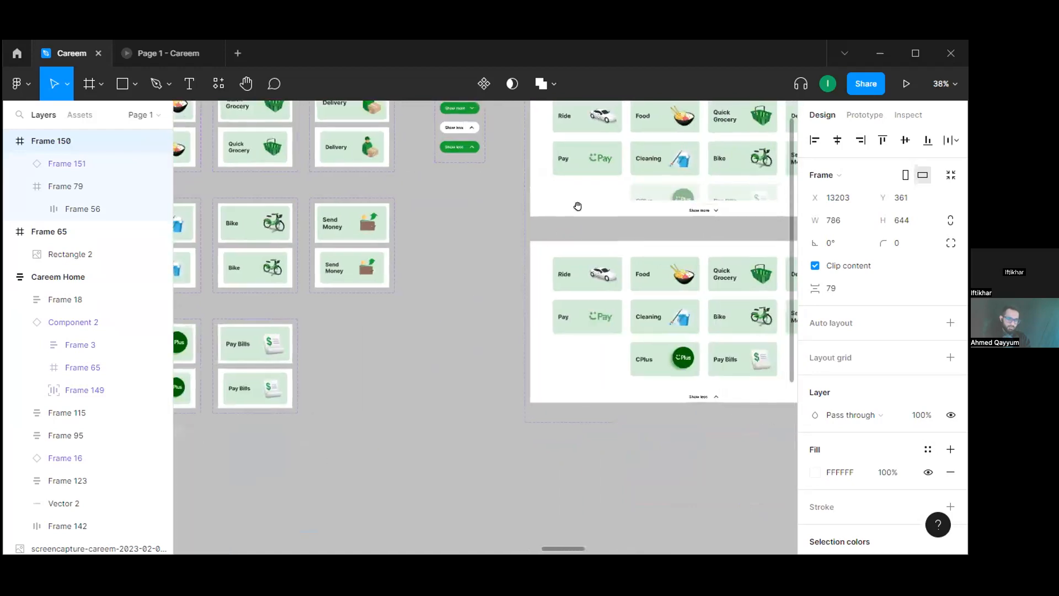
{"action": "scroll", "coordinate": [377, 293], "scroll_direction": "right", "scroll_amount": 3}
{"action": "scroll", "coordinate": [369, 307], "scroll_direction": "up", "scroll_amount": 2}
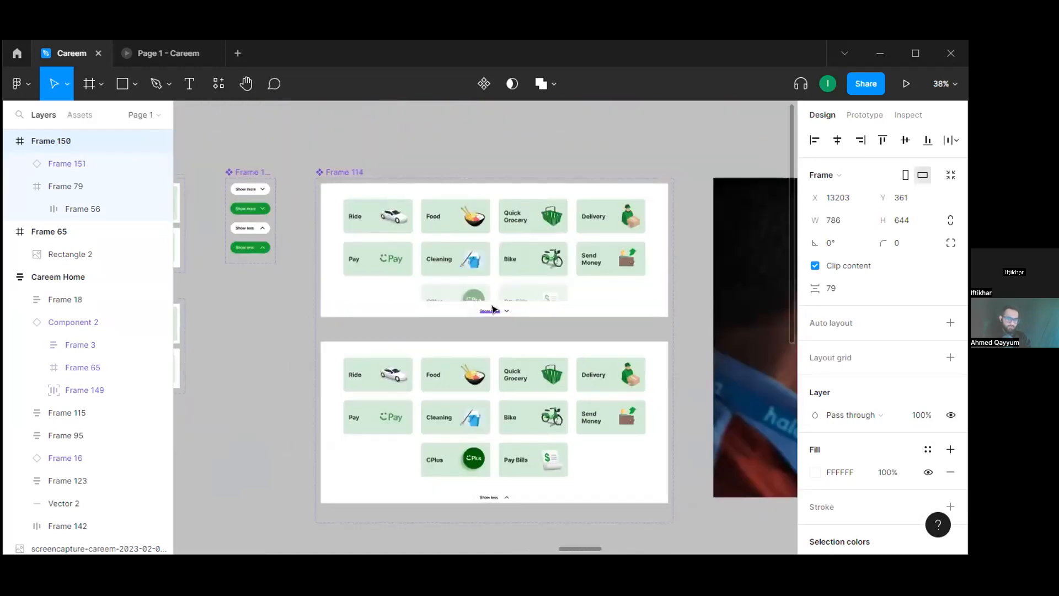
{"action": "scroll", "coordinate": [493, 309], "scroll_direction": "up", "scroll_amount": 3}
{"action": "scroll", "coordinate": [493, 310], "scroll_direction": "up", "scroll_amount": 5}
{"action": "scroll", "coordinate": [489, 309], "scroll_direction": "down", "scroll_amount": 2}
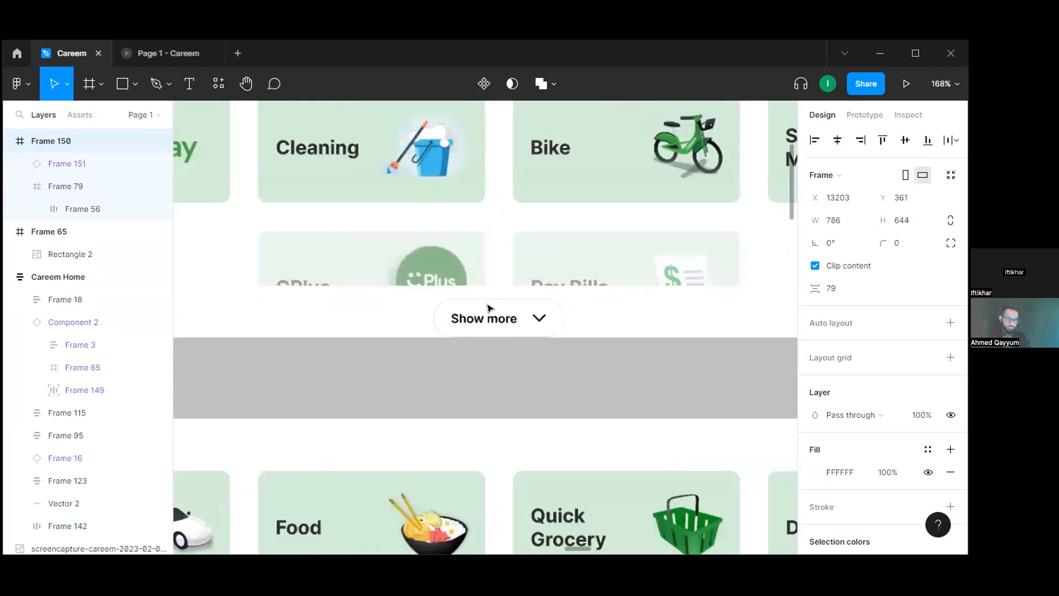
- Examine the prototype interactions of the Show more button in Frame 114's Default variant and the variant they lead to
{"action": "scroll", "coordinate": [488, 308], "scroll_direction": "down", "scroll_amount": 3}
{"action": "left_click", "coordinate": [505, 307]}
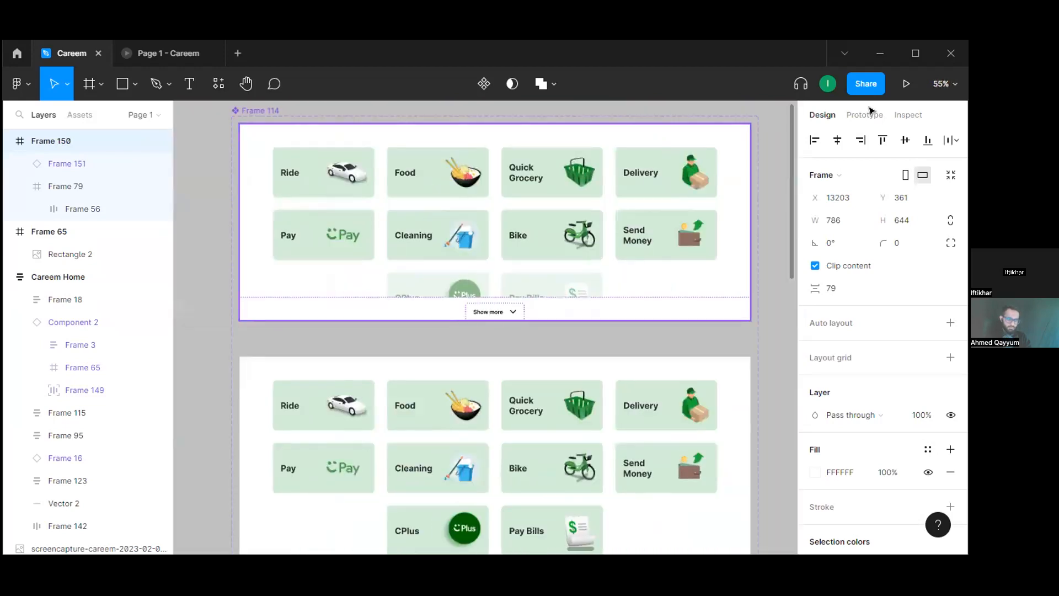
{"action": "left_click", "coordinate": [865, 114]}
{"action": "scroll", "coordinate": [527, 303], "scroll_direction": "down", "scroll_amount": 2}
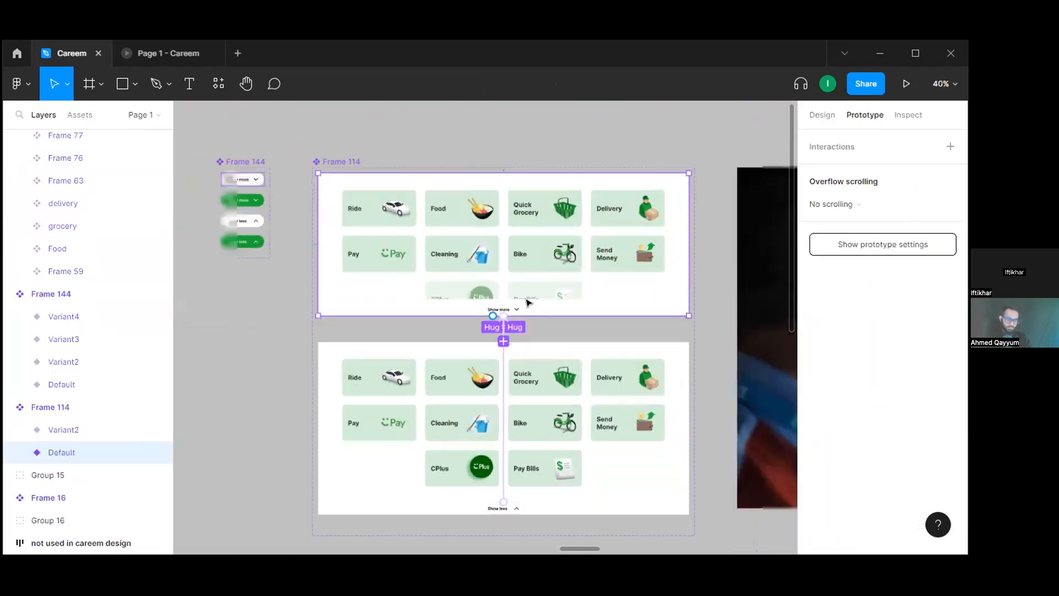
{"action": "scroll", "coordinate": [527, 302], "scroll_direction": "up", "scroll_amount": 5}
{"action": "scroll", "coordinate": [527, 301], "scroll_direction": "down", "scroll_amount": 2}
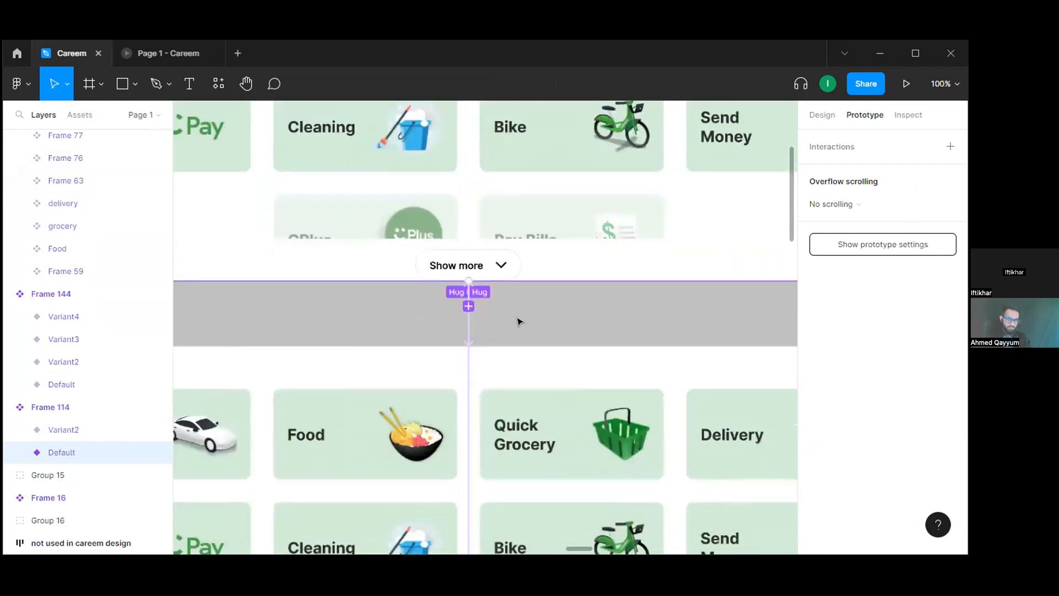
{"action": "double_click", "coordinate": [470, 262]}
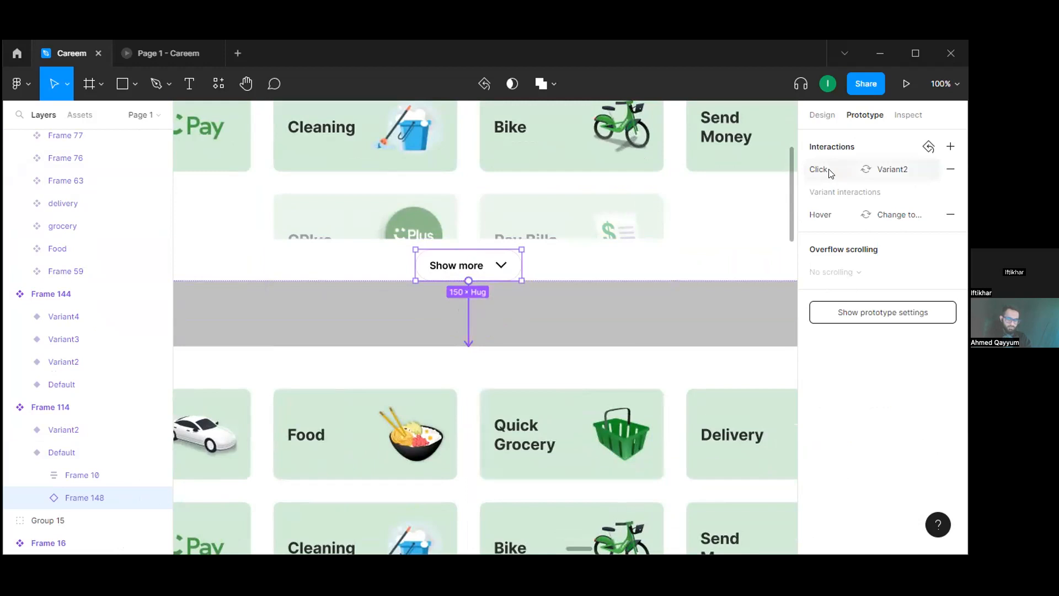
{"action": "scroll", "coordinate": [480, 259], "scroll_direction": "down", "scroll_amount": 3}
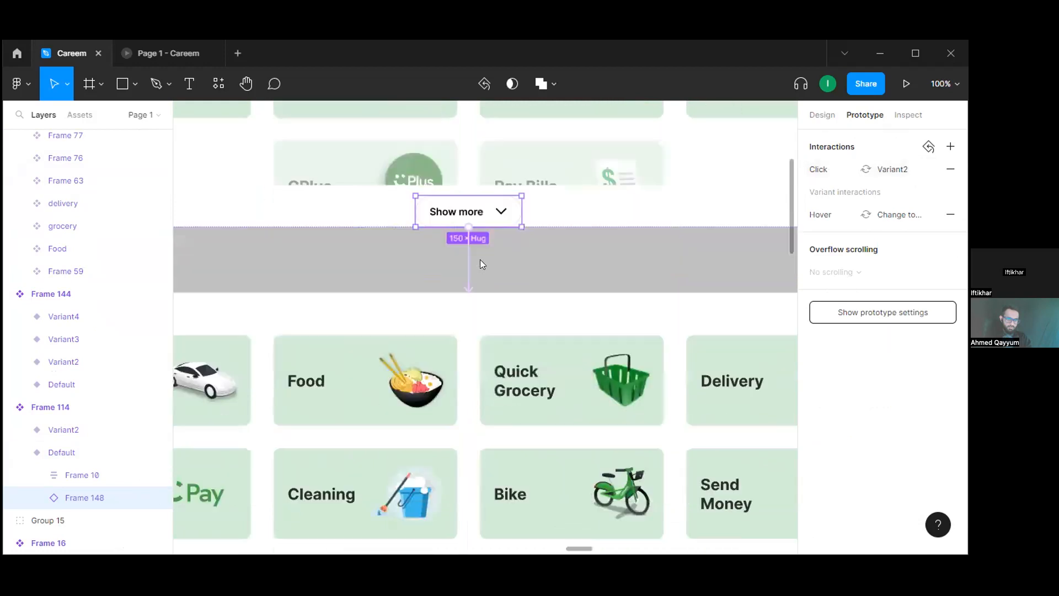
{"action": "scroll", "coordinate": [480, 259], "scroll_direction": "down", "scroll_amount": 5, "text": "ctrl"}
{"action": "scroll", "coordinate": [479, 203], "scroll_direction": "down", "scroll_amount": 3, "text": "ctrl"}
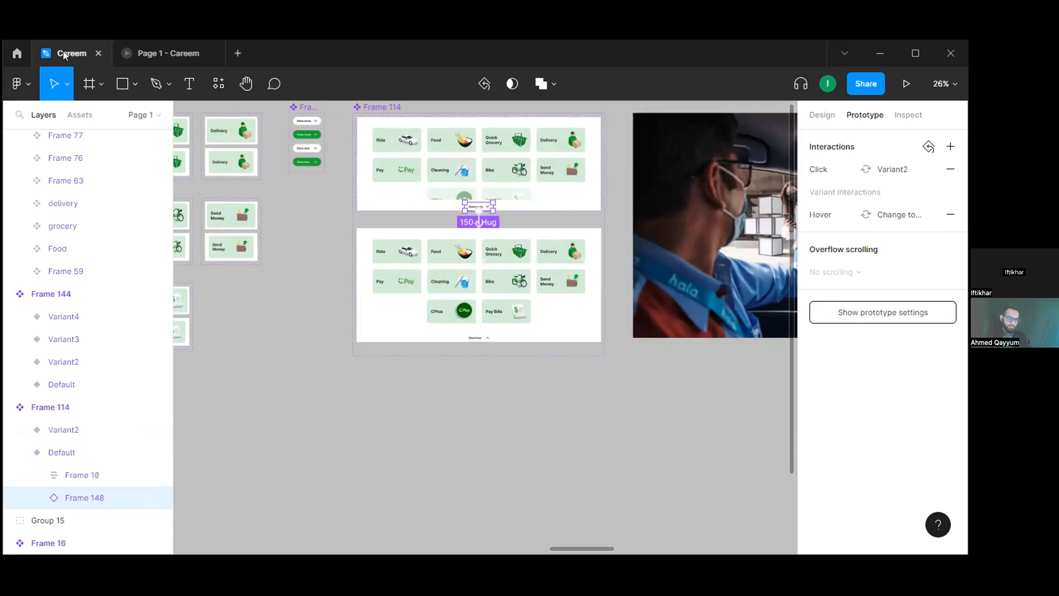
- Locate the Careem Home frame on the canvas and preview it as a prototype
{"action": "scroll", "coordinate": [257, 288], "scroll_direction": "down", "scroll_amount": 1}
{"action": "scroll", "coordinate": [466, 364], "scroll_direction": "down", "scroll_amount": 8}
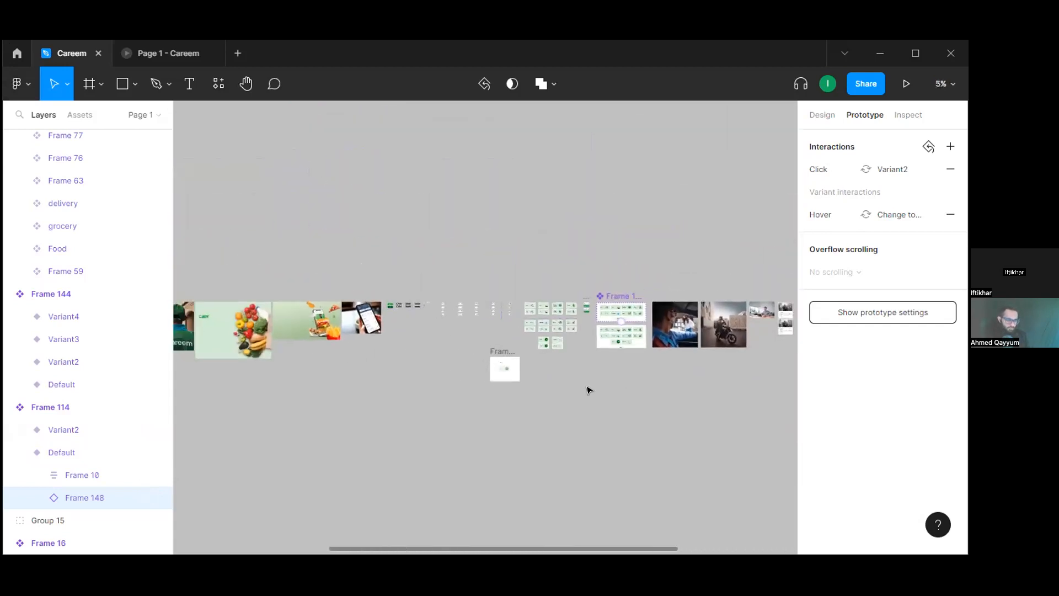
{"action": "left_click_drag", "start_coordinate": [539, 416], "coordinate": [757, 377]}
{"action": "scroll", "coordinate": [757, 376], "scroll_direction": "down", "scroll_amount": 2}
{"action": "scroll", "coordinate": [378, 404], "scroll_direction": "left", "scroll_amount": 5}
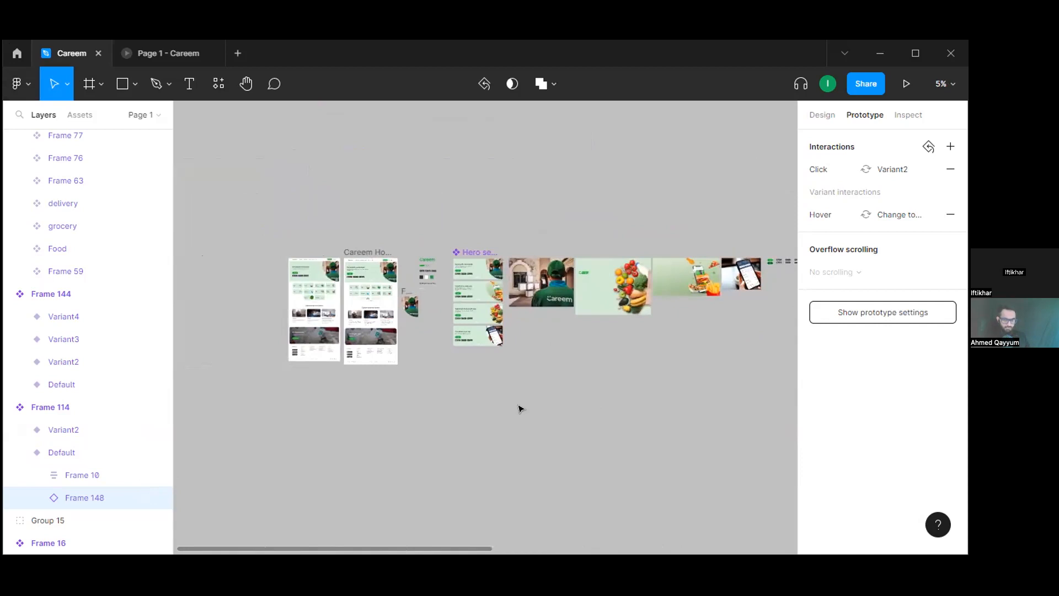
{"action": "scroll", "coordinate": [358, 342], "scroll_direction": "up", "scroll_amount": 3}
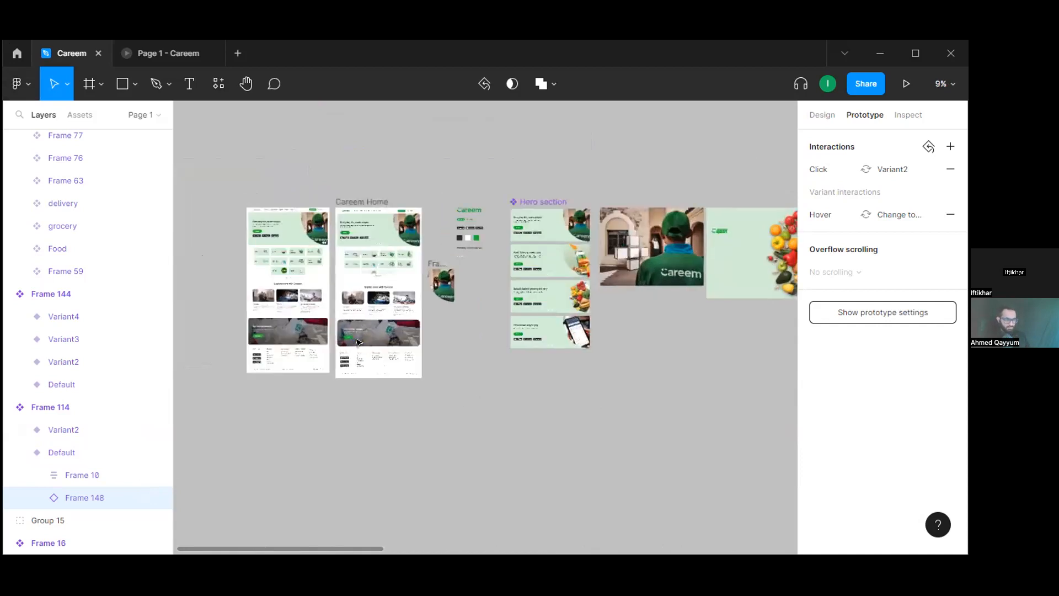
{"action": "scroll", "coordinate": [359, 342], "scroll_direction": "up", "scroll_amount": 2}
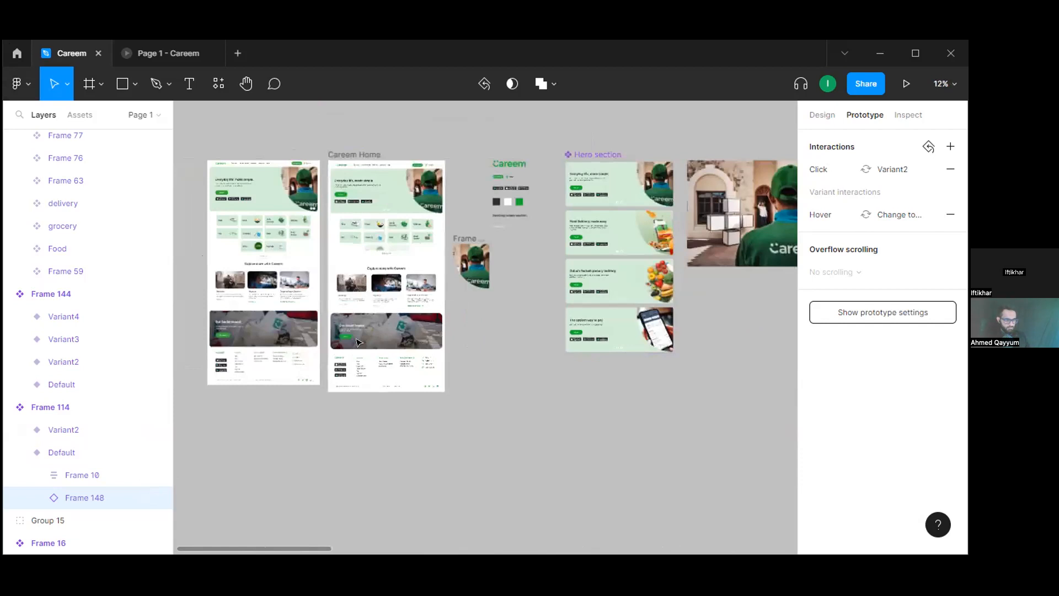
{"action": "scroll", "coordinate": [359, 342], "scroll_direction": "up", "scroll_amount": 2}
{"action": "scroll", "coordinate": [338, 201], "scroll_direction": "up", "scroll_amount": 2}
{"action": "left_click", "coordinate": [336, 192]}
{"action": "left_click", "coordinate": [906, 83]}
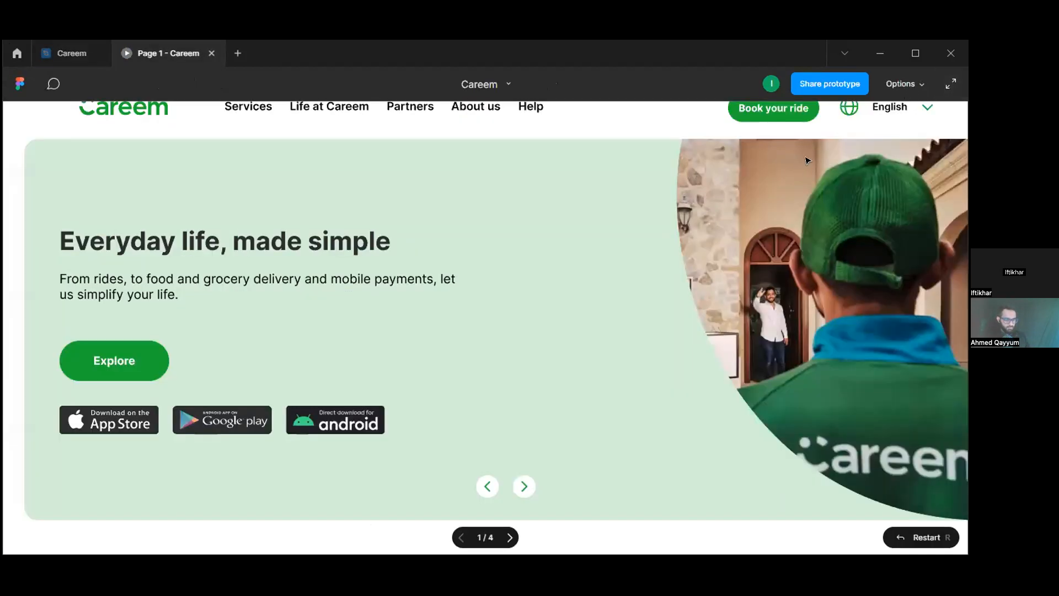
{"action": "key", "text": "Return"}
- Test the Show less and Show more button under the service cards in the Careem Home preview, collapsing and expanding the cards
{"action": "scroll", "coordinate": [474, 359], "scroll_direction": "down", "scroll_amount": 10}
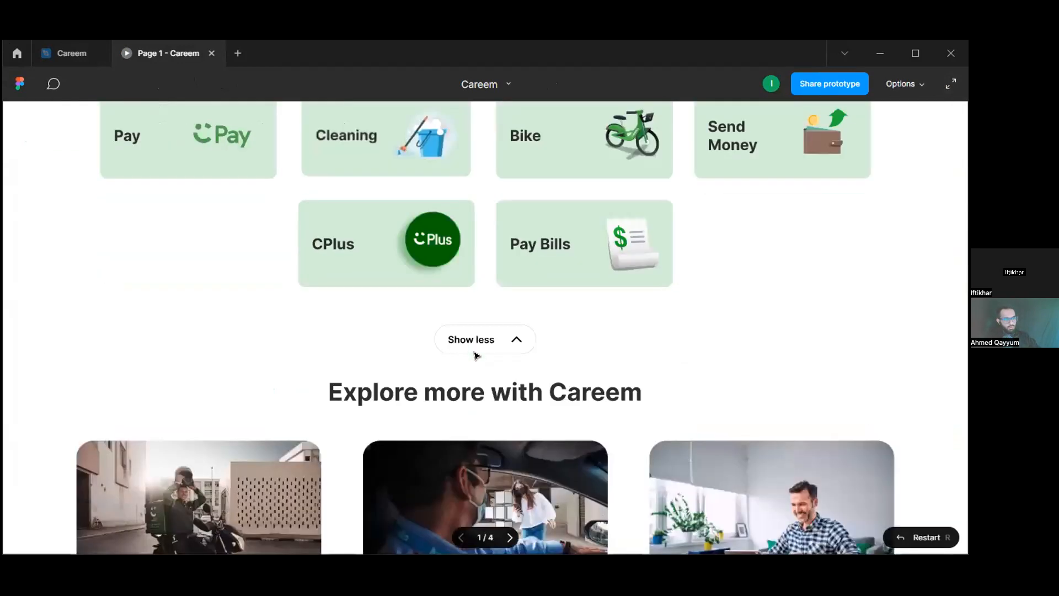
{"action": "scroll", "coordinate": [485, 360], "scroll_direction": "down", "scroll_amount": 3}
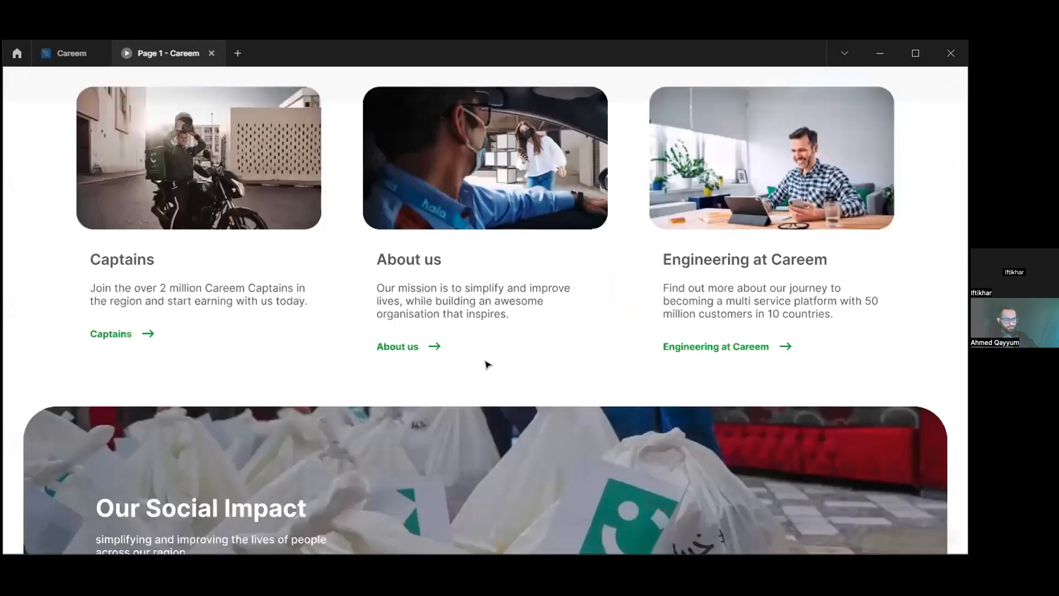
{"action": "scroll", "coordinate": [486, 361], "scroll_direction": "up", "scroll_amount": 9}
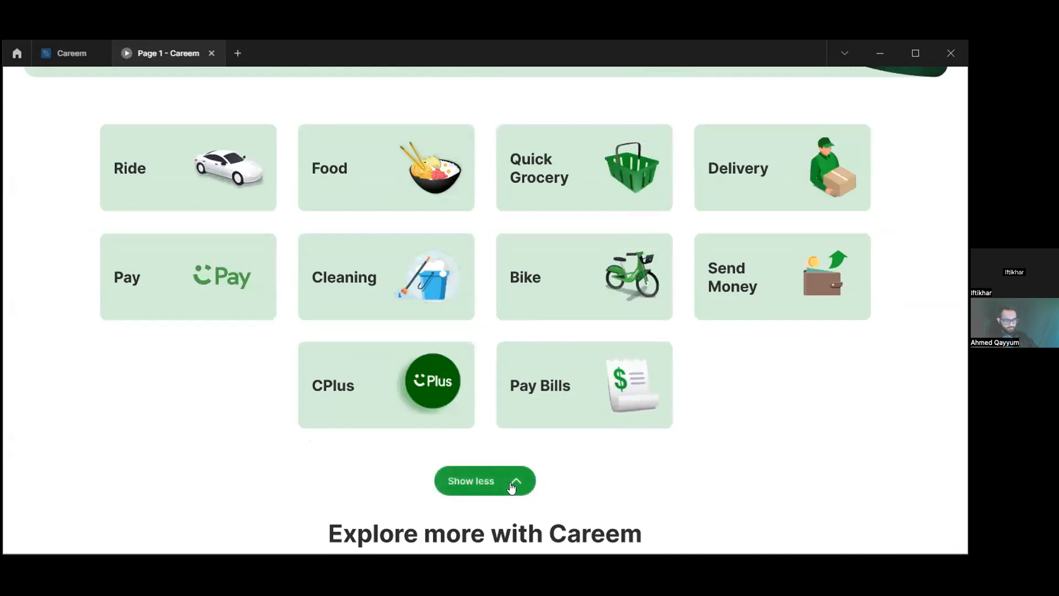
{"action": "left_click", "coordinate": [512, 483]}
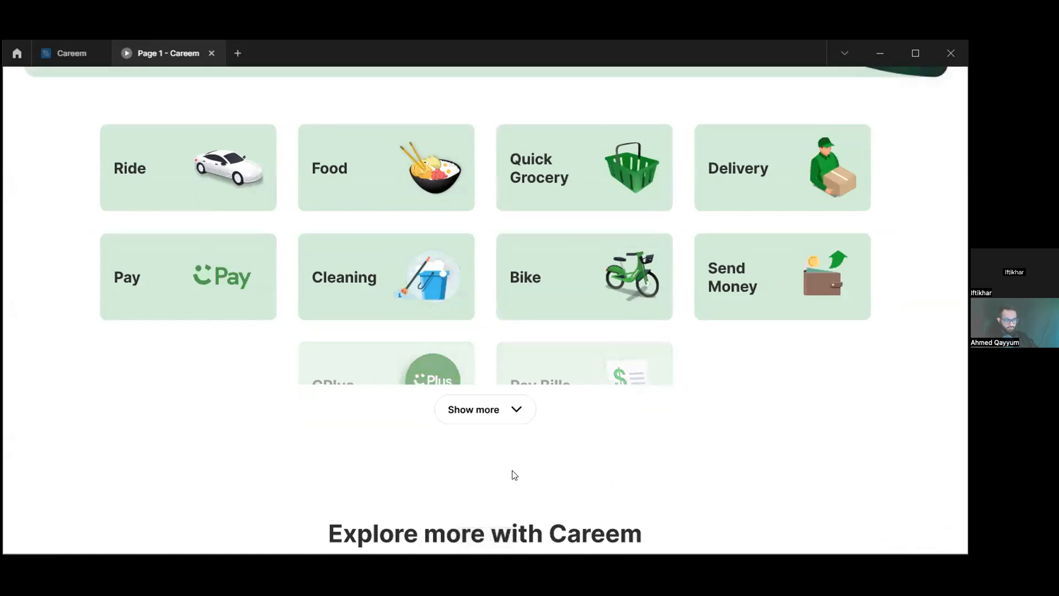
{"action": "left_click", "coordinate": [515, 415]}
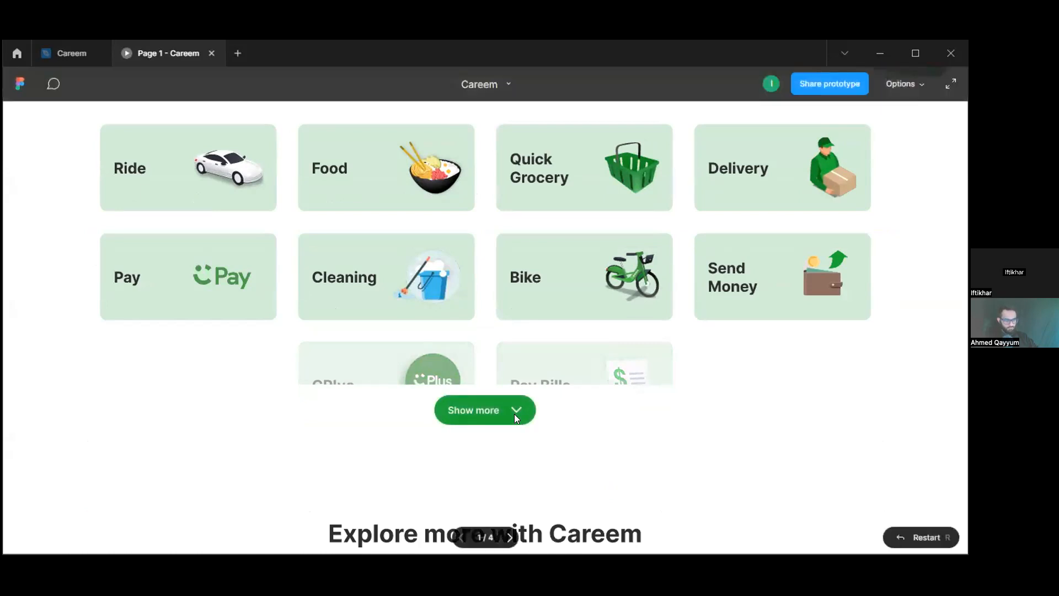
{"action": "scroll", "coordinate": [523, 424], "scroll_direction": "down", "scroll_amount": 2}
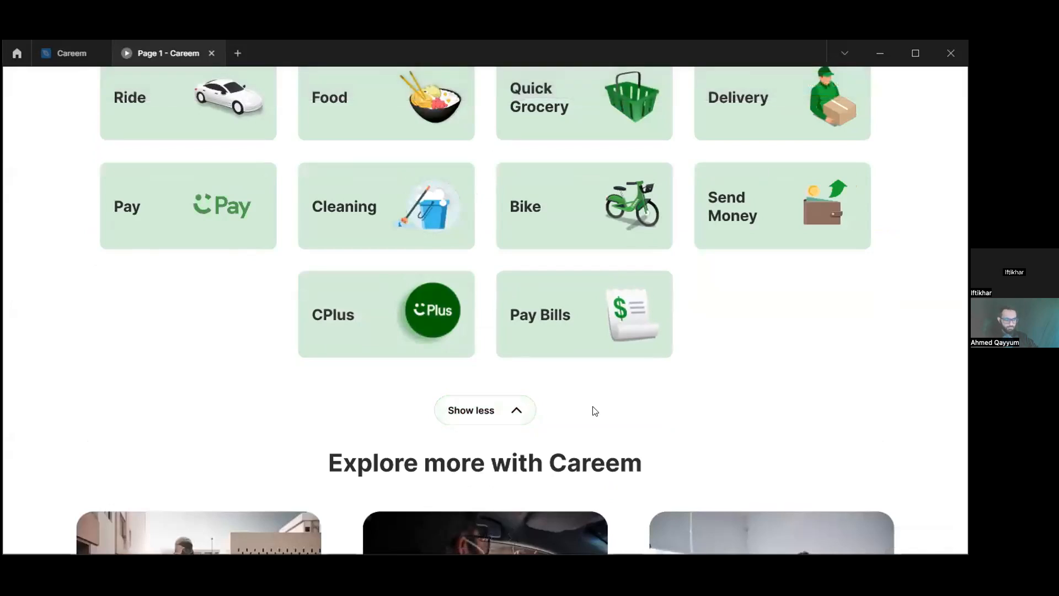
- Examine the transition between the expanded service cards and the Explore more with Careem section in the home page preview
{"action": "scroll", "coordinate": [593, 408], "scroll_direction": "down", "scroll_amount": 4}
{"action": "scroll", "coordinate": [593, 409], "scroll_direction": "down", "scroll_amount": 6}
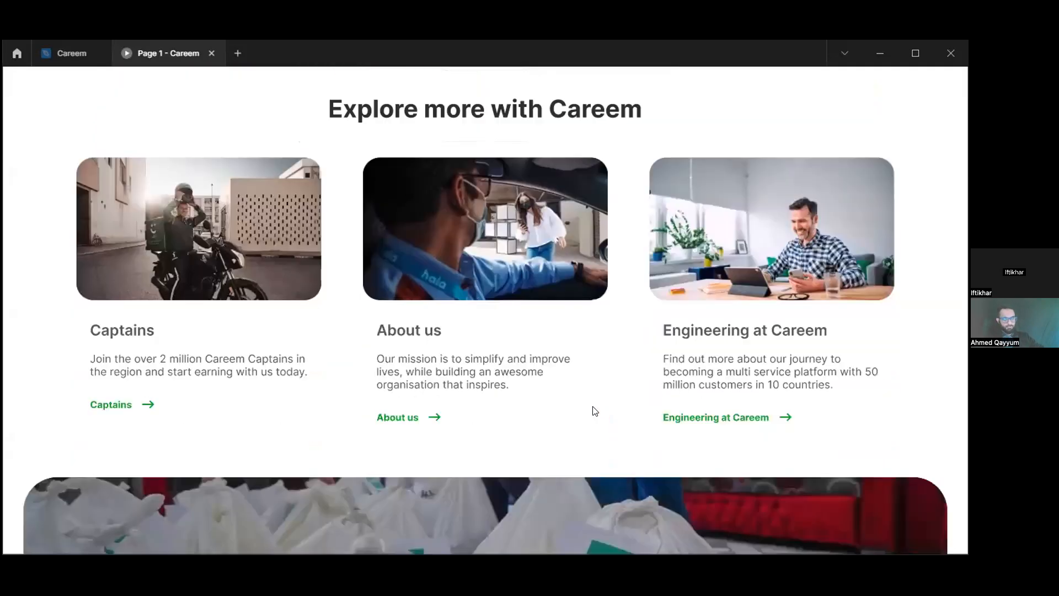
{"action": "scroll", "coordinate": [337, 375], "scroll_direction": "up", "scroll_amount": 2}
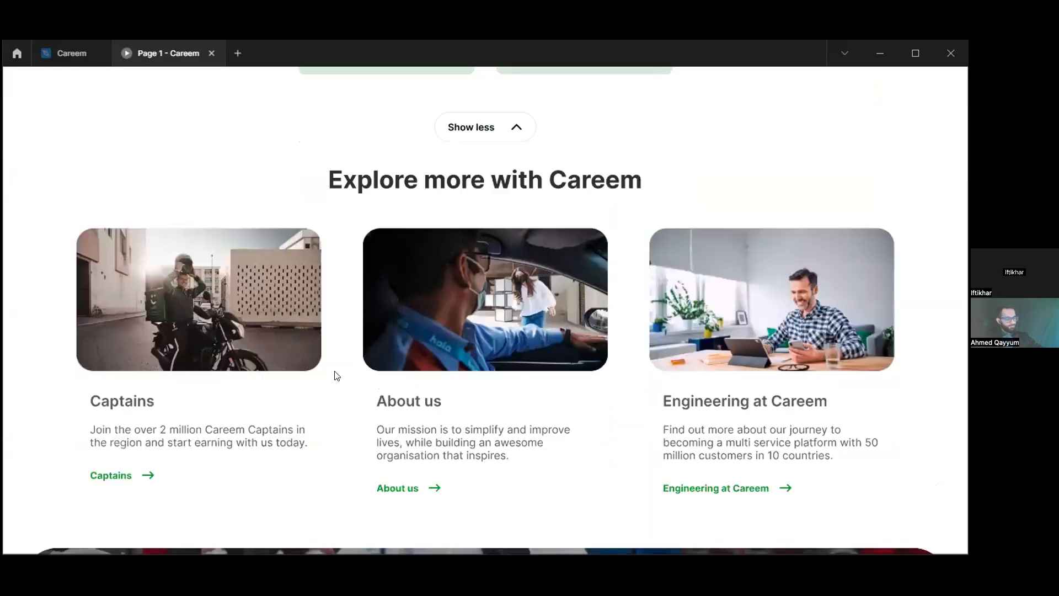
{"action": "scroll", "coordinate": [337, 376], "scroll_direction": "up", "scroll_amount": 4}
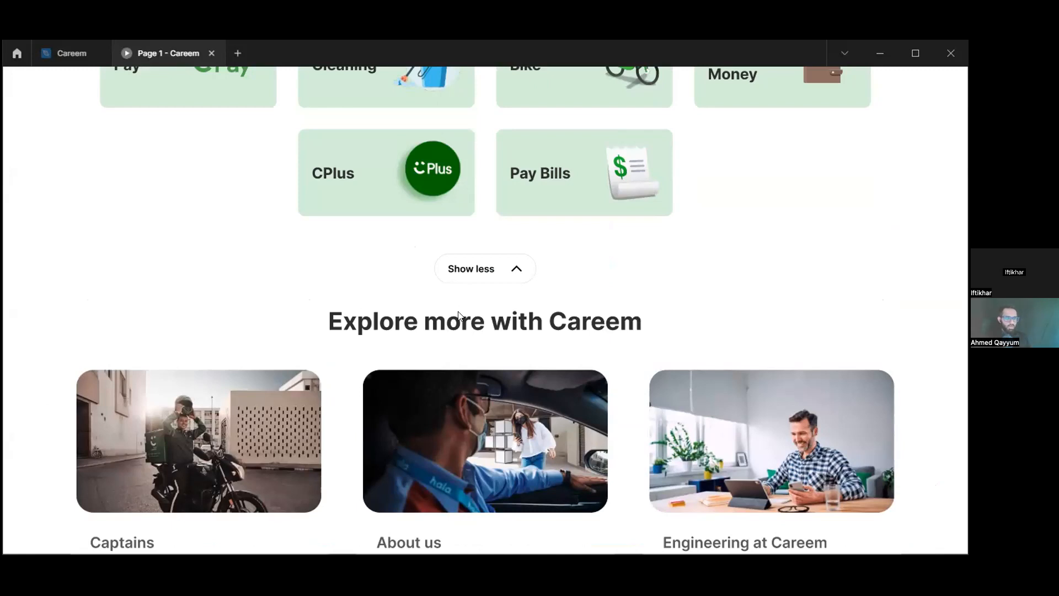
{"action": "scroll", "coordinate": [604, 332], "scroll_direction": "up", "scroll_amount": 1}
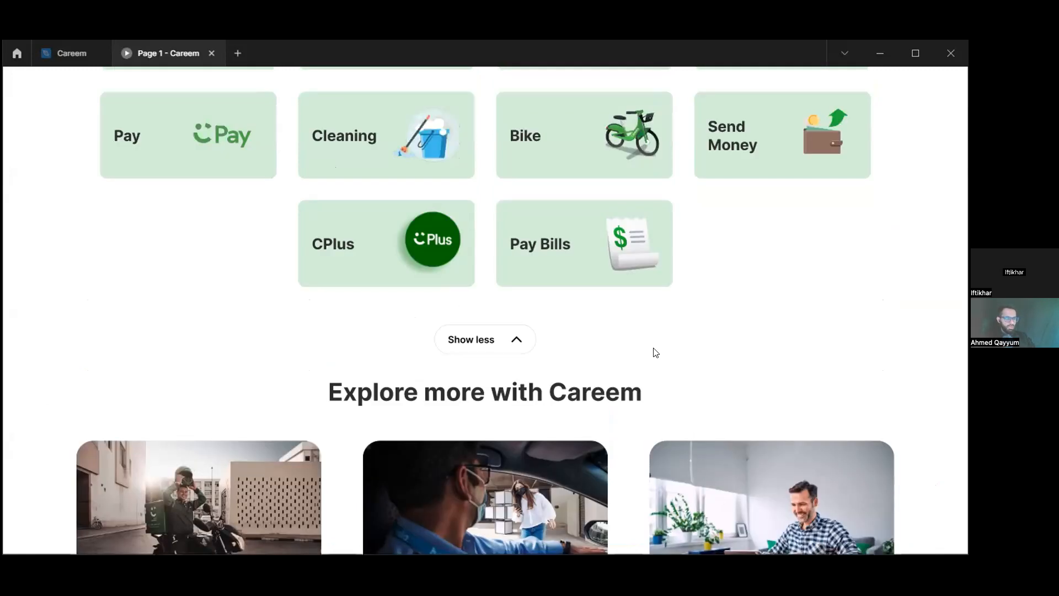
{"action": "scroll", "coordinate": [659, 353], "scroll_direction": "up", "scroll_amount": 1}
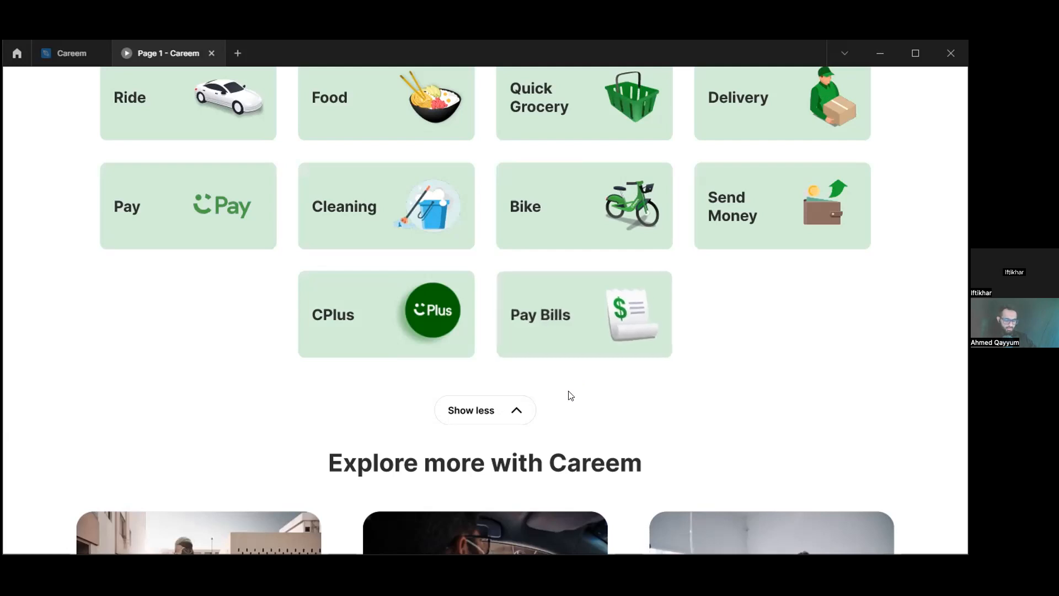
{"action": "scroll", "coordinate": [561, 418], "scroll_direction": "down", "scroll_amount": 1}
{"action": "scroll", "coordinate": [561, 418], "scroll_direction": "down", "scroll_amount": 2}
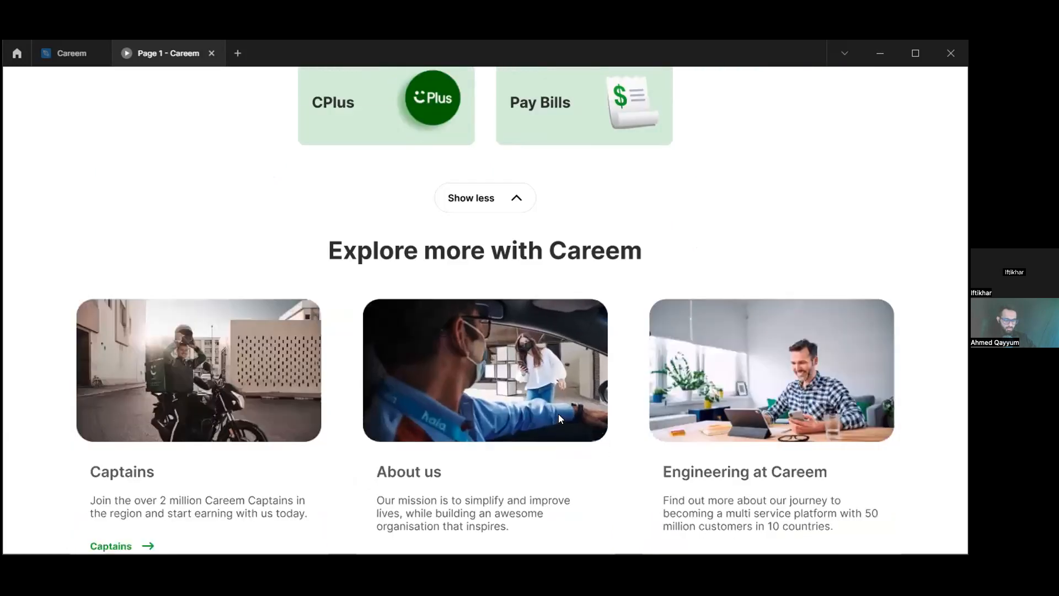
{"action": "scroll", "coordinate": [561, 418], "scroll_direction": "up", "scroll_amount": 3}
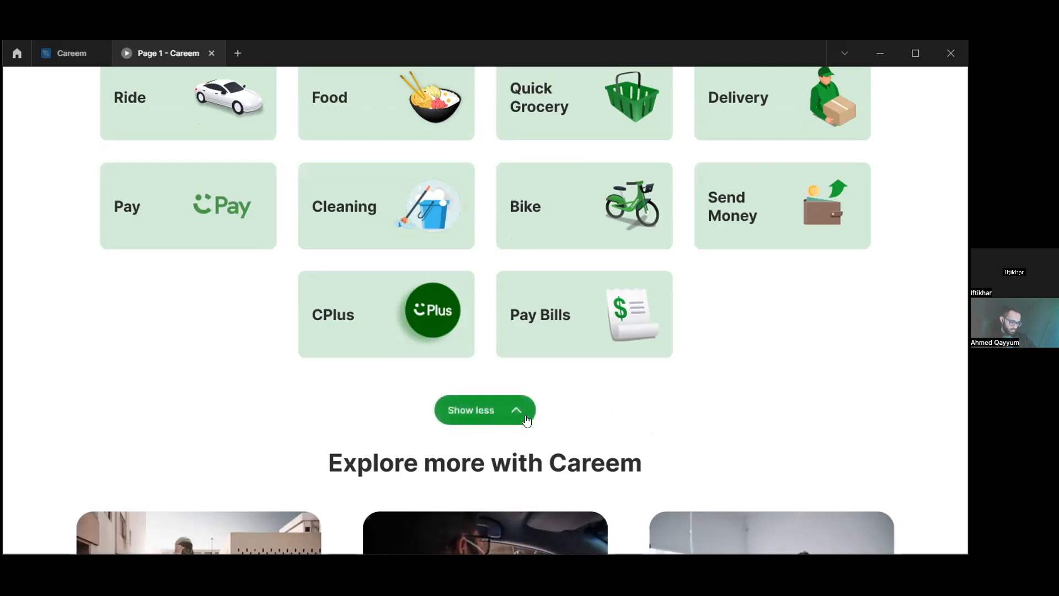
- Return to the Careem design file and locate the Show more and Show less button variants in Frame 144
{"action": "left_click", "coordinate": [72, 54]}
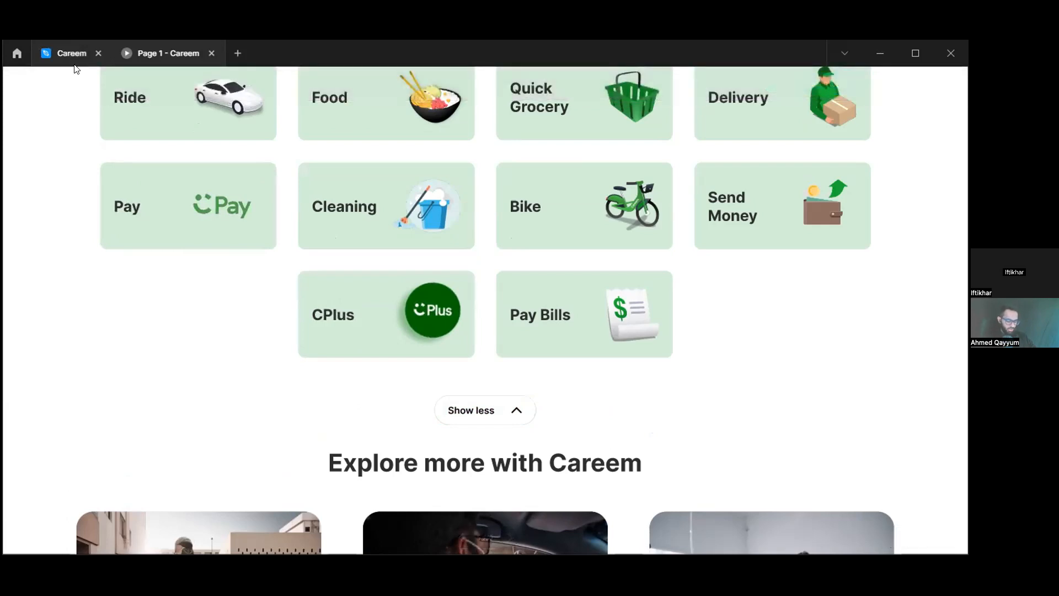
{"action": "left_click", "coordinate": [160, 53]}
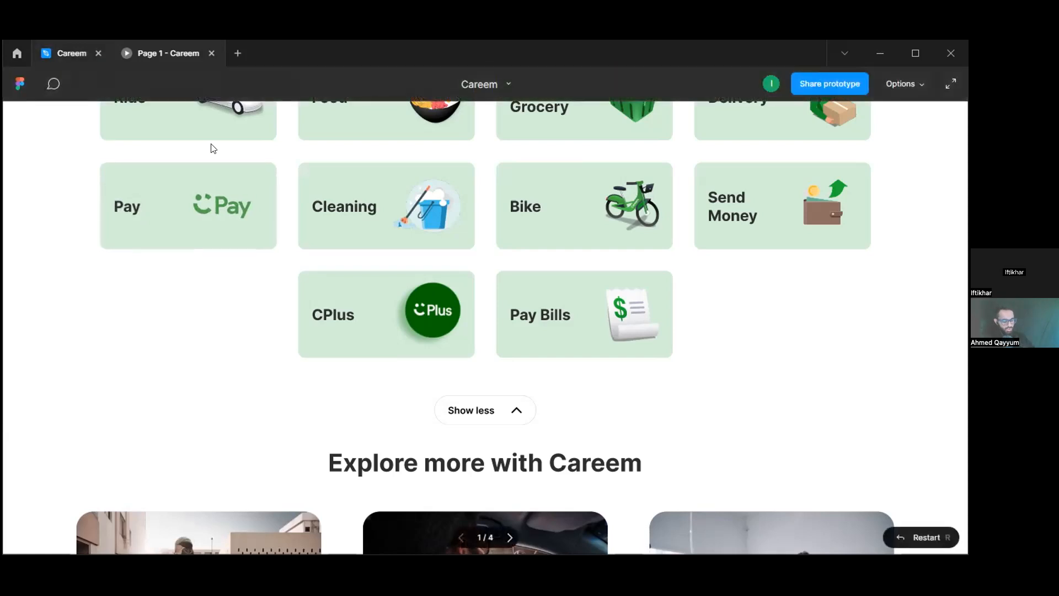
{"action": "key", "text": "ctrl+shift+Tab"}
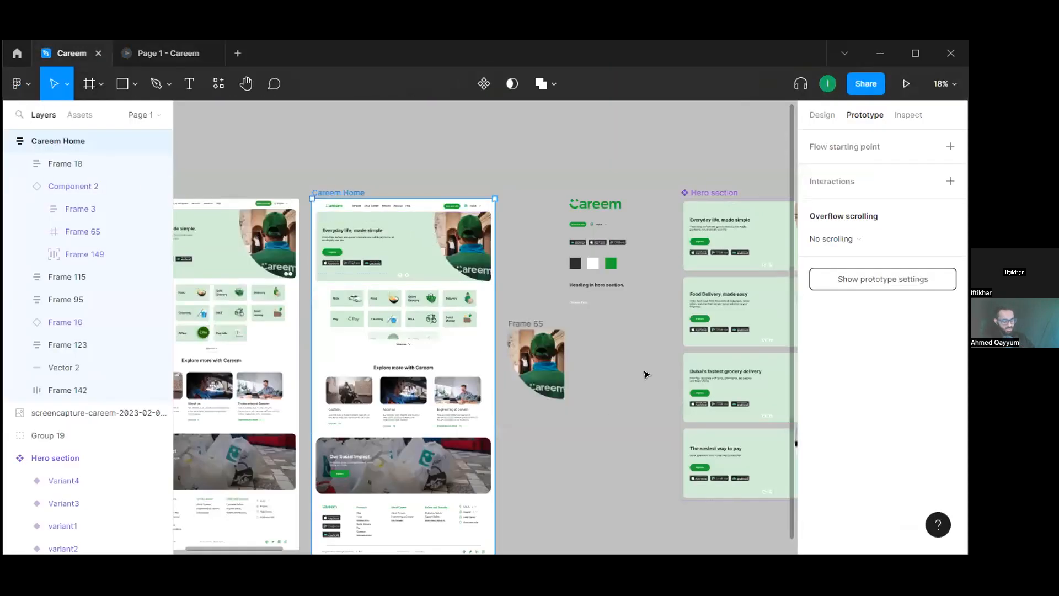
{"action": "scroll", "coordinate": [647, 375], "scroll_direction": "right", "scroll_amount": 5}
{"action": "scroll", "coordinate": [651, 389], "scroll_direction": "up", "scroll_amount": 5}
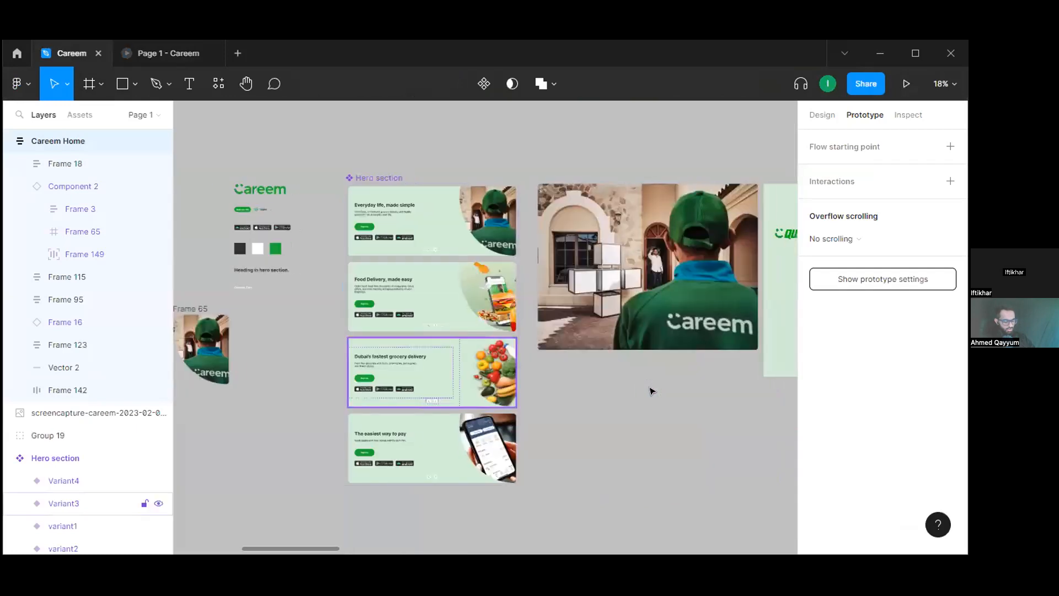
{"action": "scroll", "coordinate": [652, 390], "scroll_direction": "right", "scroll_amount": 10}
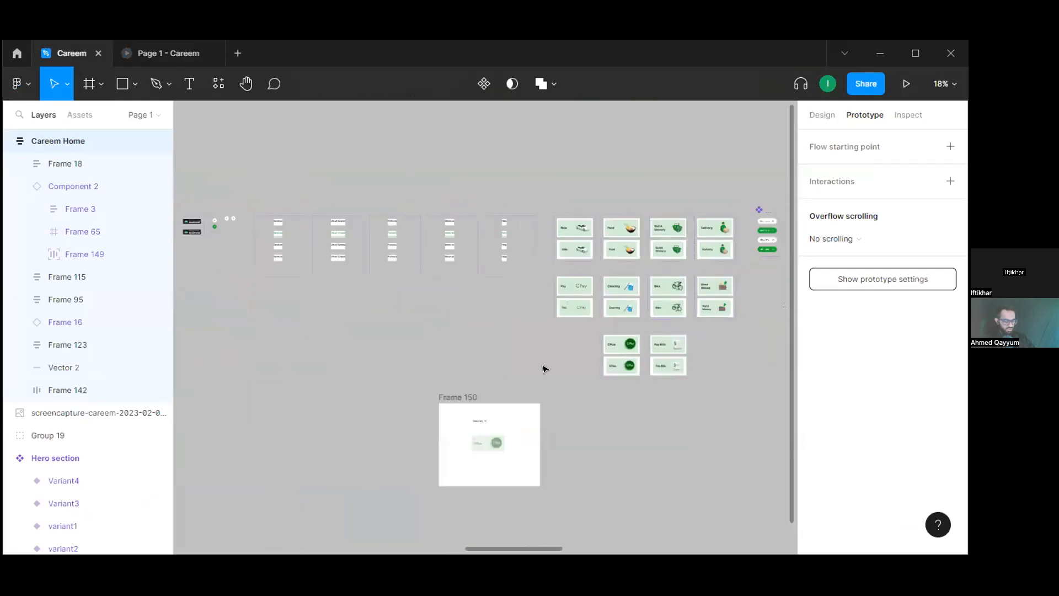
{"action": "scroll", "coordinate": [624, 276], "scroll_direction": "up", "scroll_amount": 10}
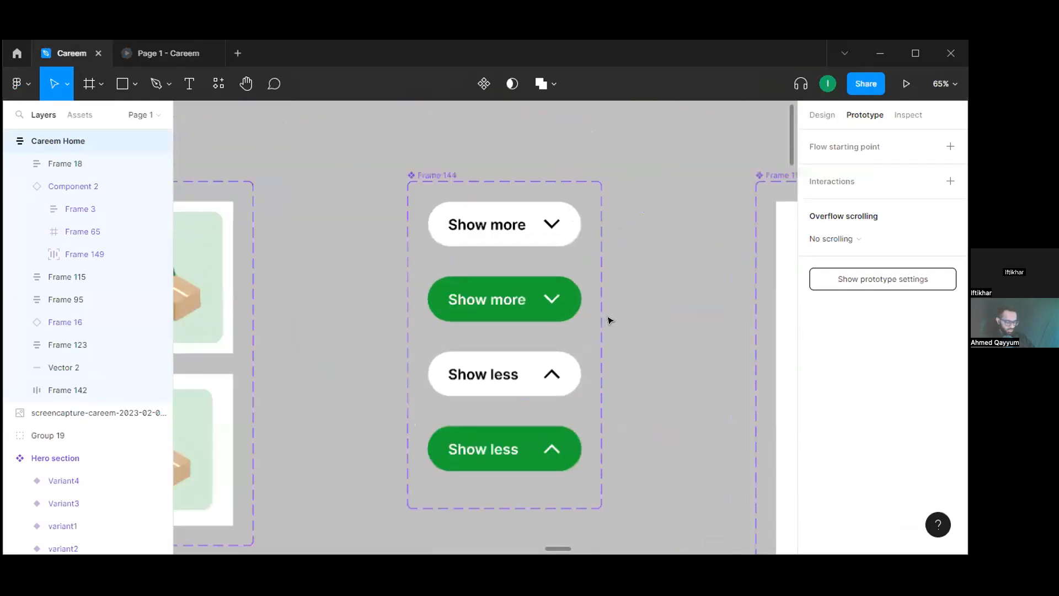
{"action": "scroll", "coordinate": [610, 320], "scroll_direction": "down", "scroll_amount": 5}
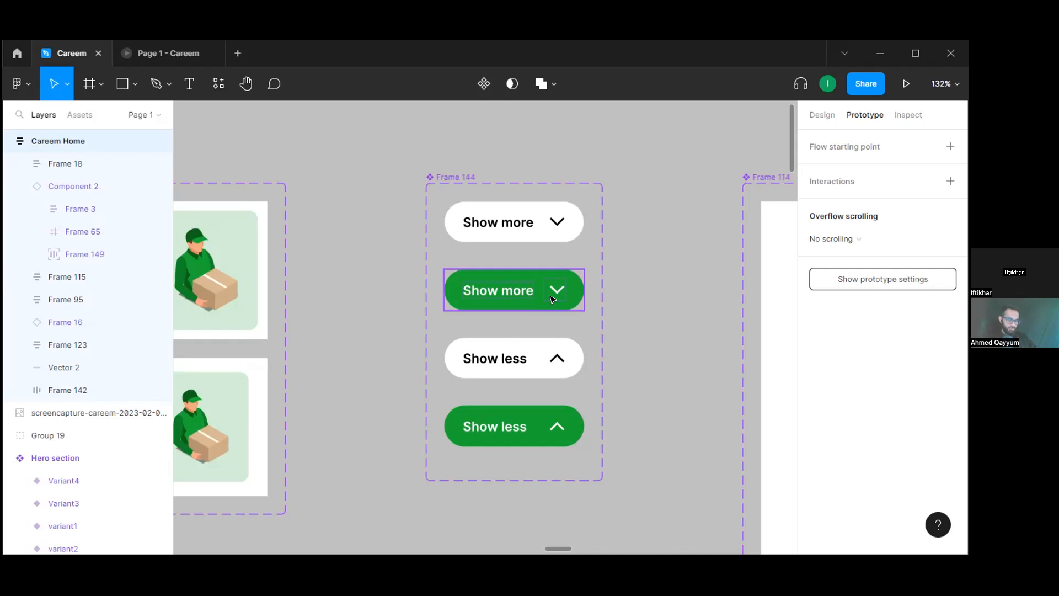
- Compare the arrow frames in Frame 144's Default Show more and Variant3 Show less buttons, going down to the Default's nested more icon
{"action": "left_click", "coordinate": [560, 222], "text": "ctrl"}
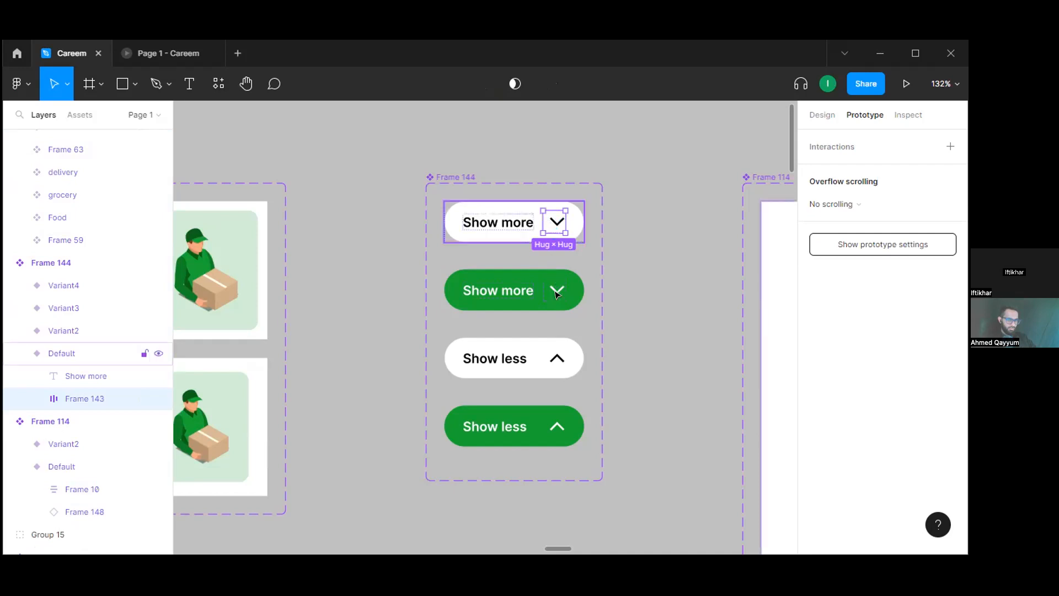
{"action": "left_click", "coordinate": [558, 359]}
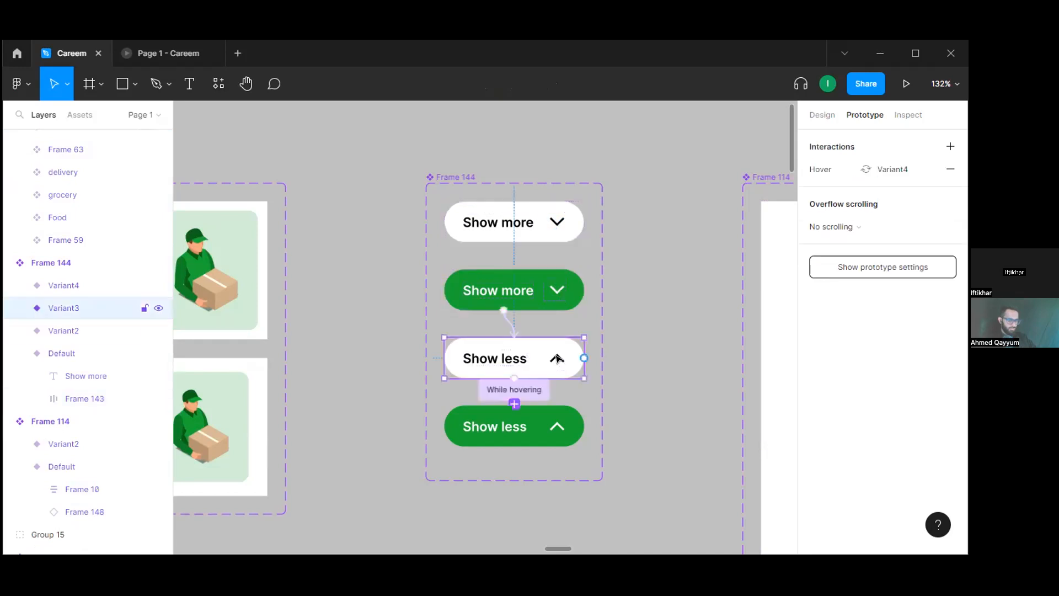
{"action": "double_click", "coordinate": [558, 359]}
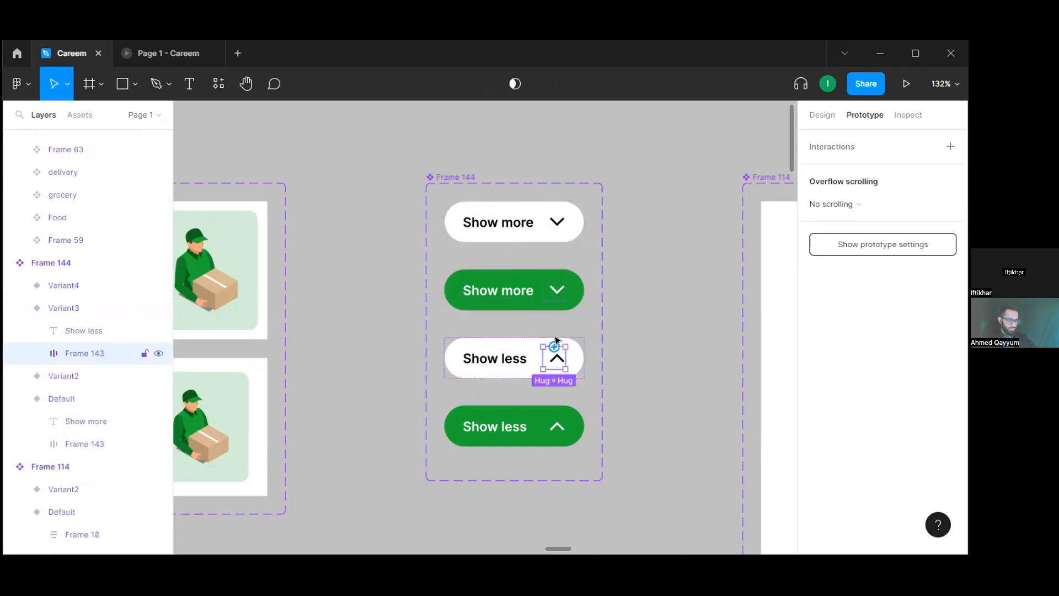
{"action": "left_click", "coordinate": [557, 223]}
{"action": "double_click", "coordinate": [557, 222]}
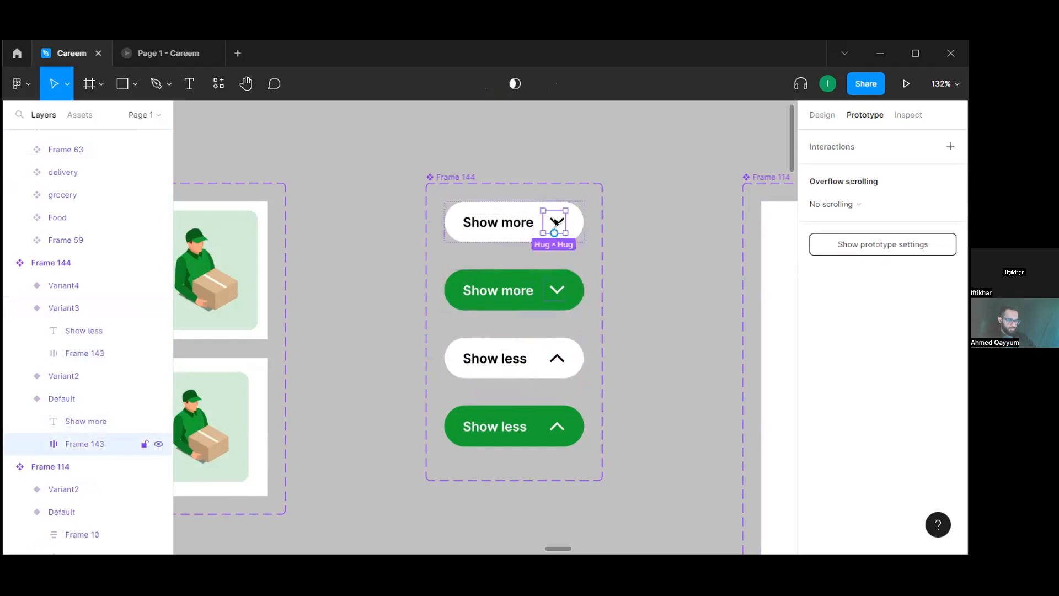
{"action": "double_click", "coordinate": [557, 222]}
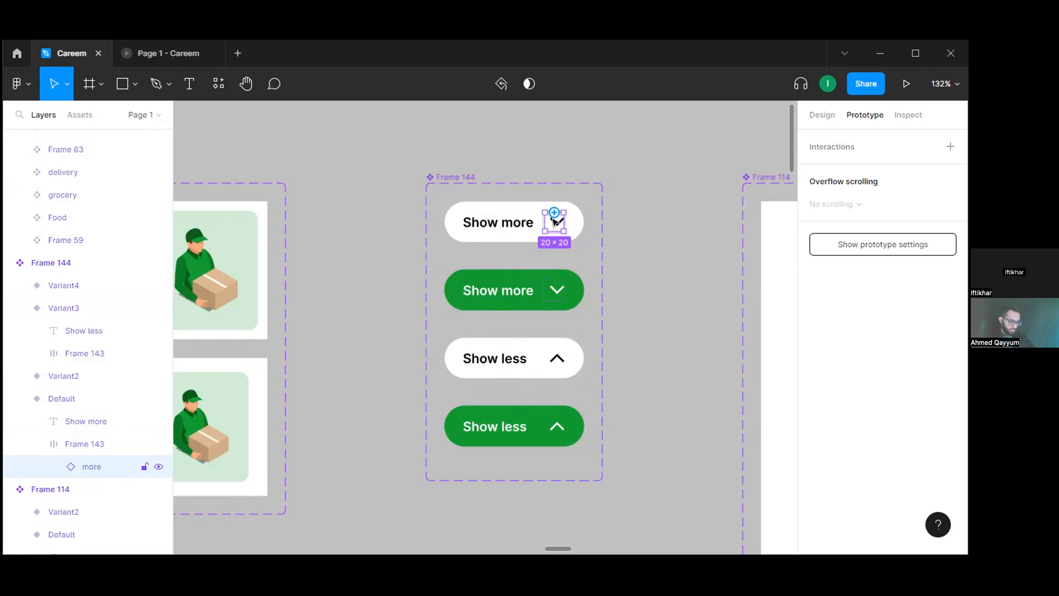
- Inspect the arrow icon nested in Variant3's Show less button, down to its Rectangle 25 layer, and clear the selection
{"action": "left_click", "coordinate": [556, 359]}
{"action": "left_click", "coordinate": [556, 357]}
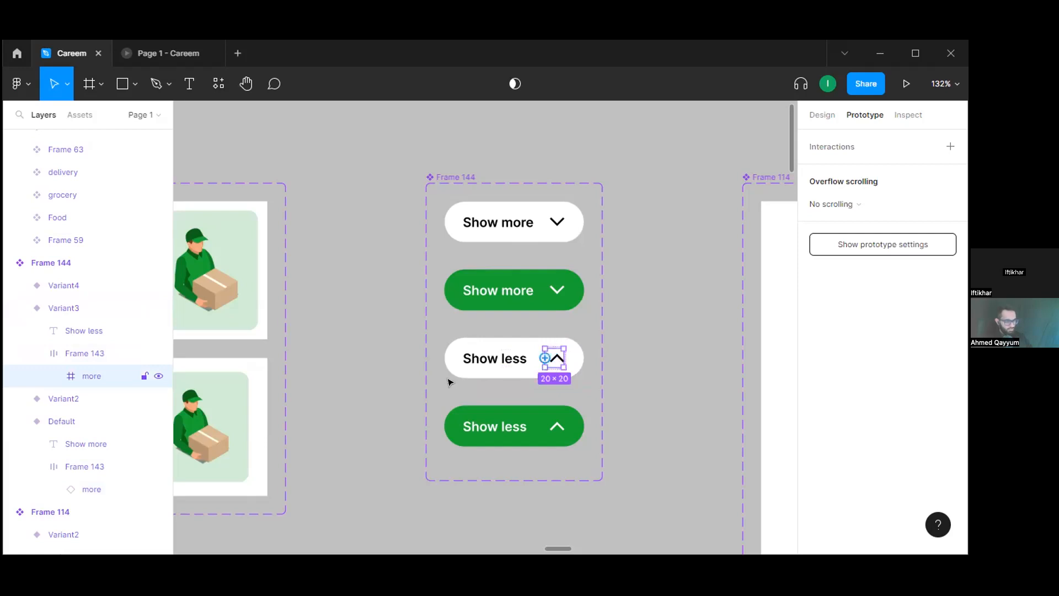
{"action": "left_click", "coordinate": [54, 375]}
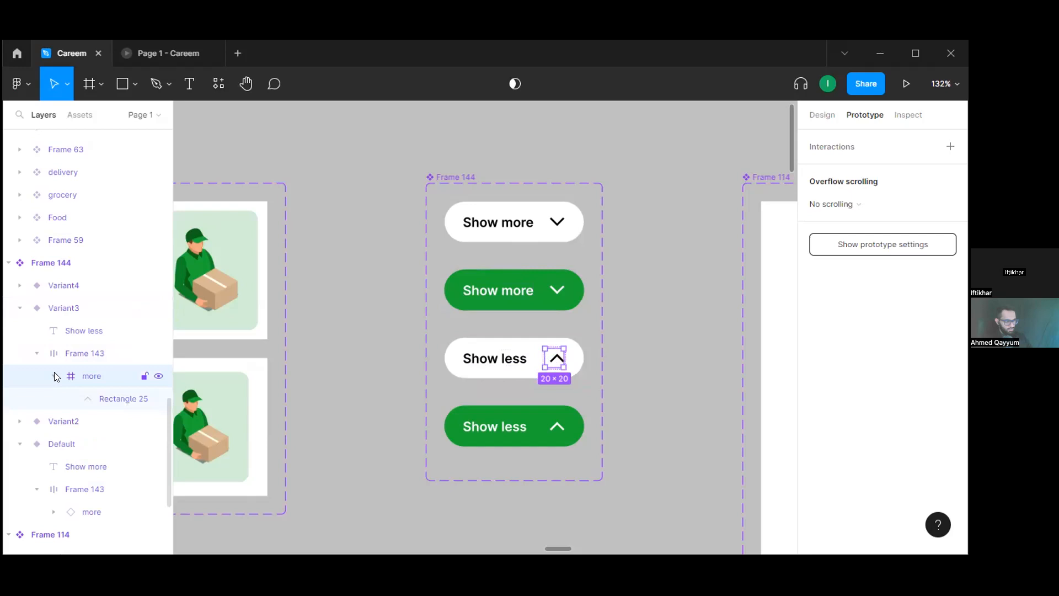
{"action": "left_click", "coordinate": [110, 405]}
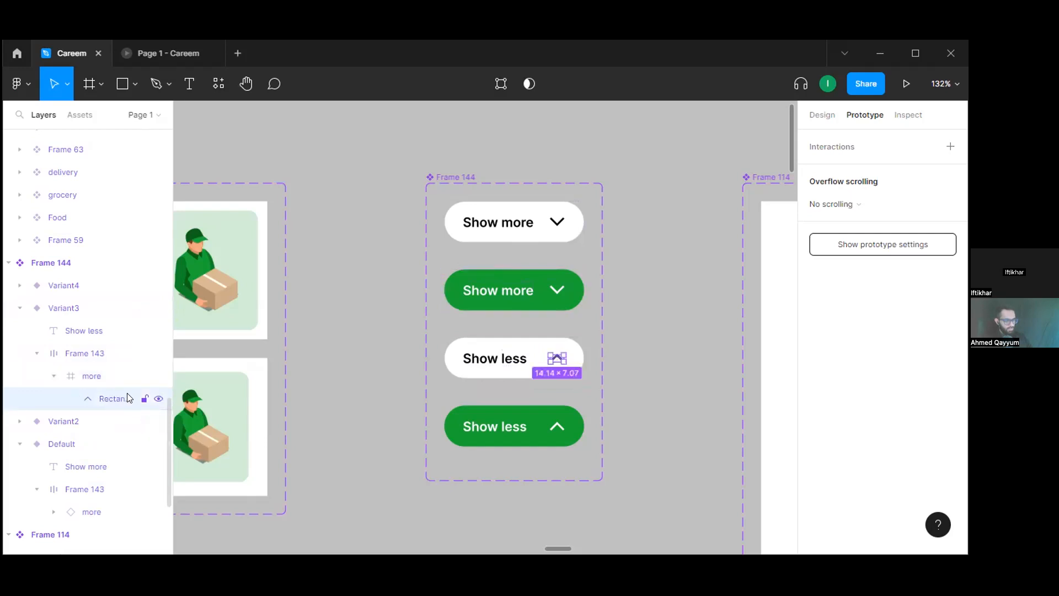
{"action": "left_click", "coordinate": [636, 416]}
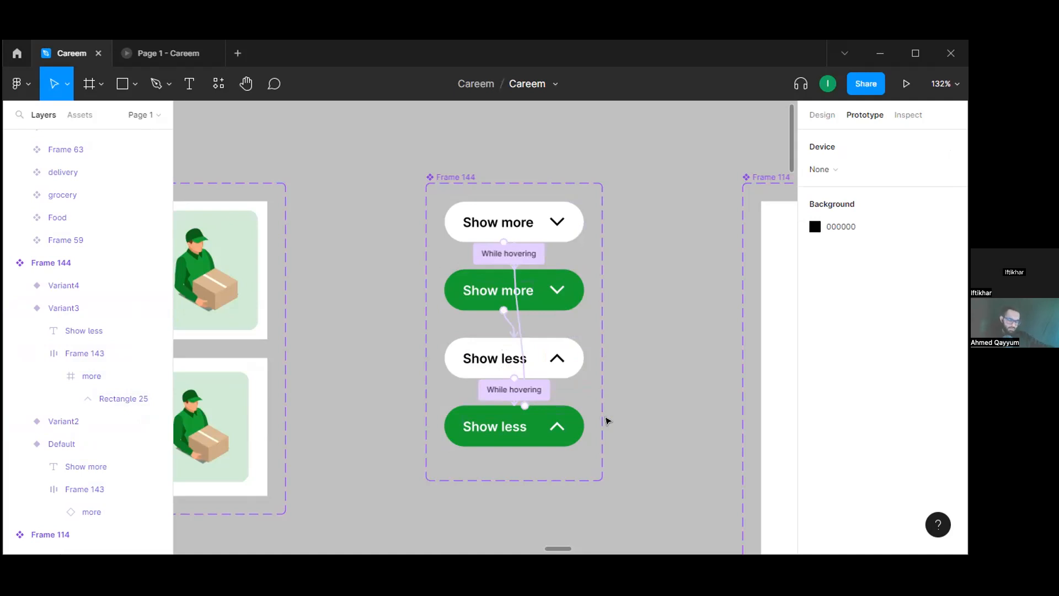
- Switch from the prototype settings to the design settings and find the Careem Home frame on the canvas again
{"action": "scroll", "coordinate": [629, 435], "scroll_direction": "down", "scroll_amount": 10}
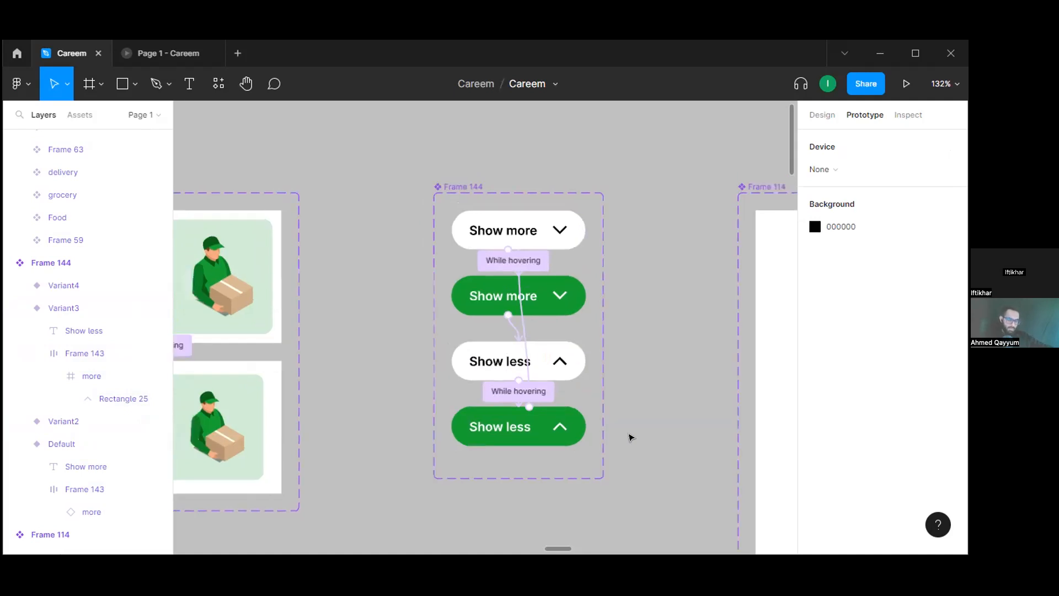
{"action": "scroll", "coordinate": [587, 465], "scroll_direction": "down", "scroll_amount": 5}
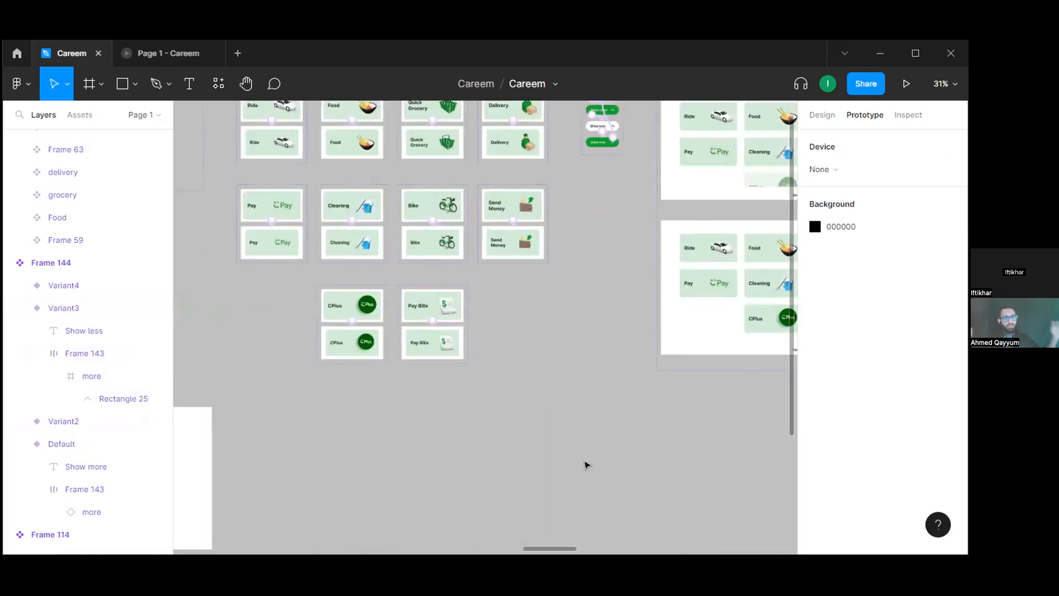
{"action": "scroll", "coordinate": [586, 463], "scroll_direction": "down", "scroll_amount": 5}
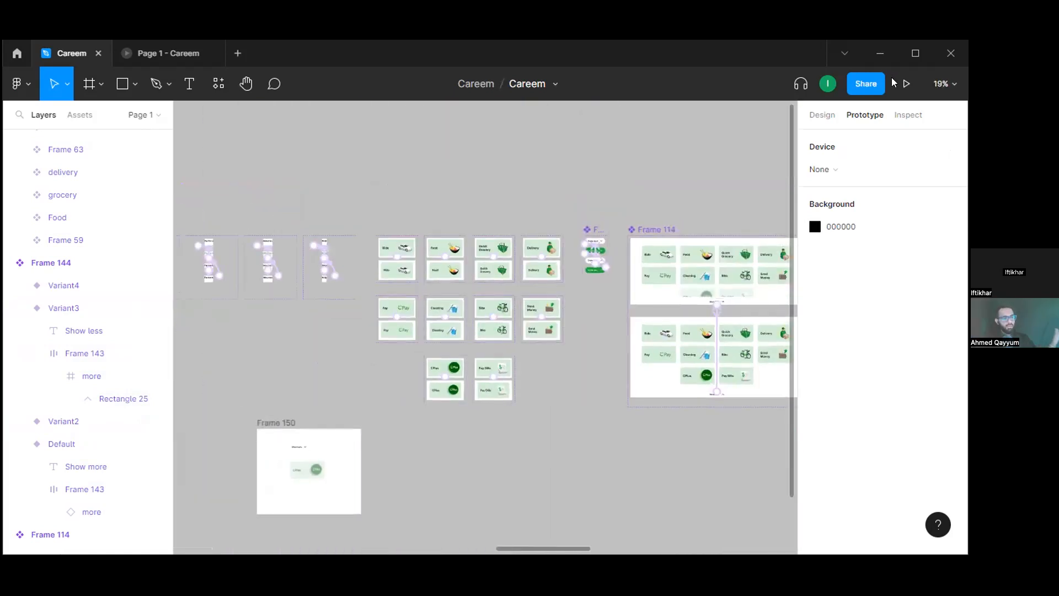
{"action": "left_click", "coordinate": [822, 119]}
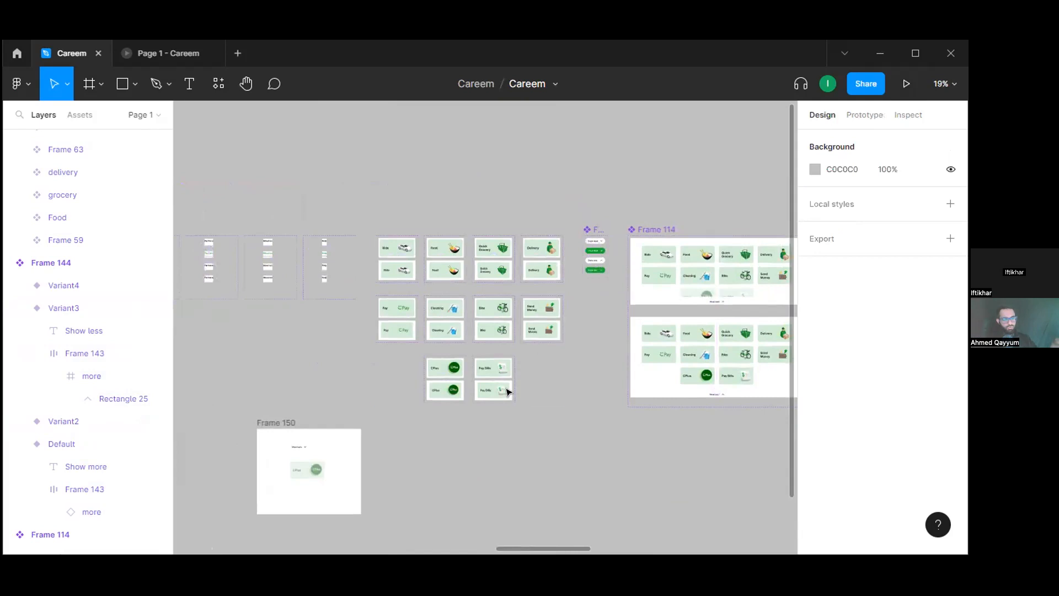
{"action": "scroll", "coordinate": [669, 406], "scroll_direction": "left", "scroll_amount": 2}
{"action": "scroll", "coordinate": [669, 406], "scroll_direction": "left", "scroll_amount": 6}
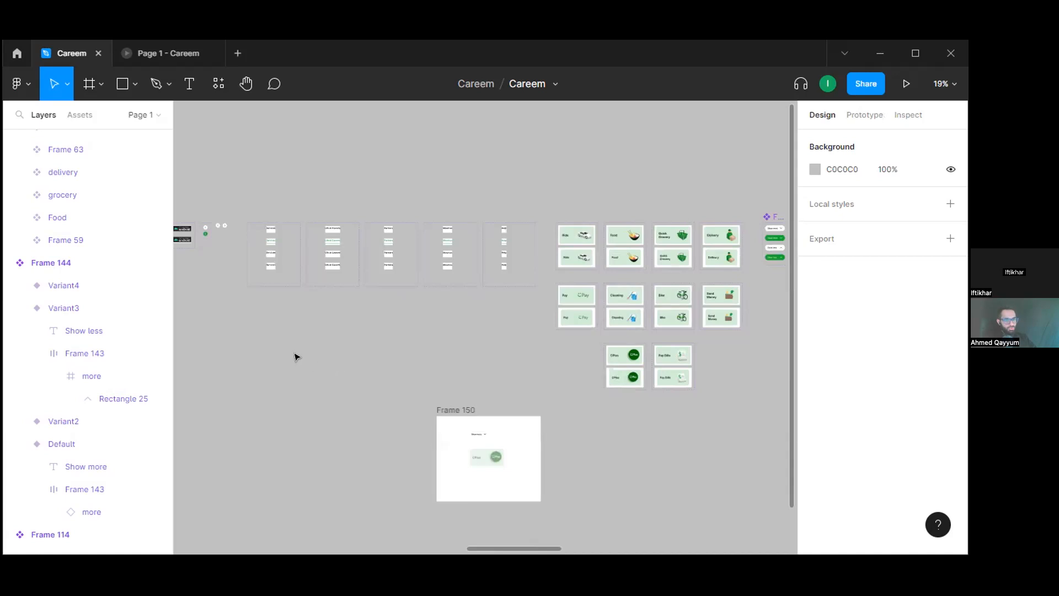
{"action": "left_click_drag", "start_coordinate": [315, 335], "coordinate": [384, 338]}
{"action": "scroll", "coordinate": [469, 334], "scroll_direction": "left", "scroll_amount": 12}
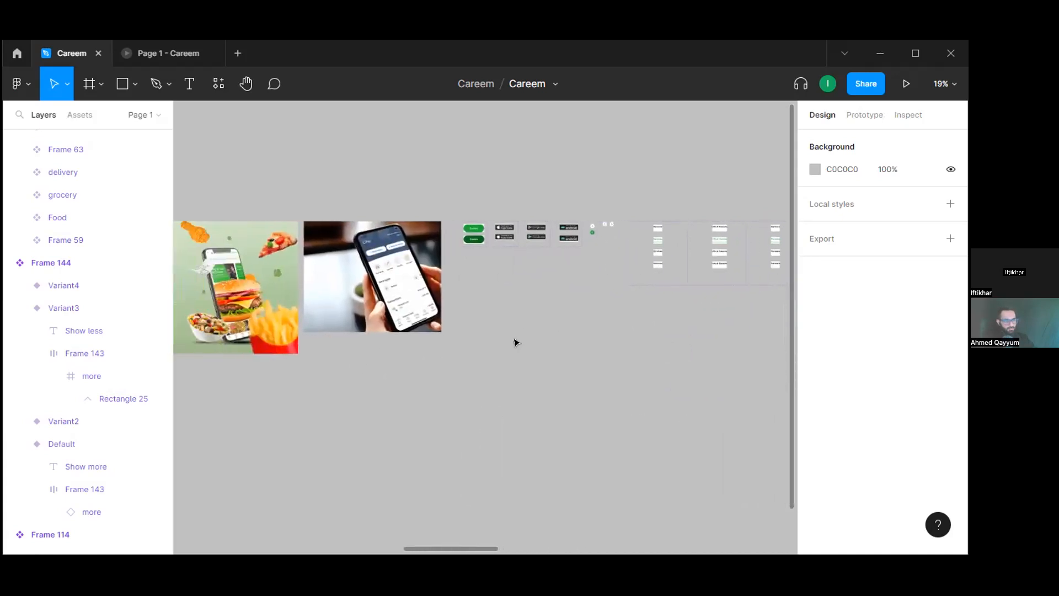
{"action": "scroll", "coordinate": [496, 367], "scroll_direction": "left", "scroll_amount": 4}
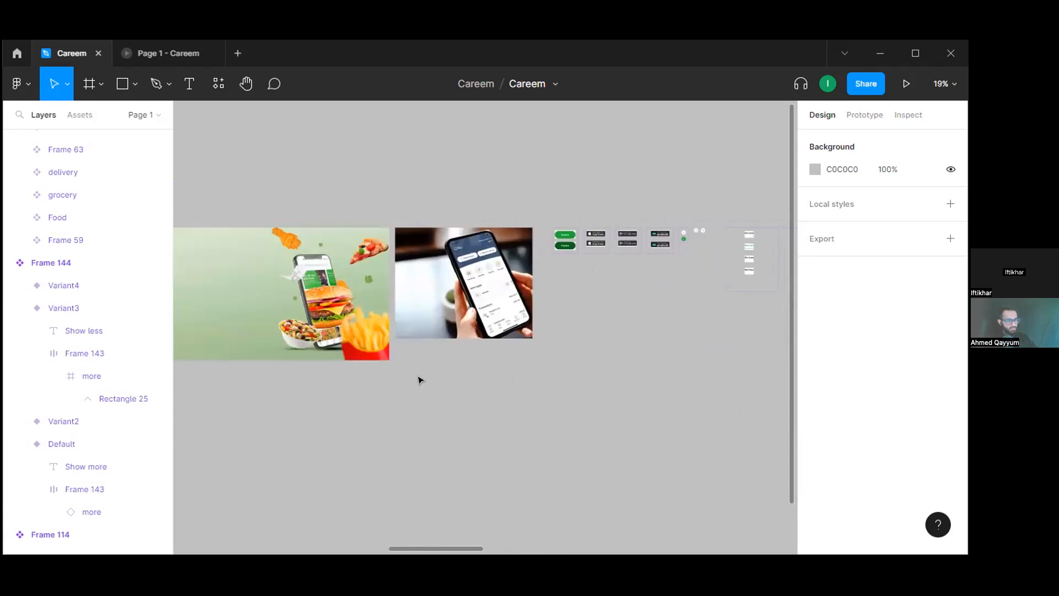
{"action": "scroll", "coordinate": [499, 395], "scroll_direction": "left", "scroll_amount": 6}
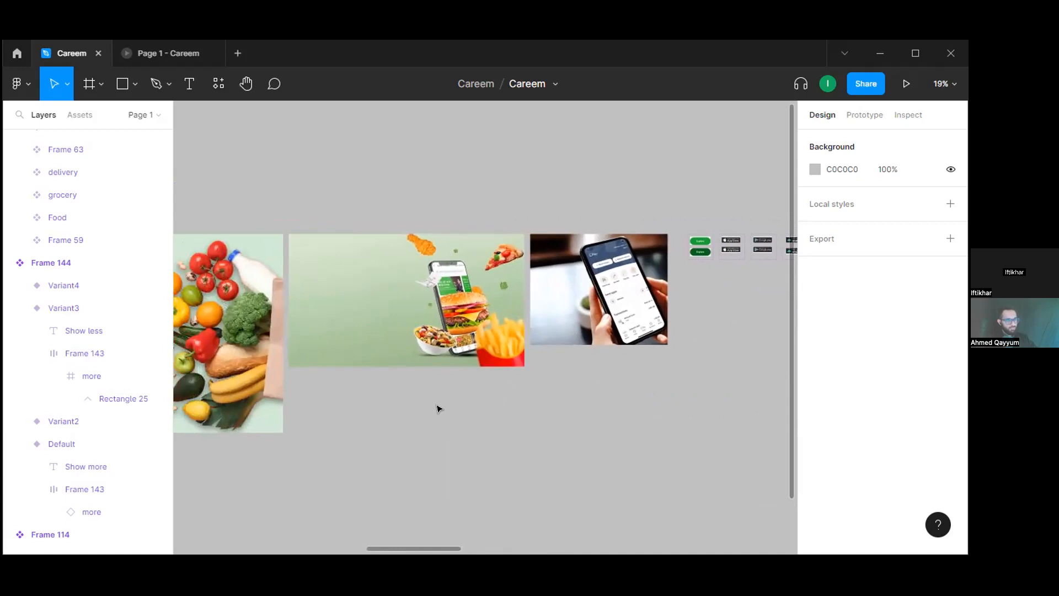
{"action": "scroll", "coordinate": [437, 409], "scroll_direction": "down", "scroll_amount": 2}
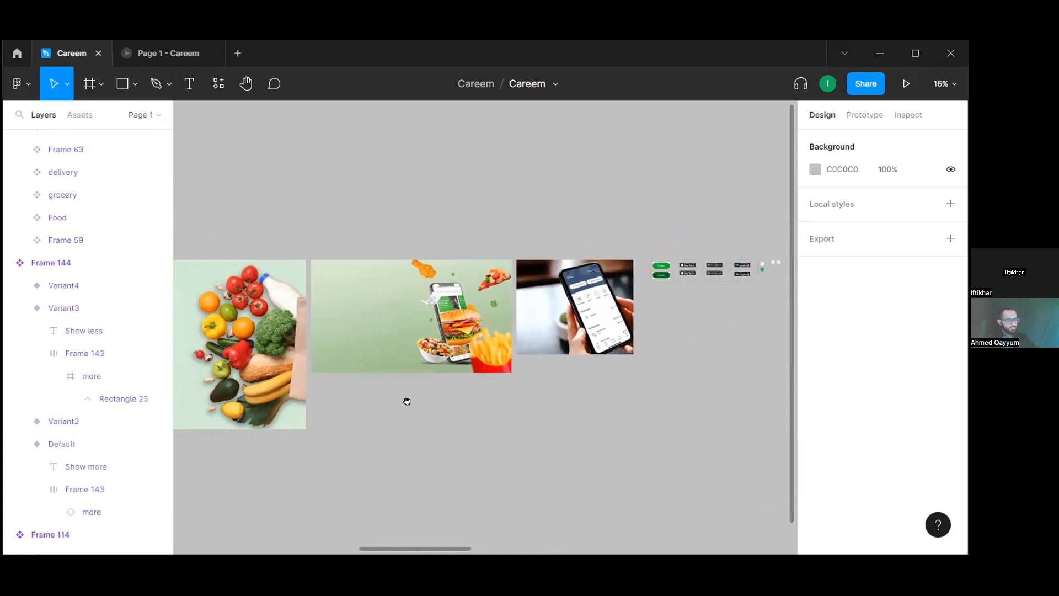
{"action": "scroll", "coordinate": [408, 402], "scroll_direction": "left", "scroll_amount": 6}
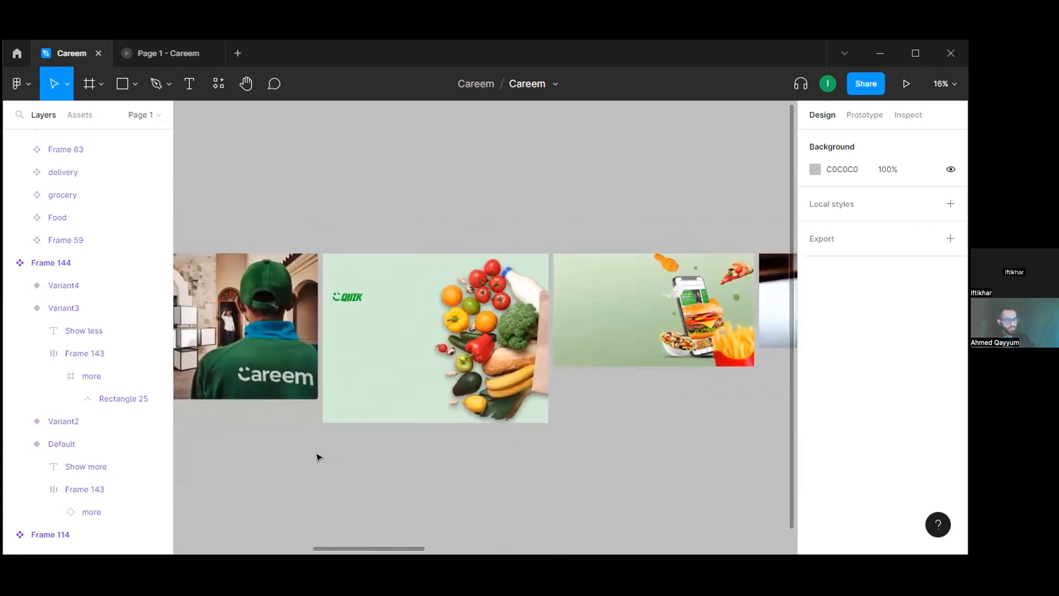
{"action": "scroll", "coordinate": [317, 456], "scroll_direction": "left", "scroll_amount": 6}
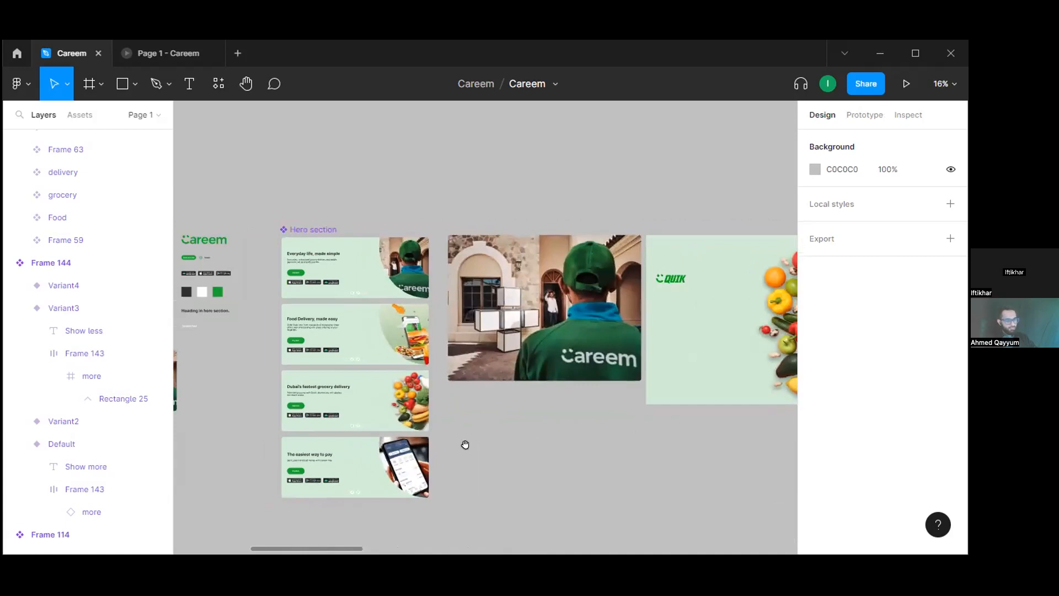
{"action": "scroll", "coordinate": [465, 444], "scroll_direction": "left", "scroll_amount": 10}
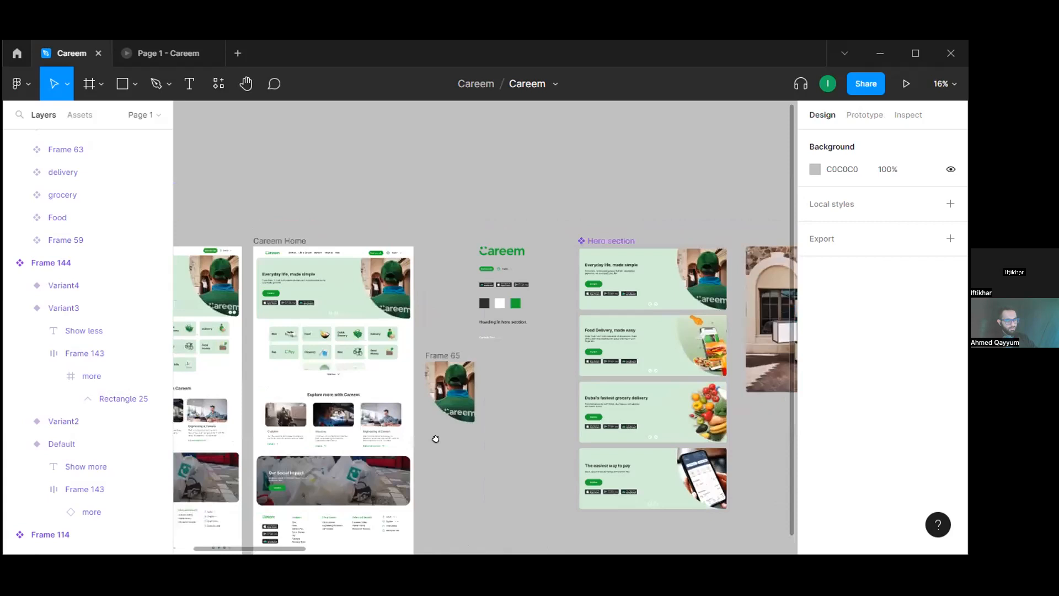
{"action": "scroll", "coordinate": [578, 430], "scroll_direction": "left", "scroll_amount": 5}
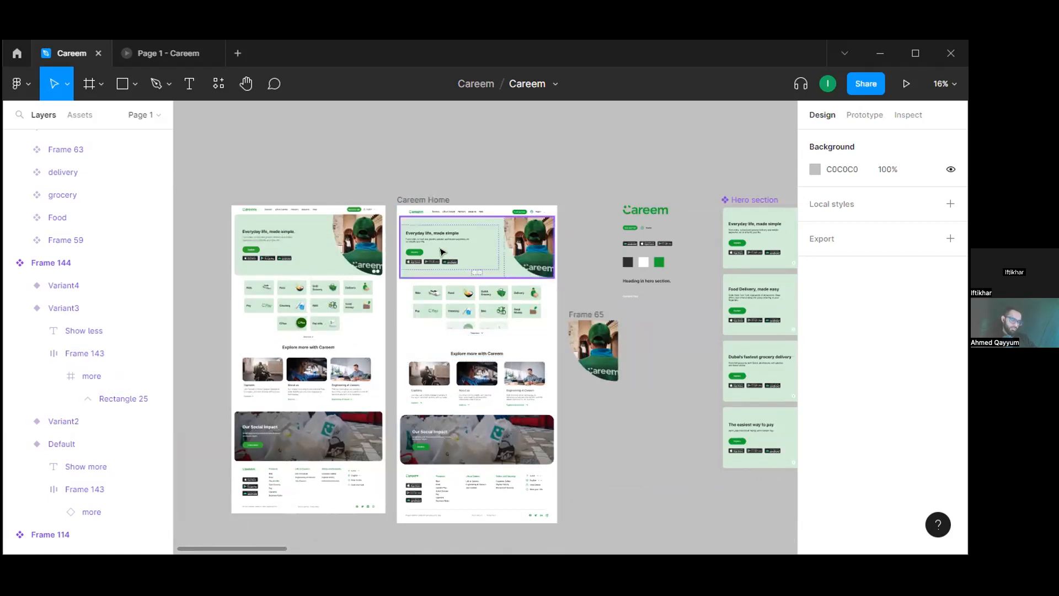
- Examine the layout of the service cards section and the Explore more with Careem section in the Careem Home frame
{"action": "left_click", "coordinate": [450, 270]}
{"action": "left_click", "coordinate": [456, 318]}
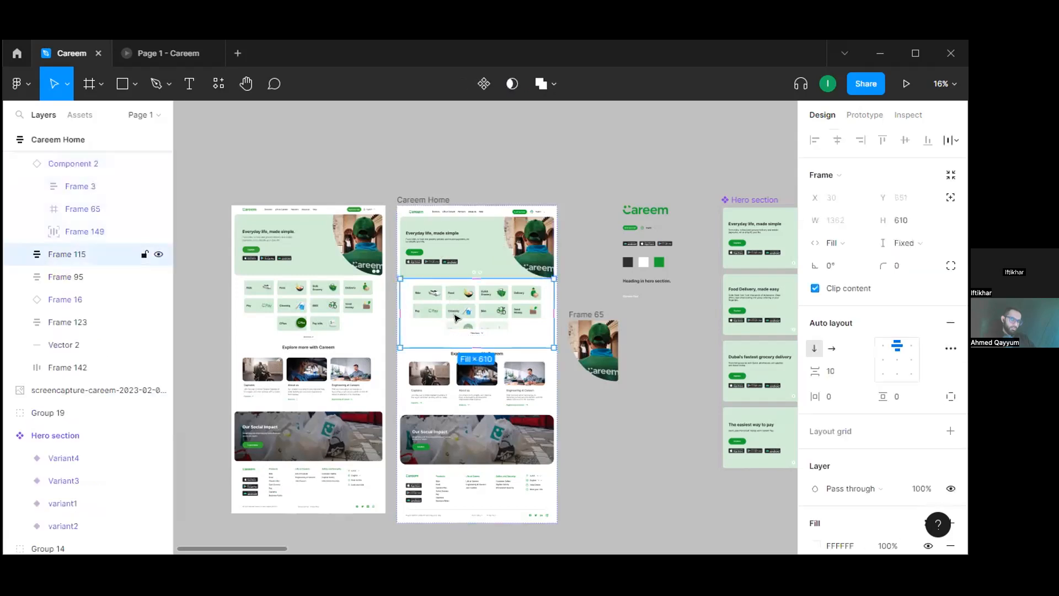
{"action": "left_click", "coordinate": [461, 376]}
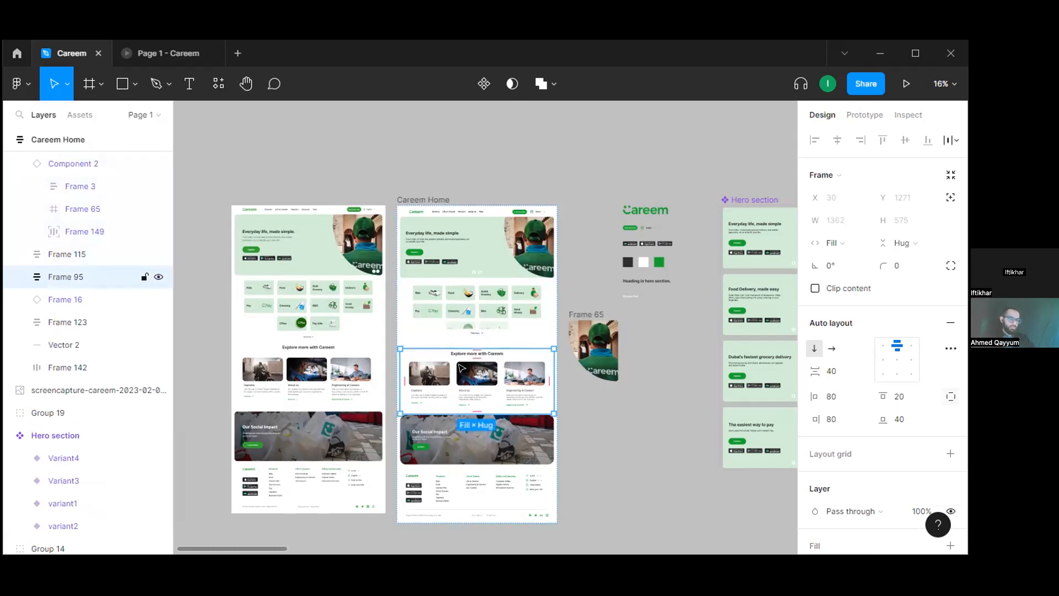
{"action": "left_click", "coordinate": [472, 326]}
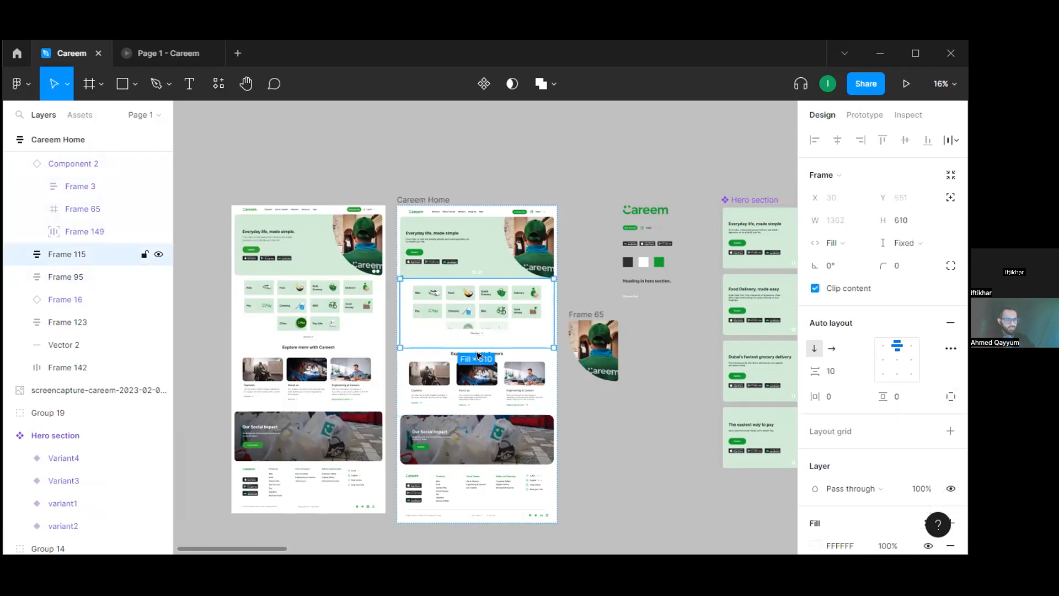
{"action": "scroll", "coordinate": [469, 353], "scroll_direction": "up", "scroll_amount": 3}
{"action": "scroll", "coordinate": [463, 401], "scroll_direction": "up", "scroll_amount": 1}
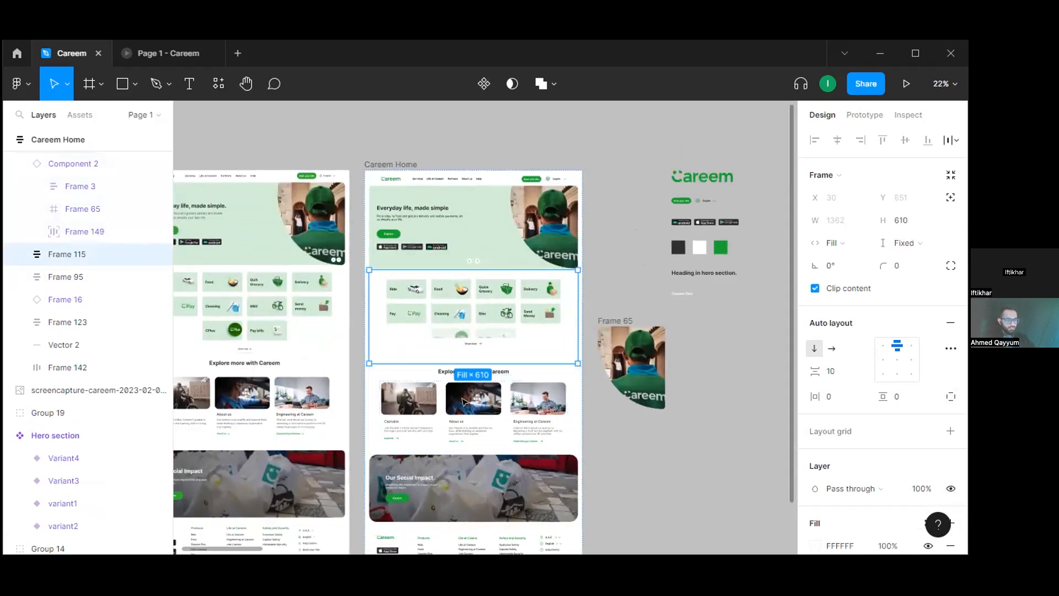
{"action": "scroll", "coordinate": [463, 401], "scroll_direction": "down", "scroll_amount": 1}
{"action": "scroll", "coordinate": [464, 401], "scroll_direction": "up", "scroll_amount": 3}
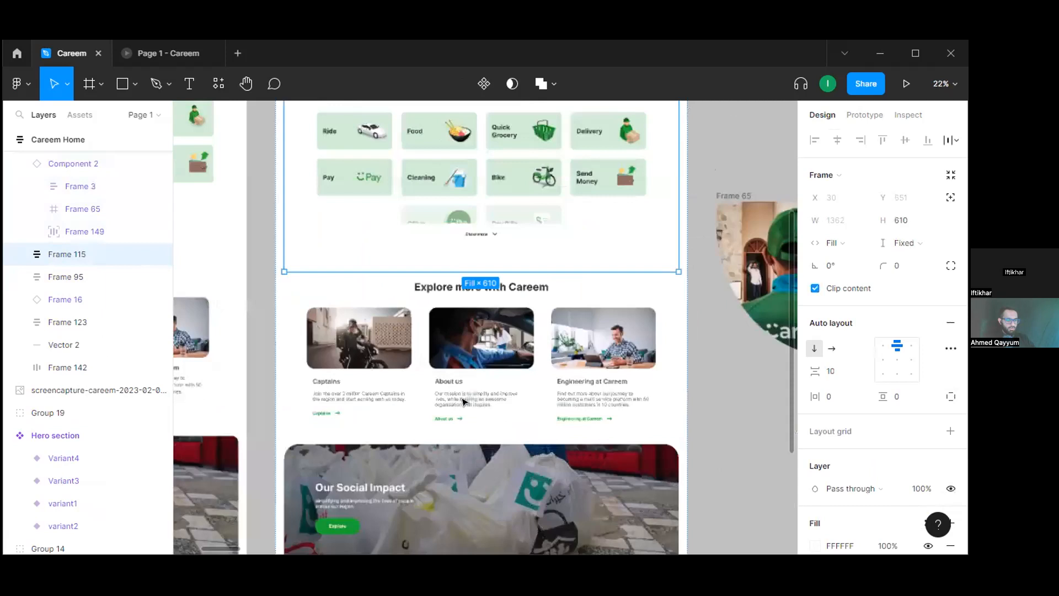
{"action": "scroll", "coordinate": [463, 401], "scroll_direction": "up", "scroll_amount": 4}
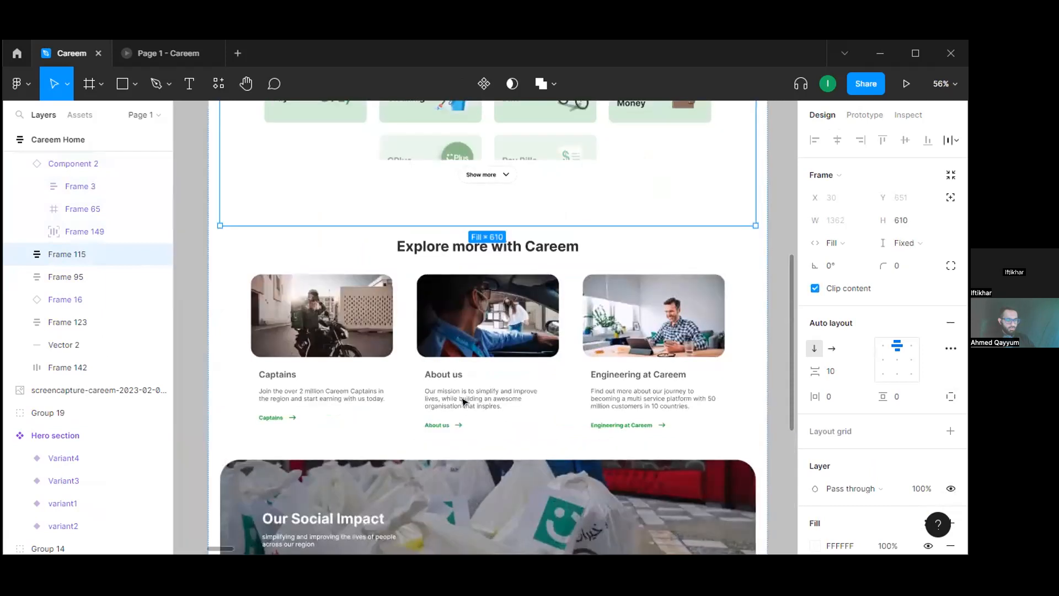
- Inspect the auto layout settings of the Explore more with Careem section, Frame 95, and clear the selection
{"action": "scroll", "coordinate": [463, 401], "scroll_direction": "down", "scroll_amount": 1}
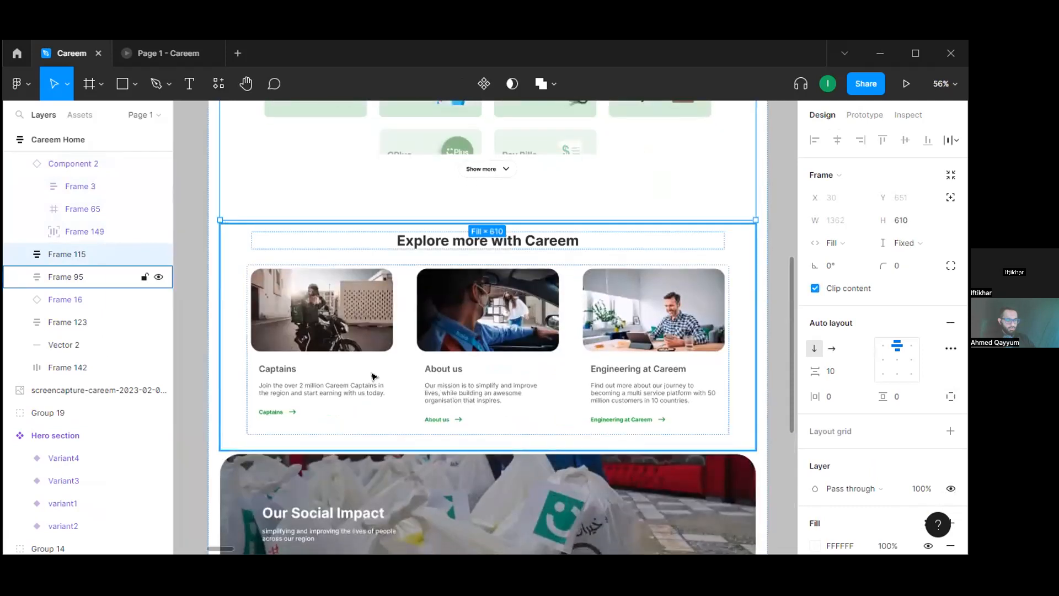
{"action": "left_click", "coordinate": [347, 370]}
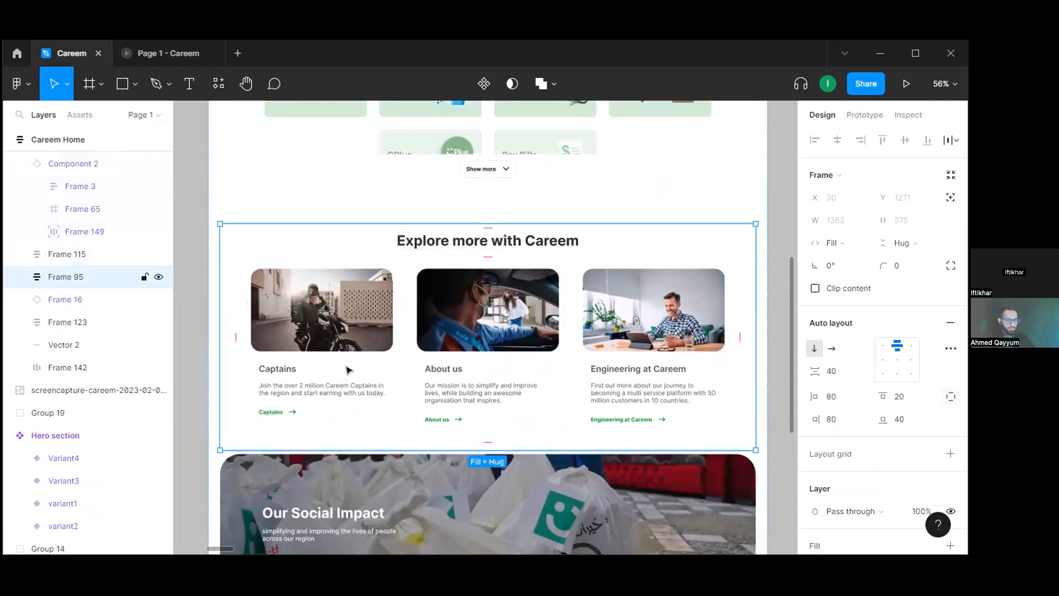
{"action": "scroll", "coordinate": [347, 369], "scroll_direction": "down", "scroll_amount": 2}
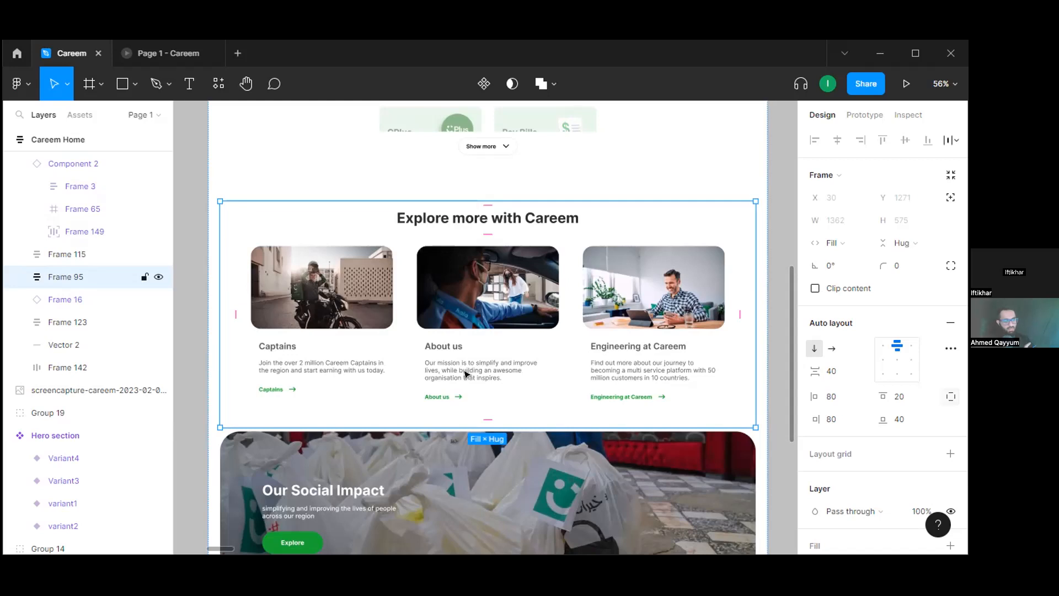
{"action": "left_click", "coordinate": [237, 431]}
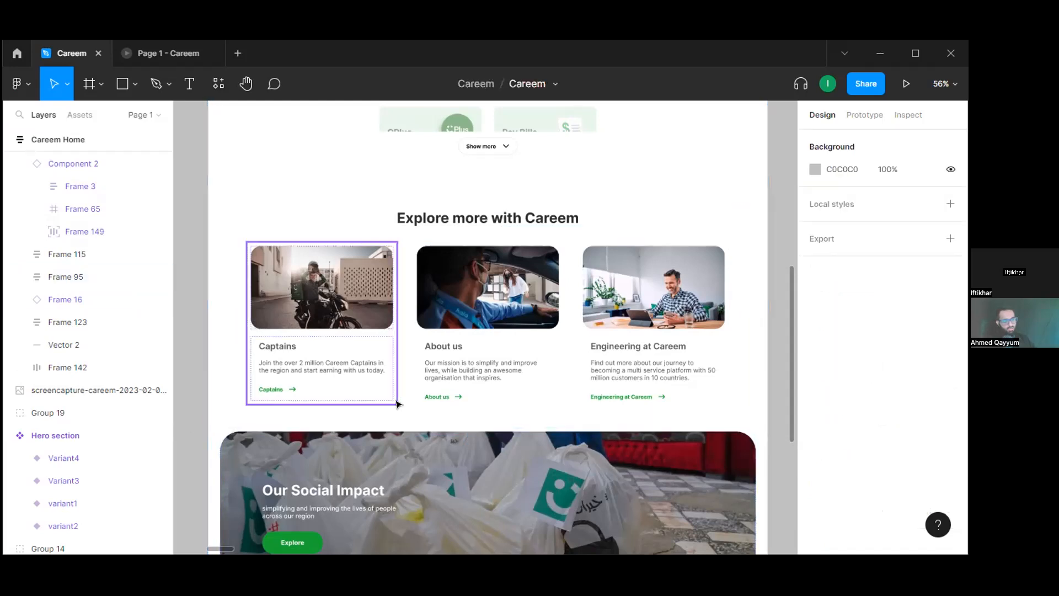
- Look over the Explore more with Careem cards, the Our Social Impact banner and the footer in the Careem Home frame
{"action": "scroll", "coordinate": [396, 405], "scroll_direction": "down", "scroll_amount": 2}
{"action": "scroll", "coordinate": [396, 404], "scroll_direction": "down", "scroll_amount": 2}
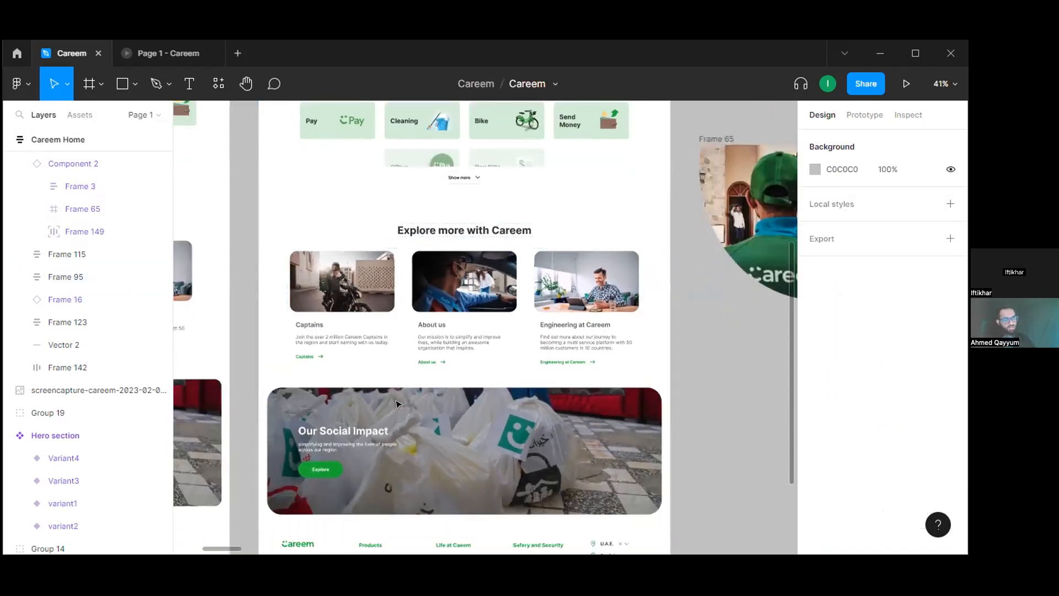
{"action": "scroll", "coordinate": [396, 404], "scroll_direction": "down", "scroll_amount": 1}
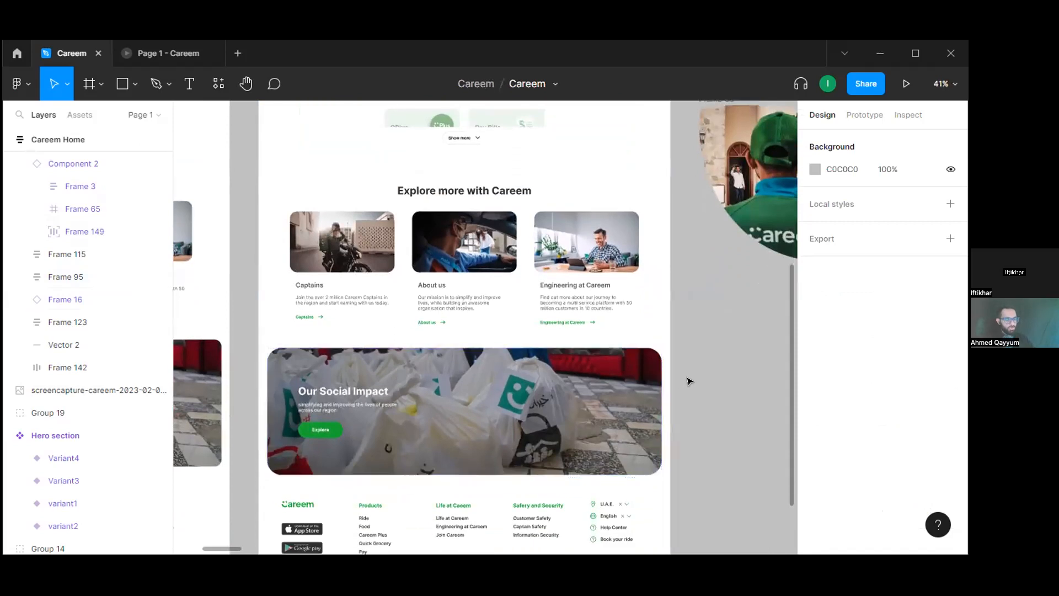
{"action": "left_click_drag", "start_coordinate": [699, 348], "coordinate": [668, 353]}
{"action": "scroll", "coordinate": [704, 345], "scroll_direction": "down", "scroll_amount": 2}
{"action": "scroll", "coordinate": [668, 354], "scroll_direction": "right", "scroll_amount": 1}
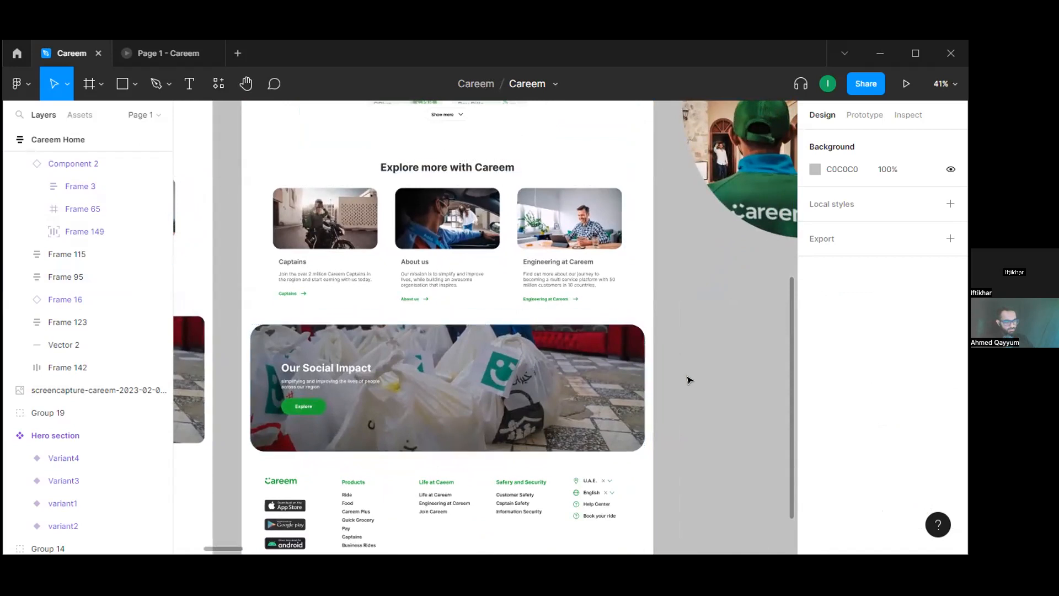
{"action": "scroll", "coordinate": [688, 379], "scroll_direction": "up", "scroll_amount": 1}
{"action": "scroll", "coordinate": [688, 379], "scroll_direction": "up", "scroll_amount": 1}
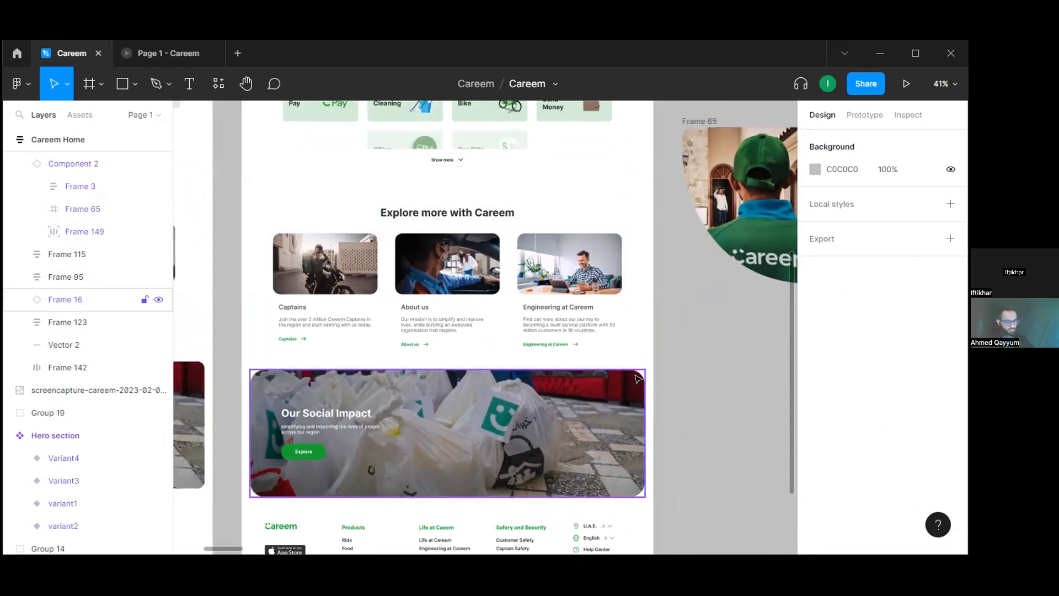
{"action": "scroll", "coordinate": [530, 450], "scroll_direction": "down", "scroll_amount": 1}
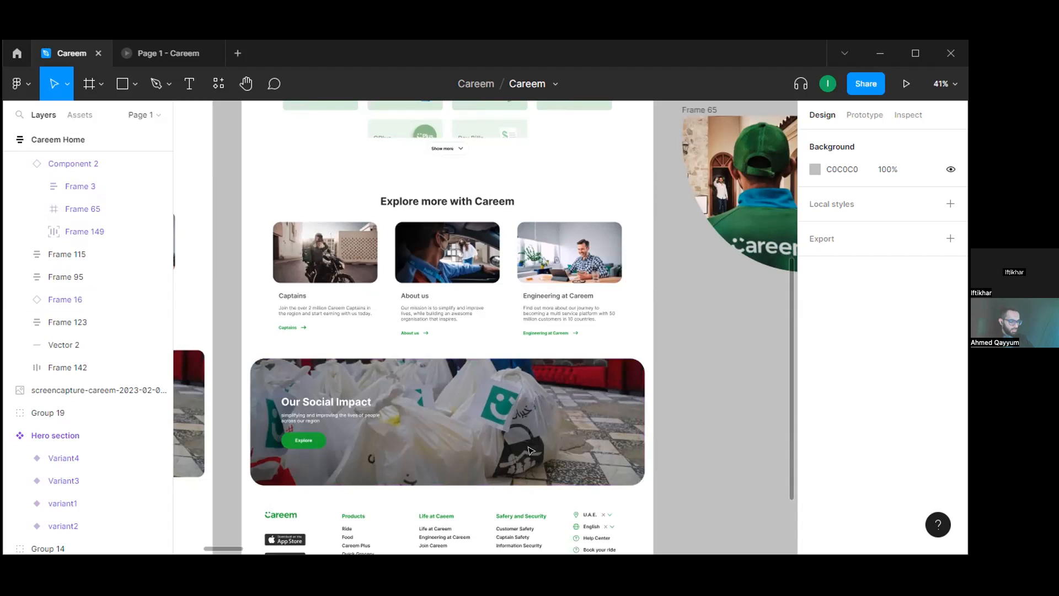
{"action": "scroll", "coordinate": [531, 450], "scroll_direction": "down", "scroll_amount": 2}
- Select the Our Social Impact banner, Frame 16, examine its design settings up close, and clear the selection
{"action": "left_click", "coordinate": [306, 394]}
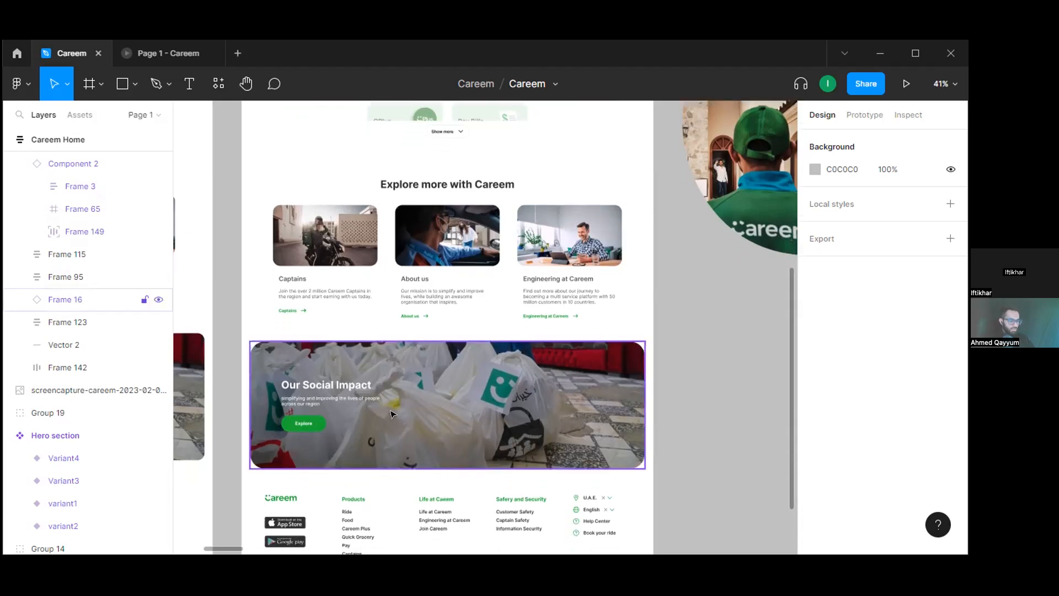
{"action": "left_click", "coordinate": [311, 465]}
{"action": "scroll", "coordinate": [311, 461], "scroll_direction": "up", "scroll_amount": 5}
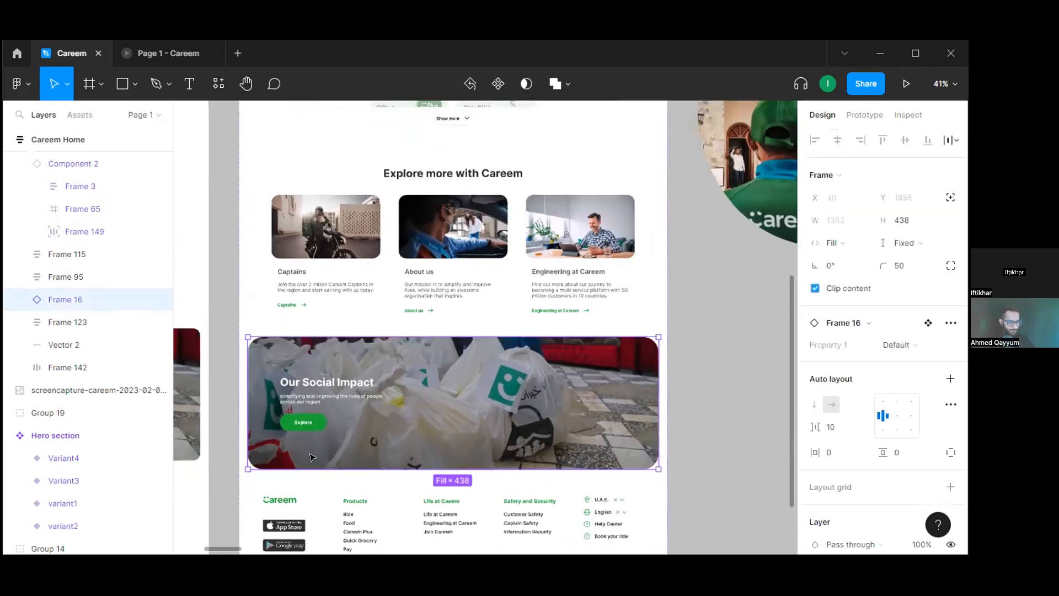
{"action": "left_click_drag", "start_coordinate": [428, 434], "coordinate": [377, 359]}
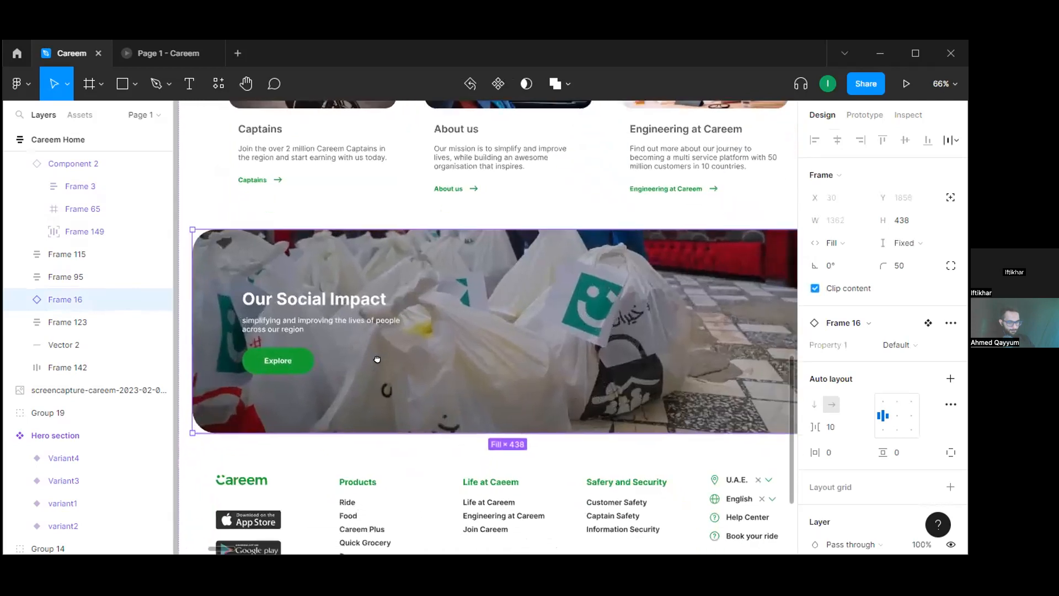
{"action": "scroll", "coordinate": [377, 359], "scroll_direction": "down", "scroll_amount": 2}
{"action": "scroll", "coordinate": [307, 349], "scroll_direction": "down", "scroll_amount": 2}
{"action": "scroll", "coordinate": [350, 356], "scroll_direction": "up", "scroll_amount": 1}
{"action": "scroll", "coordinate": [331, 359], "scroll_direction": "left", "scroll_amount": 1}
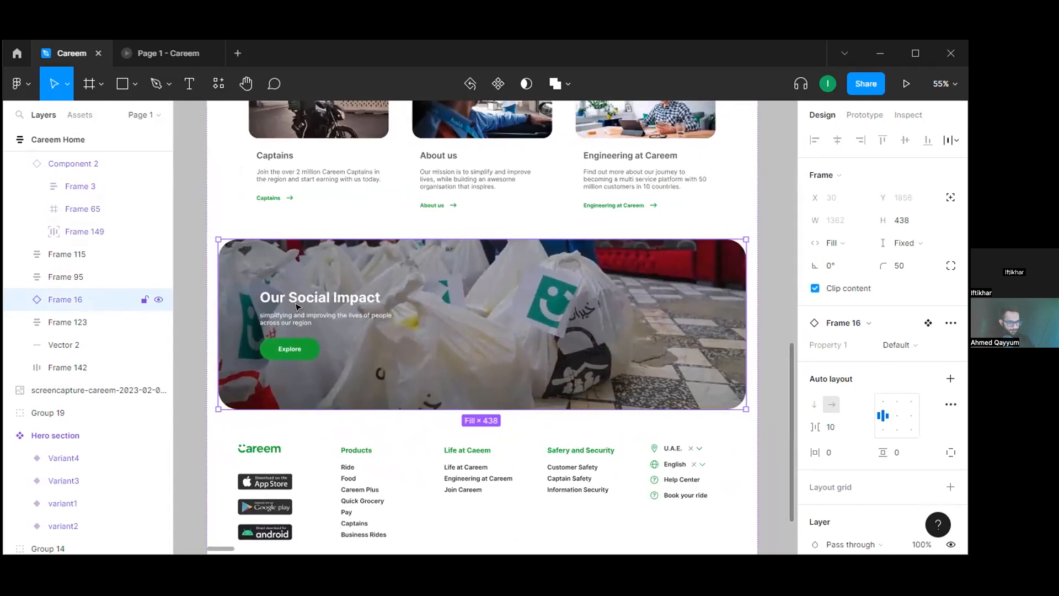
{"action": "left_click", "coordinate": [188, 377]}
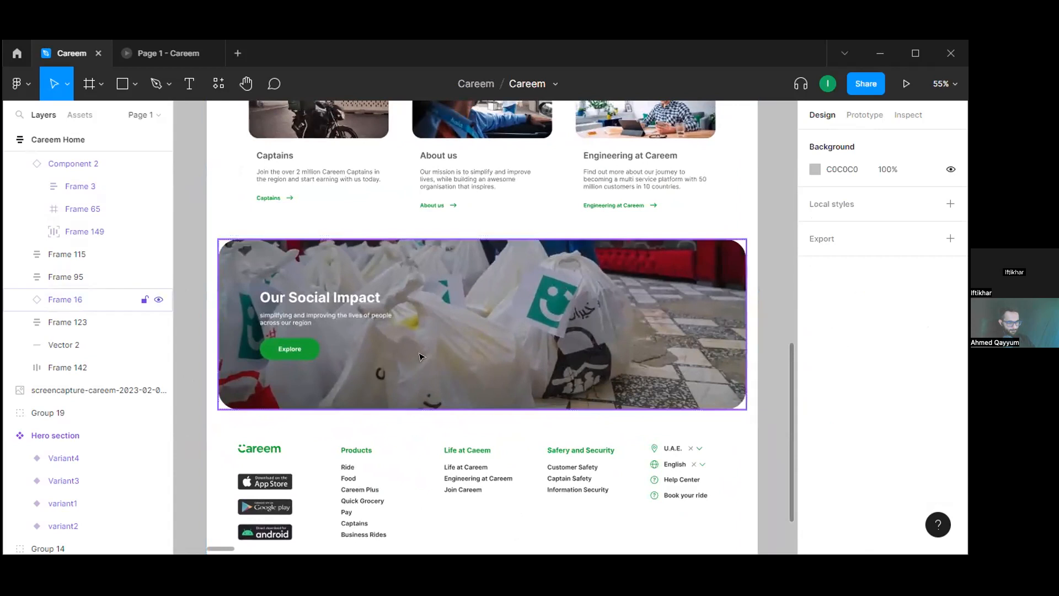
- Inspect the prototype interactions of the Our Social Impact banner
{"action": "scroll", "coordinate": [426, 364], "scroll_direction": "down", "scroll_amount": 1}
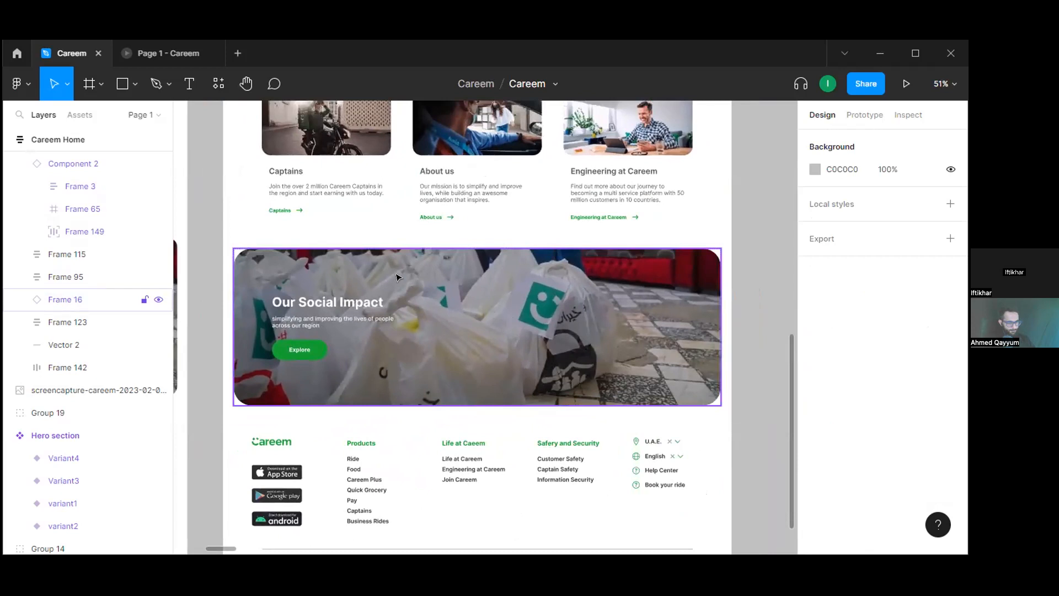
{"action": "left_click", "coordinate": [865, 115]}
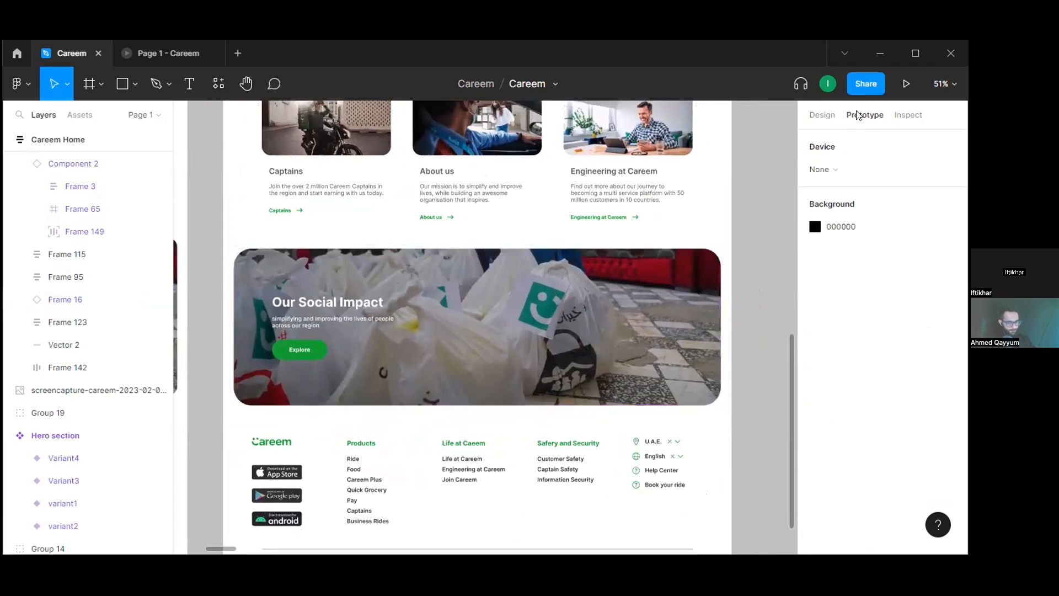
{"action": "left_click", "coordinate": [443, 340]}
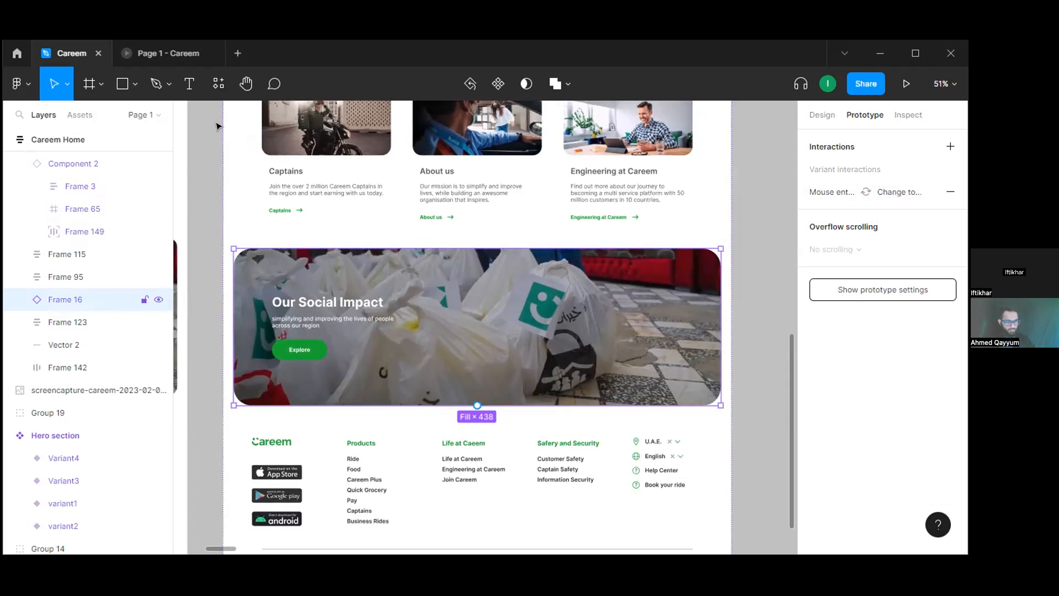
- Switch to the Page 1 prototype preview and check how the Our Social Impact banner and its Explore button react to the pointer
{"action": "left_click", "coordinate": [132, 47]}
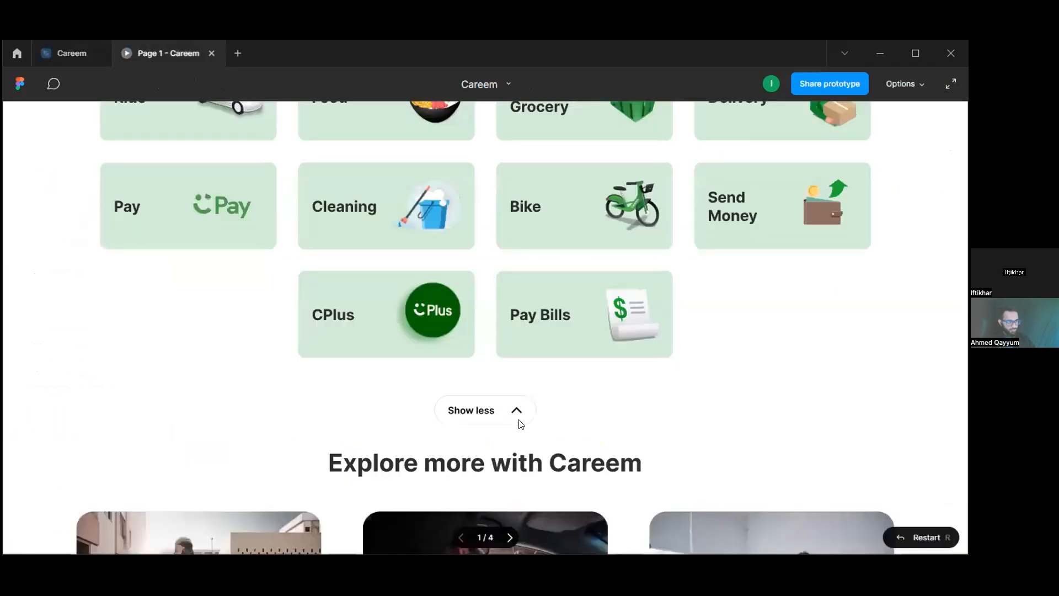
{"action": "scroll", "coordinate": [519, 423], "scroll_direction": "down", "scroll_amount": 8}
{"action": "scroll", "coordinate": [519, 422], "scroll_direction": "down", "scroll_amount": 4}
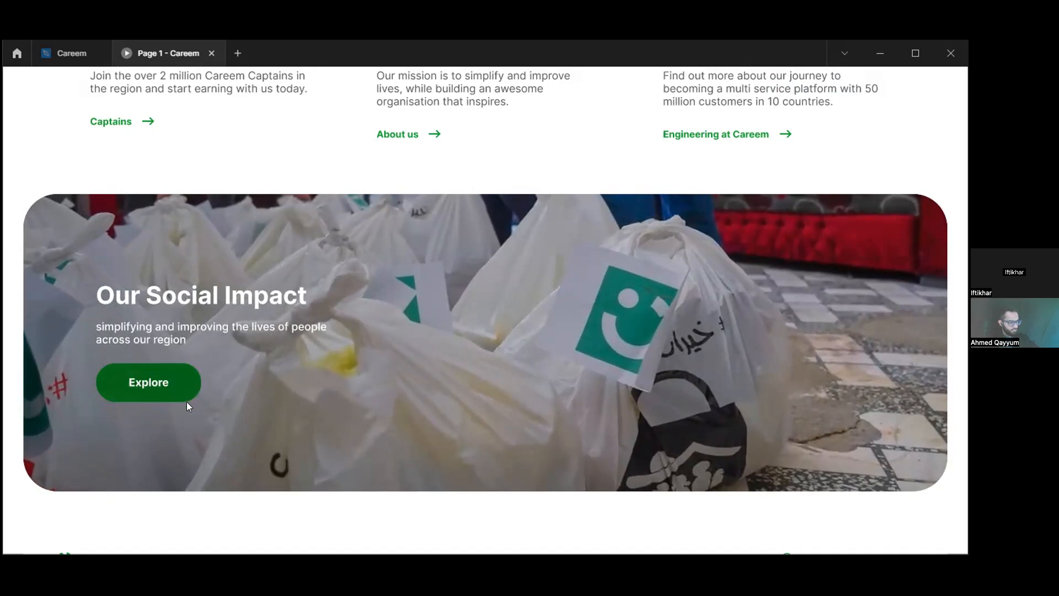
{"action": "scroll", "coordinate": [186, 401], "scroll_direction": "down", "scroll_amount": 1}
{"action": "scroll", "coordinate": [297, 417], "scroll_direction": "up", "scroll_amount": 2}
{"action": "scroll", "coordinate": [297, 418], "scroll_direction": "down", "scroll_amount": 2}
{"action": "scroll", "coordinate": [298, 418], "scroll_direction": "up", "scroll_amount": 1}
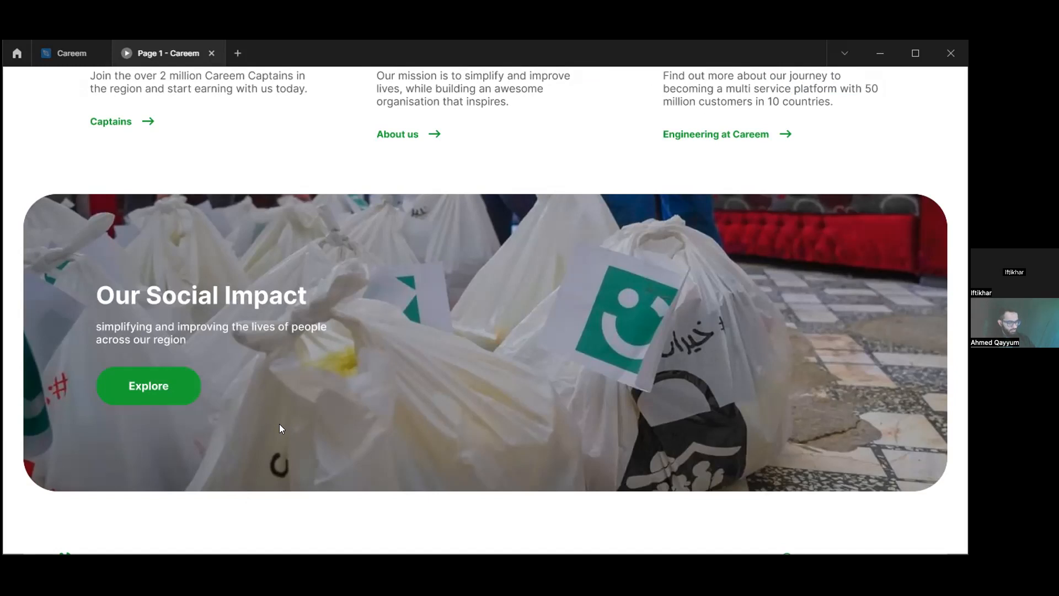
- Examine the footer below the Our Social Impact banner in the preview, including the pointer reaction of the Products links
{"action": "scroll", "coordinate": [286, 423], "scroll_direction": "down", "scroll_amount": 1}
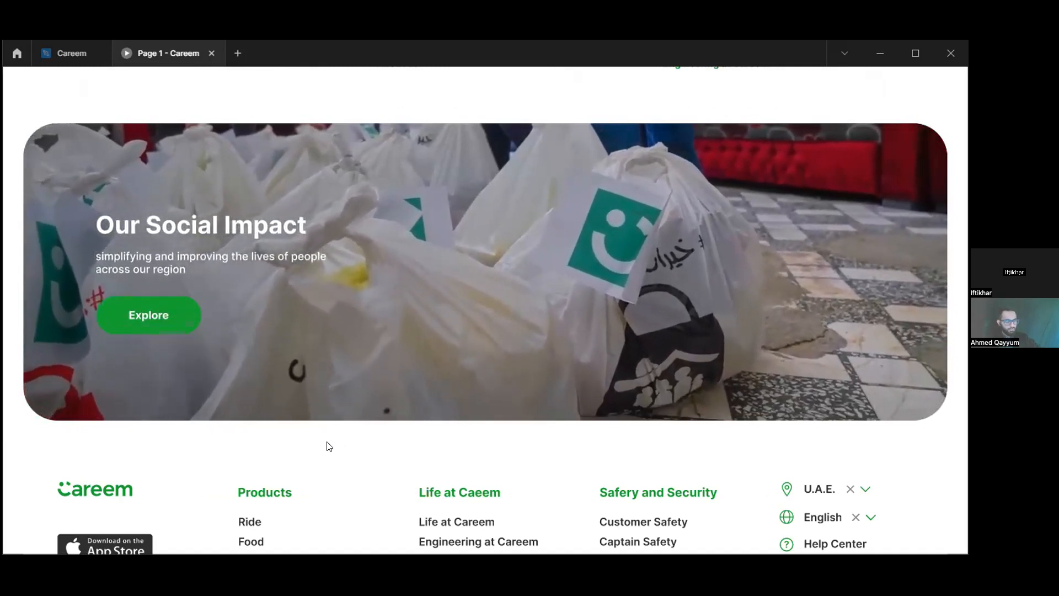
{"action": "scroll", "coordinate": [329, 446], "scroll_direction": "down", "scroll_amount": 1}
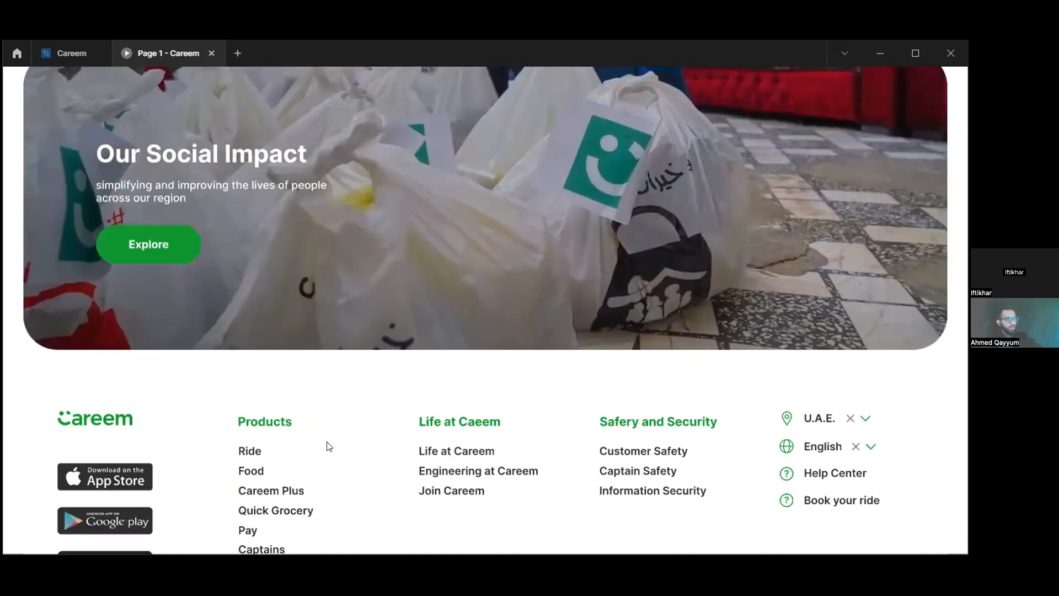
{"action": "scroll", "coordinate": [329, 446], "scroll_direction": "up", "scroll_amount": 1}
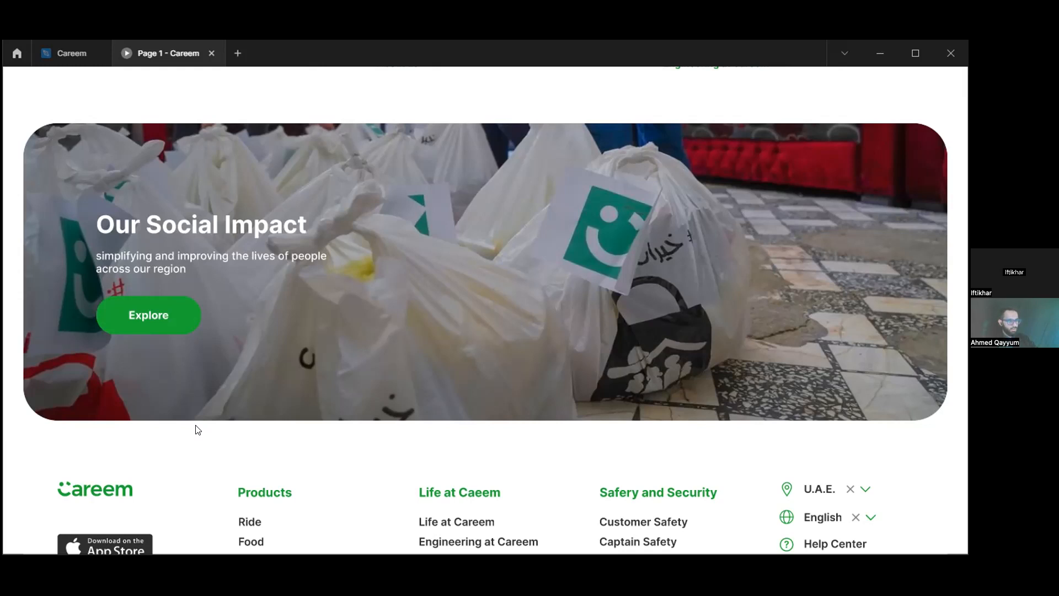
{"action": "scroll", "coordinate": [194, 429], "scroll_direction": "down", "scroll_amount": 3}
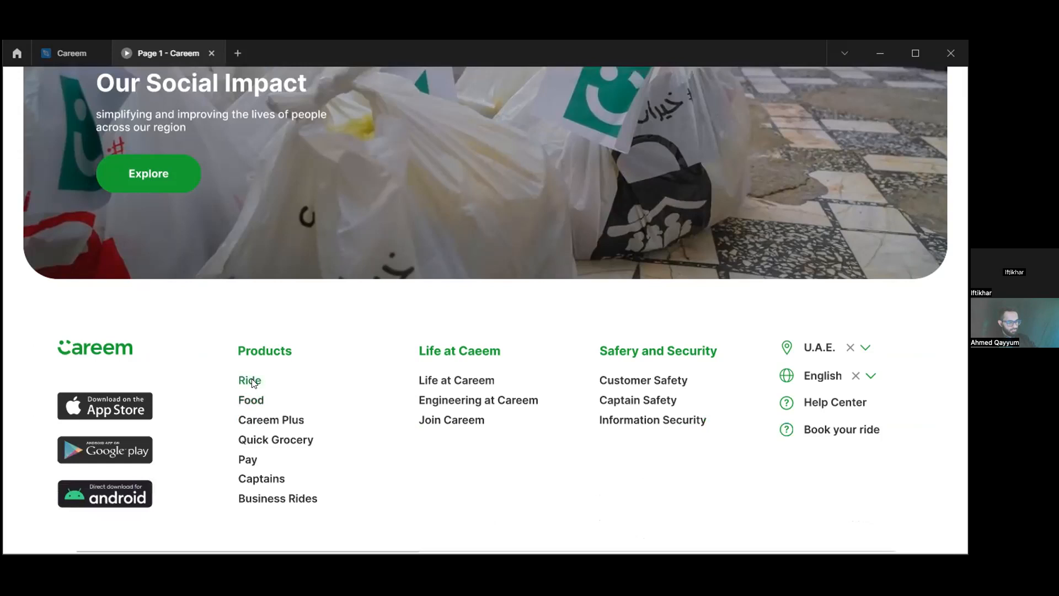
{"action": "scroll", "coordinate": [267, 385], "scroll_direction": "down", "scroll_amount": 1}
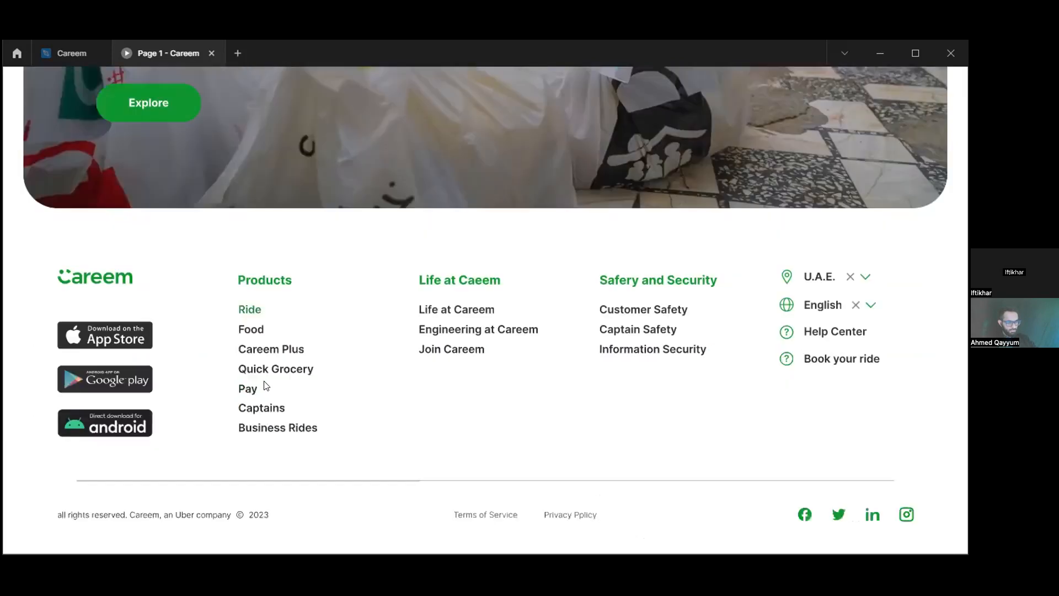
{"action": "scroll", "coordinate": [252, 375], "scroll_direction": "up", "scroll_amount": 1}
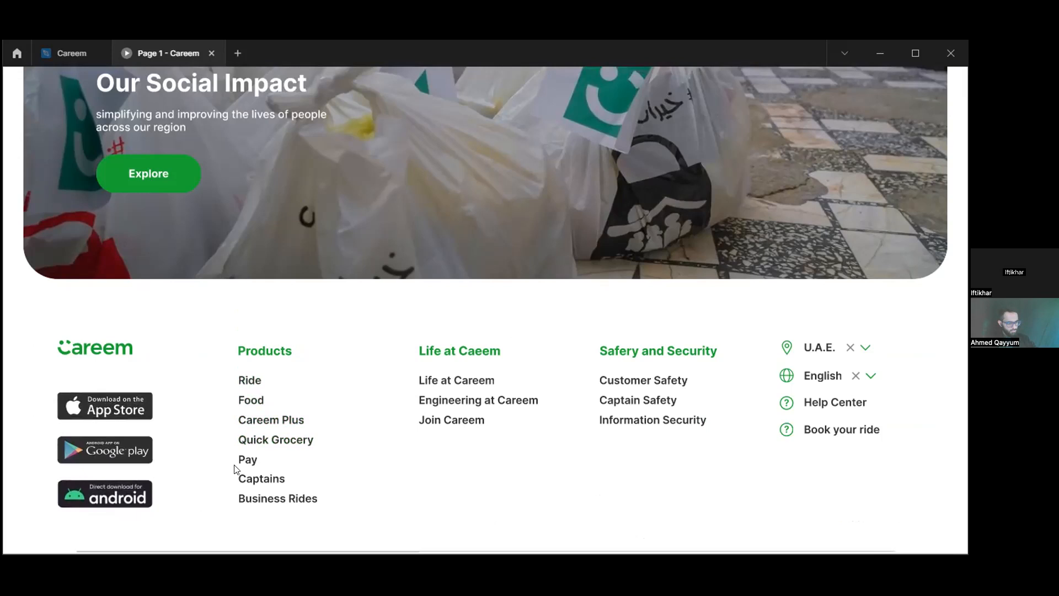
{"action": "scroll", "coordinate": [419, 463], "scroll_direction": "up", "scroll_amount": 3}
{"action": "scroll", "coordinate": [420, 466], "scroll_direction": "down", "scroll_amount": 3}
- Go back to the start of the previewed page and review the hero section and the service cards
{"action": "scroll", "coordinate": [458, 390], "scroll_direction": "up", "scroll_amount": 10}
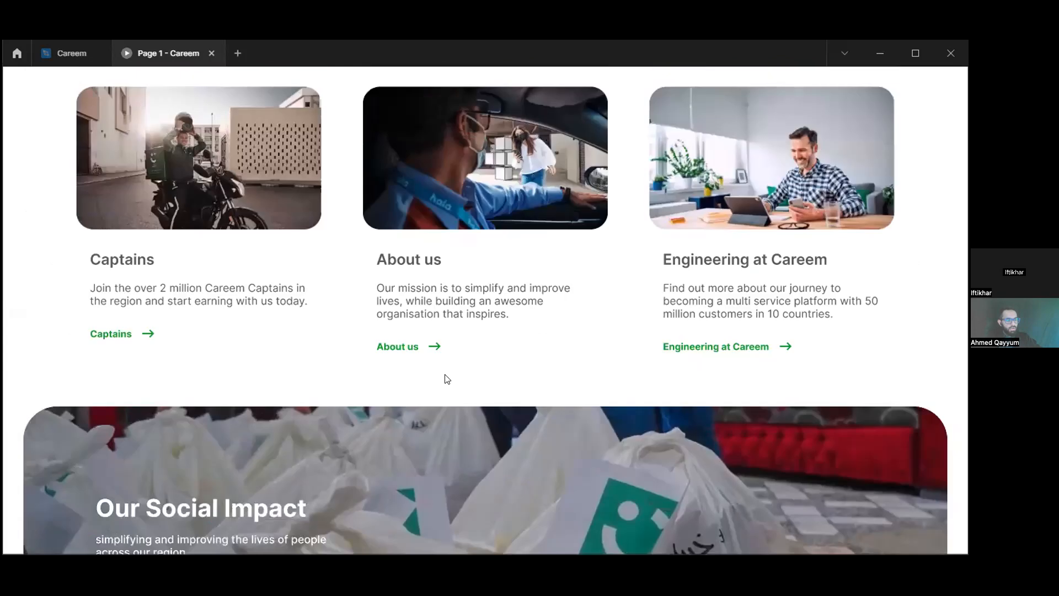
{"action": "scroll", "coordinate": [447, 378], "scroll_direction": "up", "scroll_amount": 5}
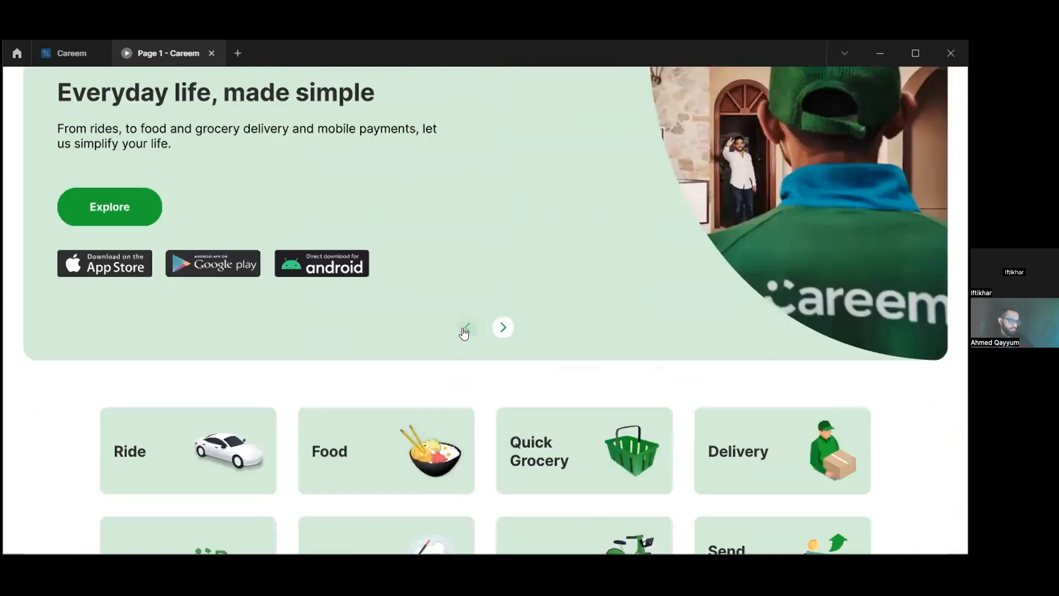
{"action": "scroll", "coordinate": [493, 380], "scroll_direction": "up", "scroll_amount": 3}
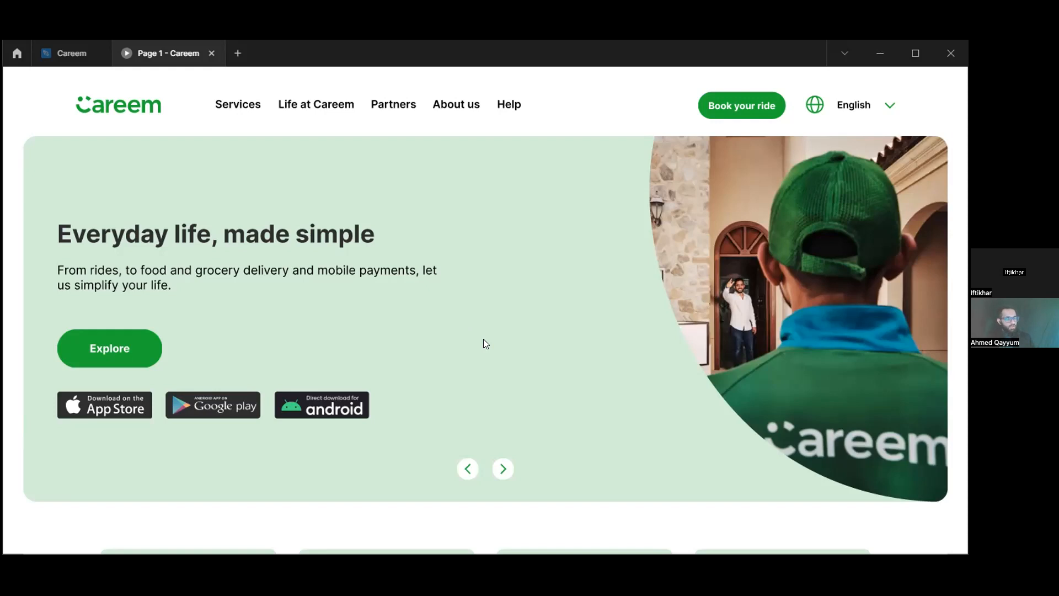
{"action": "scroll", "coordinate": [483, 339], "scroll_direction": "down", "scroll_amount": 1}
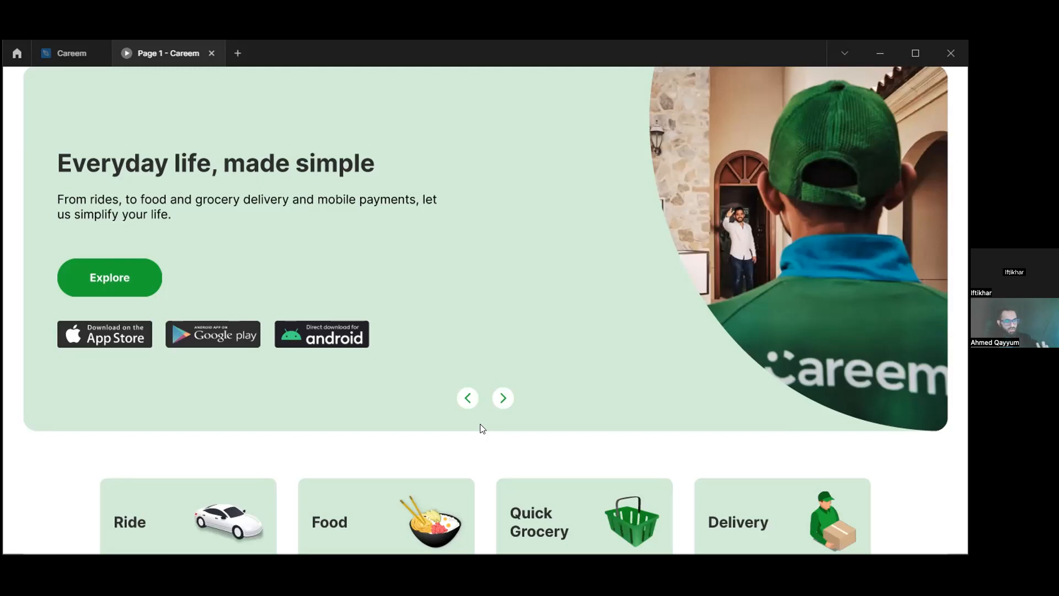
{"action": "scroll", "coordinate": [420, 365], "scroll_direction": "up", "scroll_amount": 2}
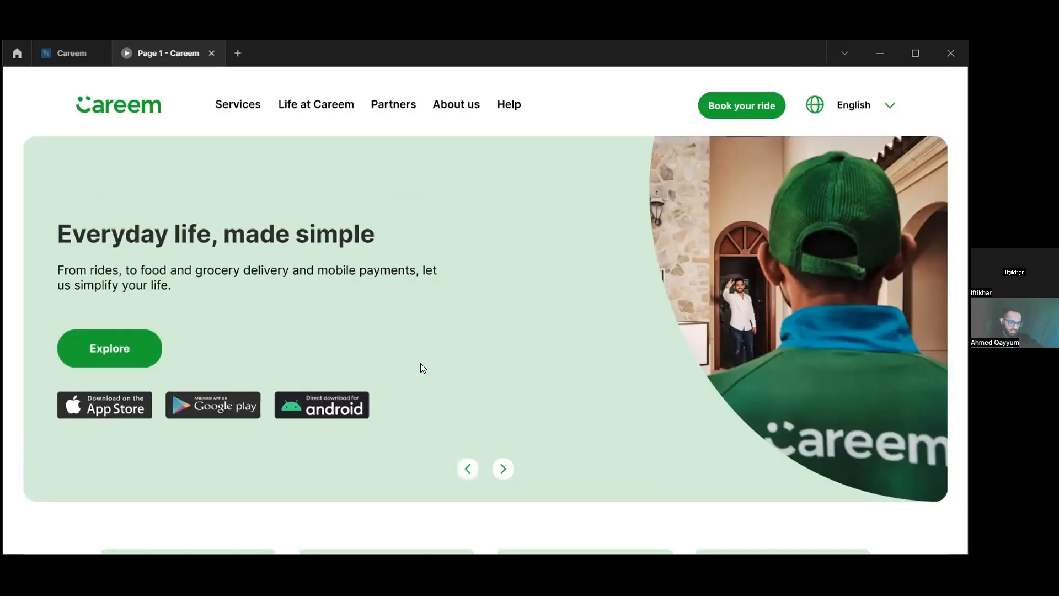
{"action": "scroll", "coordinate": [422, 368], "scroll_direction": "down", "scroll_amount": 3}
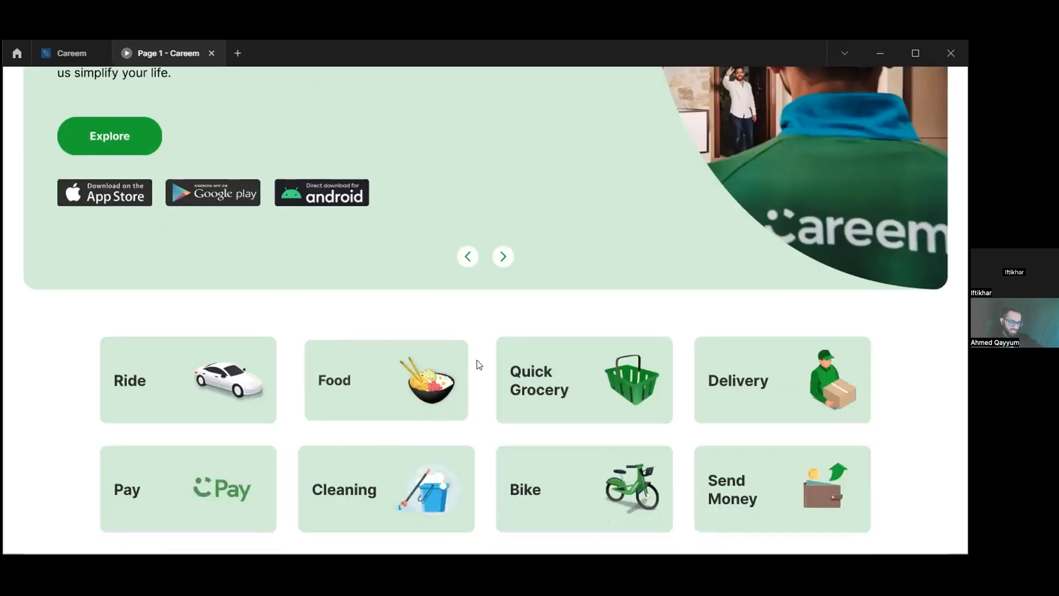
- Advance the hero carousel two slides, to Dubai's fastest grocery delivery
{"action": "scroll", "coordinate": [475, 359], "scroll_direction": "up", "scroll_amount": 3}
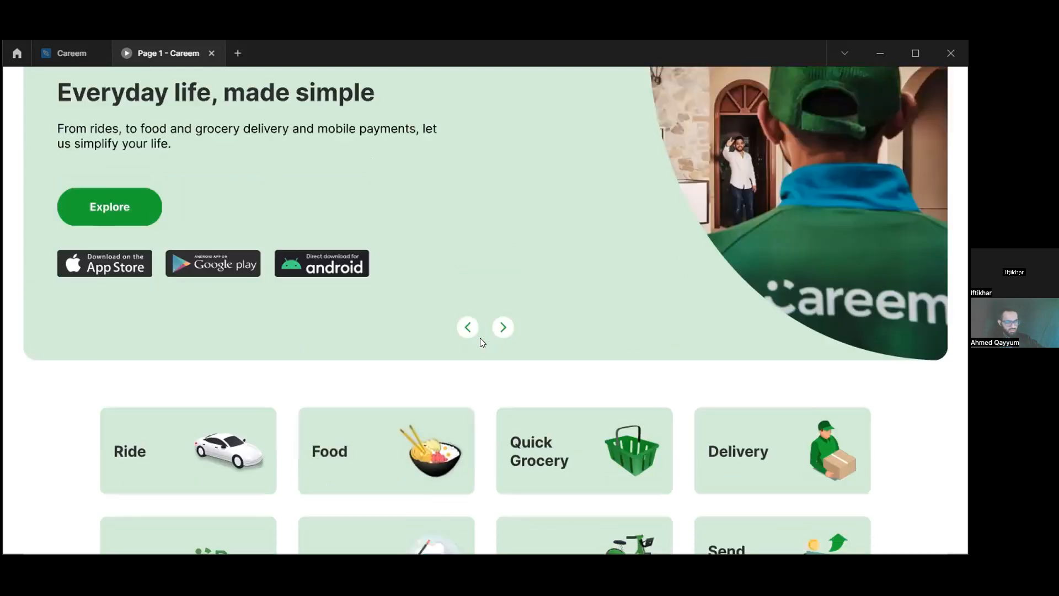
{"action": "left_click", "coordinate": [503, 470]}
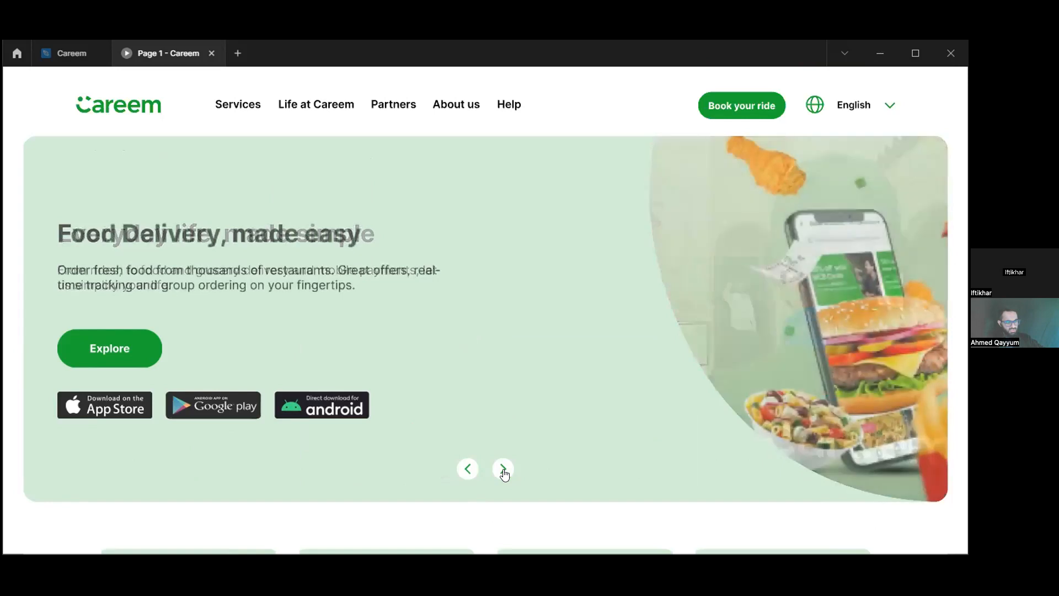
{"action": "left_click", "coordinate": [504, 470]}
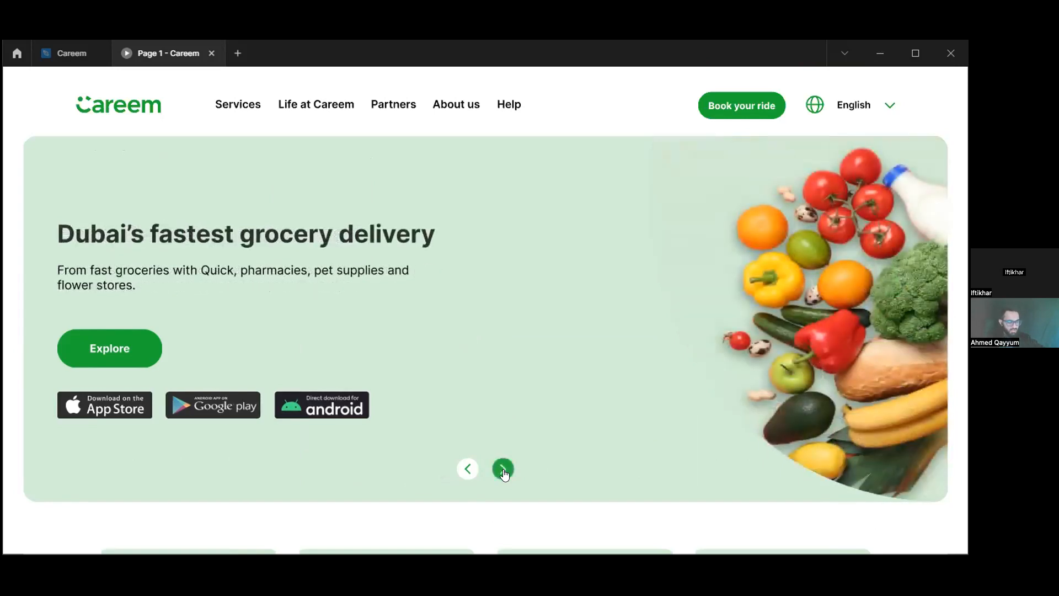
- Cycle the hero carousel forward through its slides past Dubai's fastest grocery delivery, stopping on The easiest way to pay
{"action": "left_click", "coordinate": [503, 470]}
{"action": "left_click", "coordinate": [503, 470]}
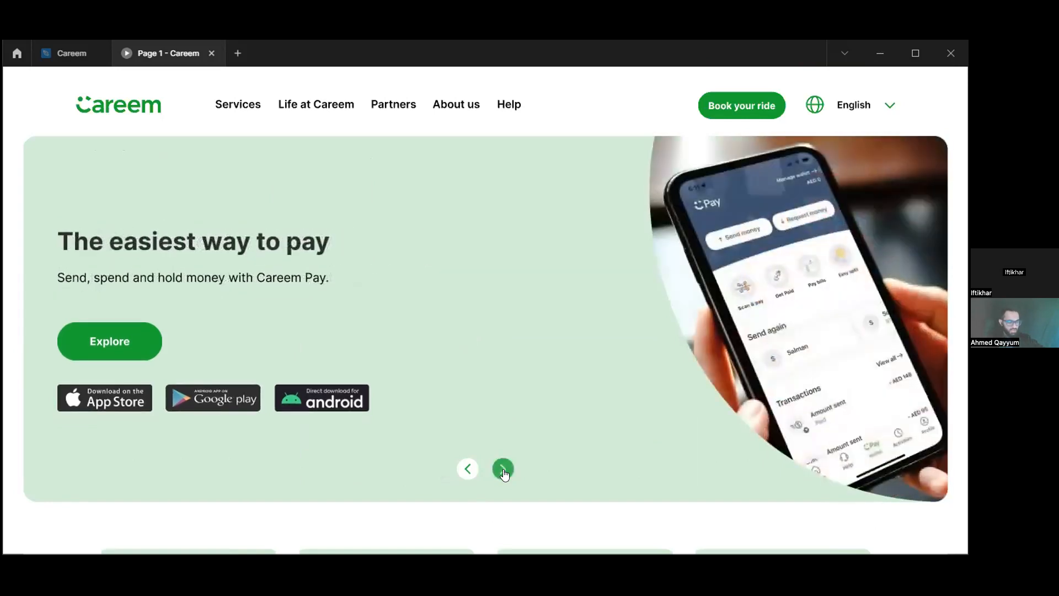
{"action": "left_click", "coordinate": [503, 470]}
{"action": "left_click", "coordinate": [503, 470]}
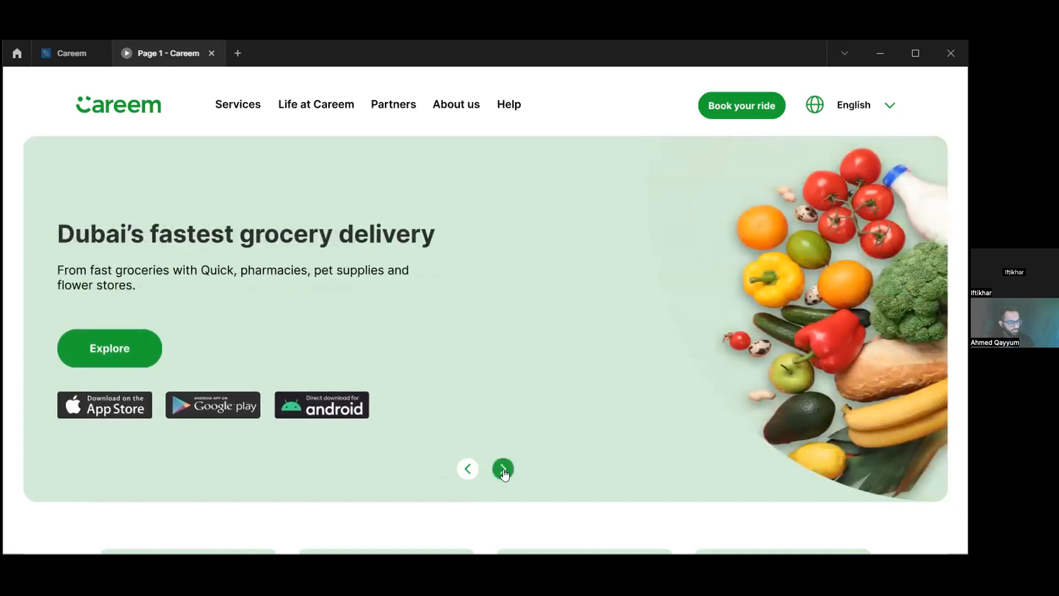
{"action": "left_click", "coordinate": [503, 470]}
{"action": "left_click", "coordinate": [503, 470]}
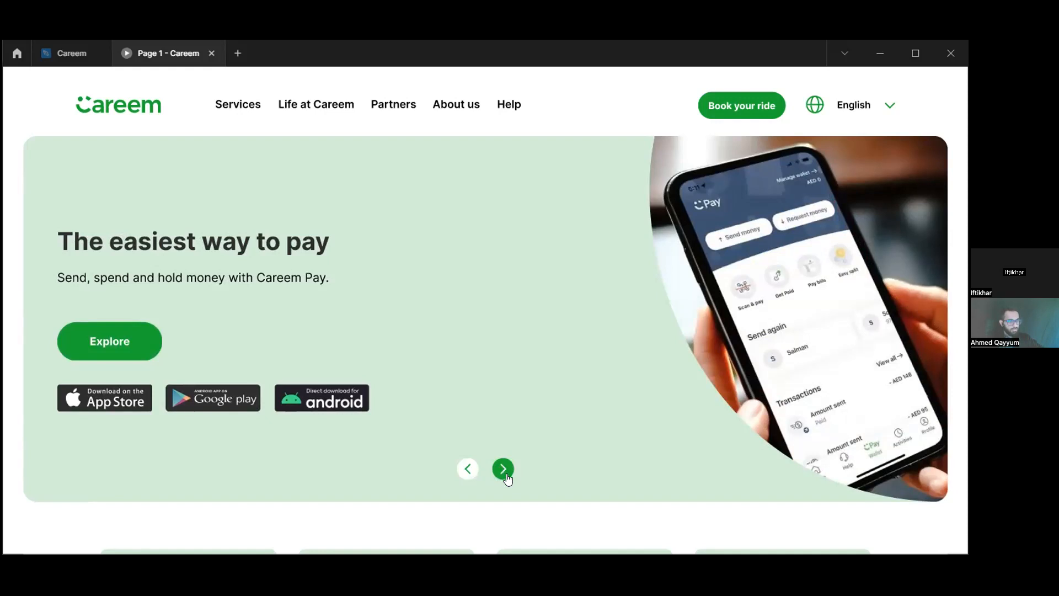
{"action": "left_click", "coordinate": [503, 478]}
{"action": "scroll", "coordinate": [506, 473], "scroll_direction": "down", "scroll_amount": 1}
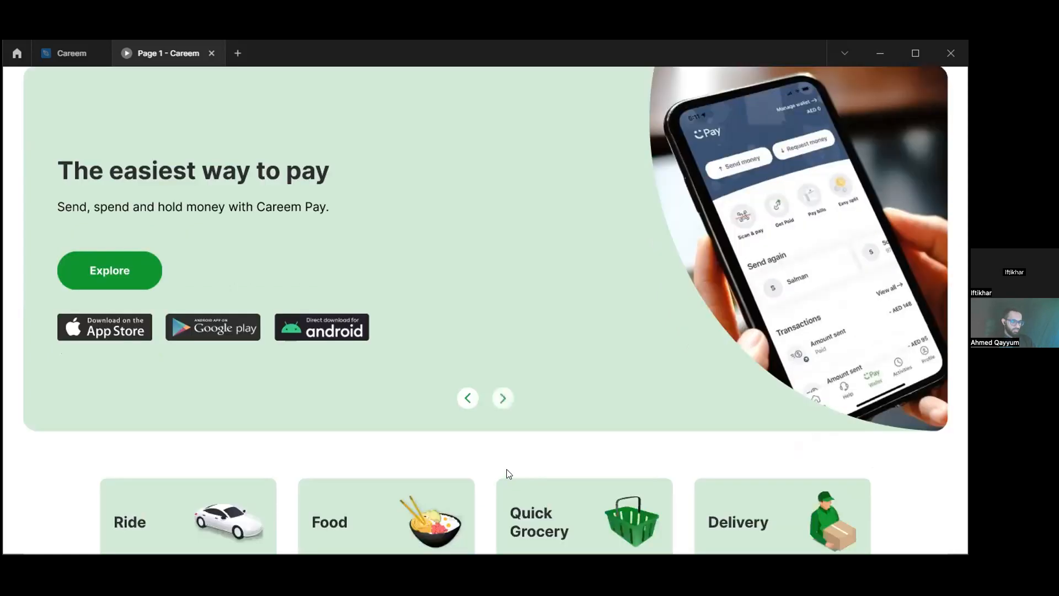
{"action": "scroll", "coordinate": [493, 446], "scroll_direction": "up", "scroll_amount": 1}
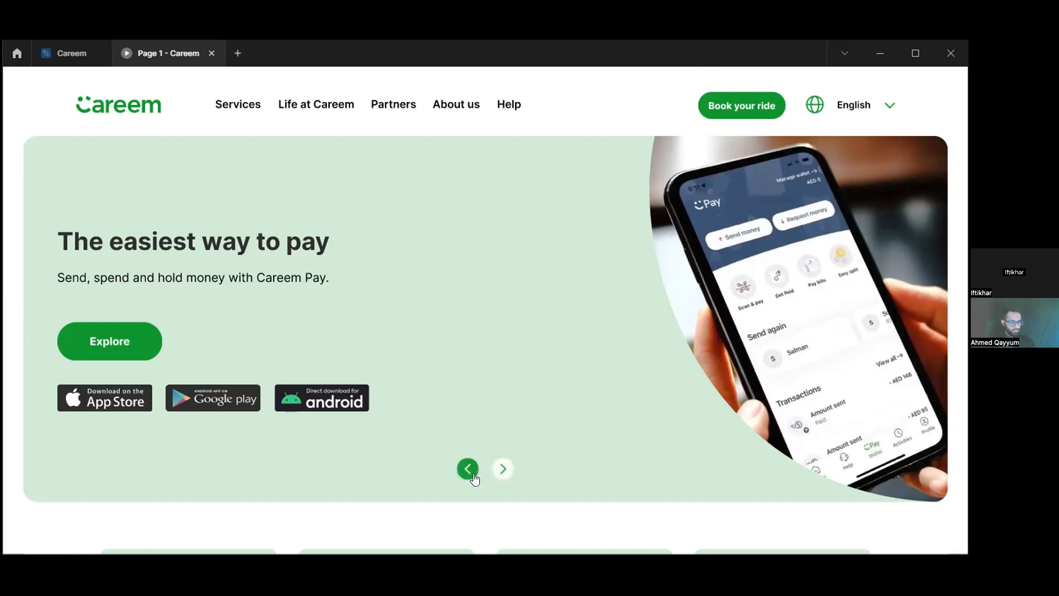
{"action": "scroll", "coordinate": [486, 489], "scroll_direction": "down", "scroll_amount": 1}
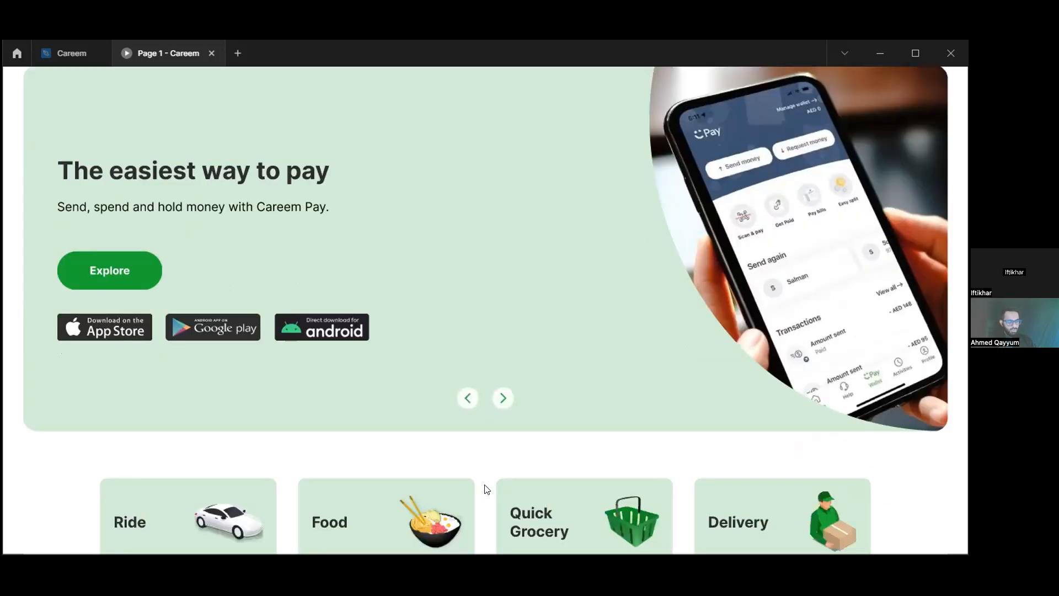
{"action": "scroll", "coordinate": [483, 474], "scroll_direction": "up", "scroll_amount": 1}
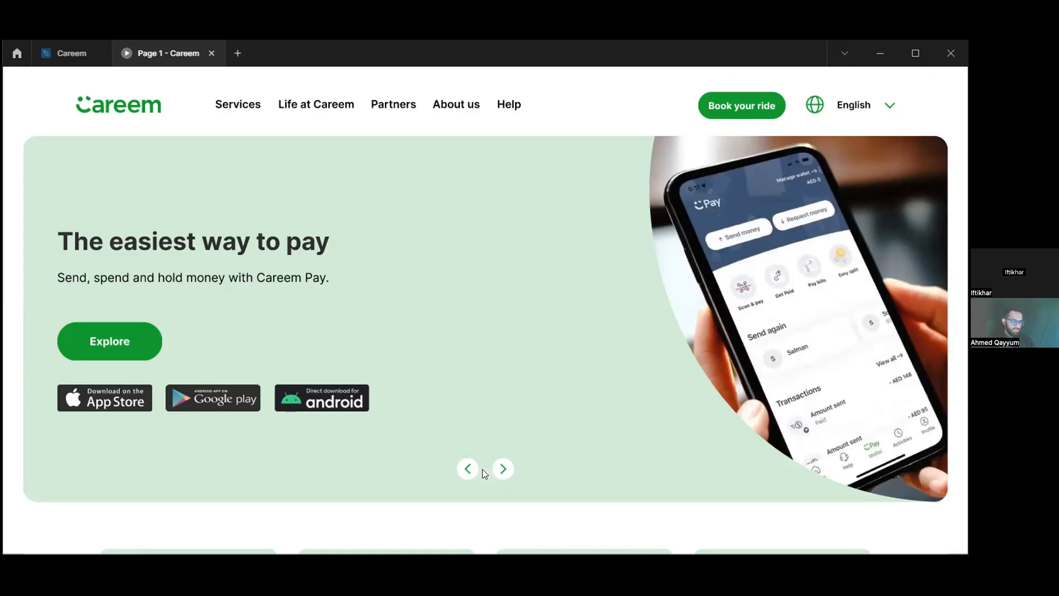